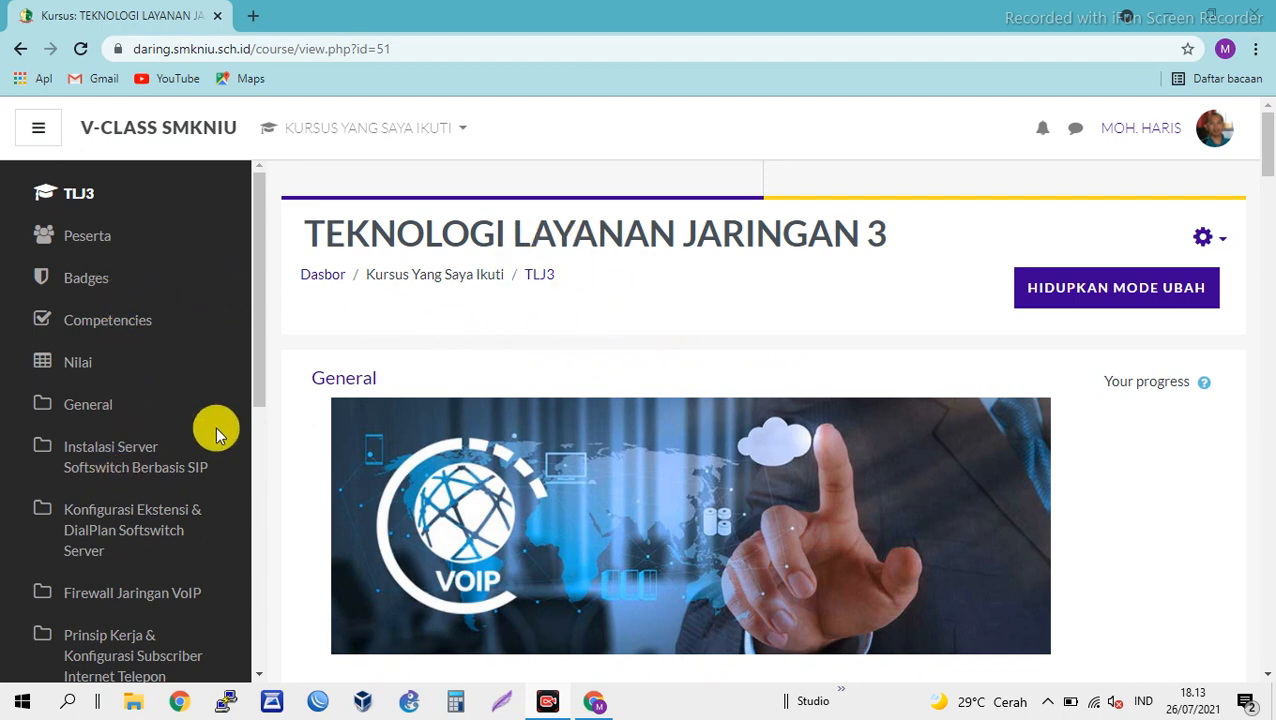
Step: Open the TLJ3 course from the dashboard and turn on its editing mode
click(257, 418)
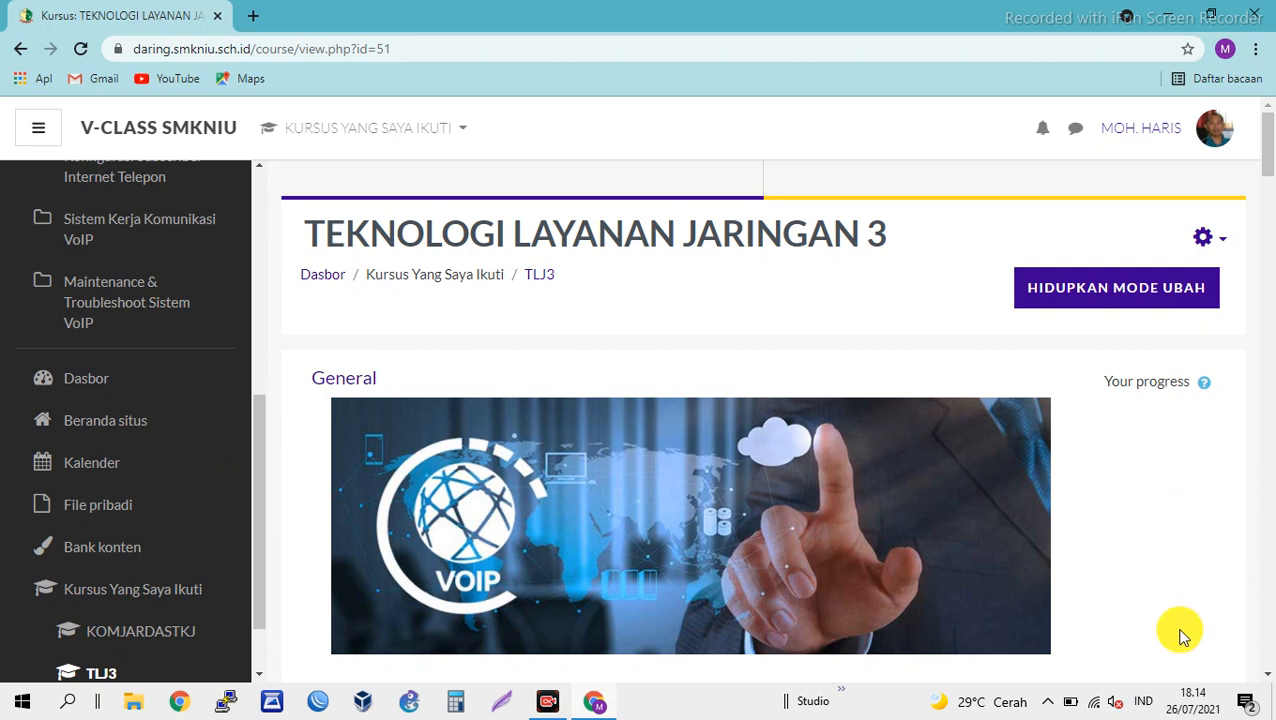
scroll(938, 425, down, 4)
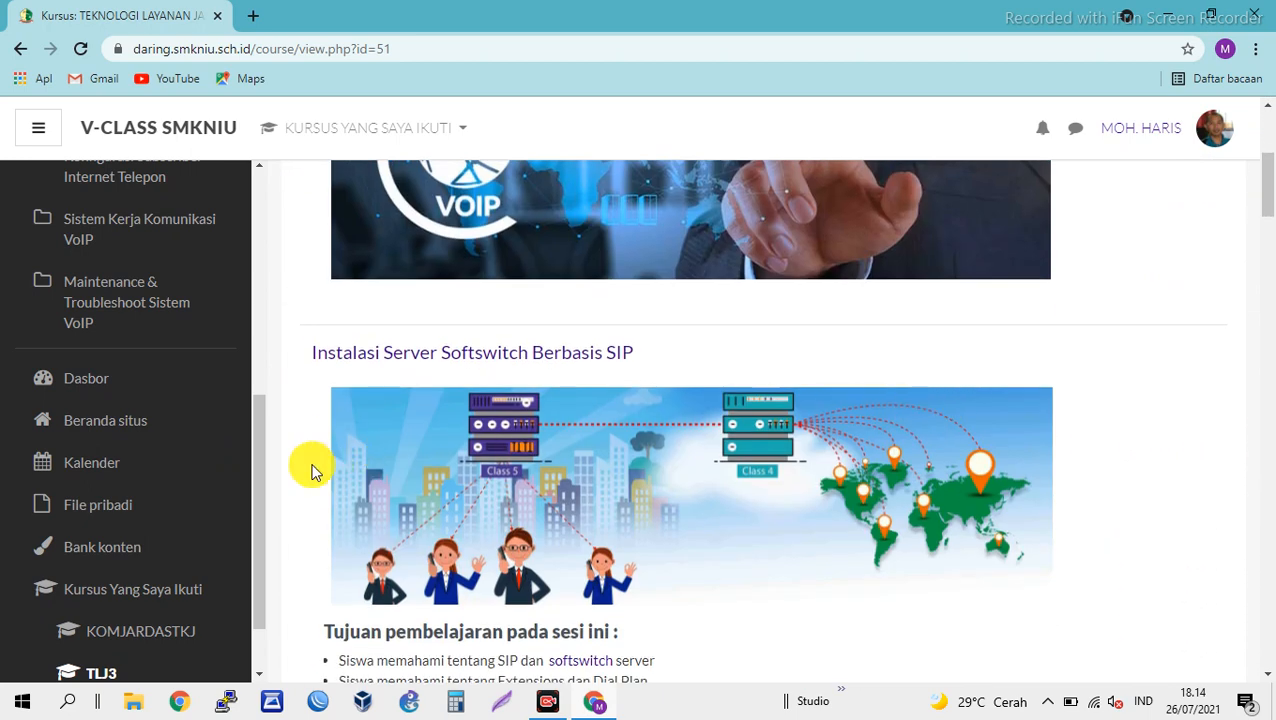
scroll(142, 549, up, 2)
scroll(135, 470, down, 2)
scroll(110, 470, up, 2)
click(91, 488)
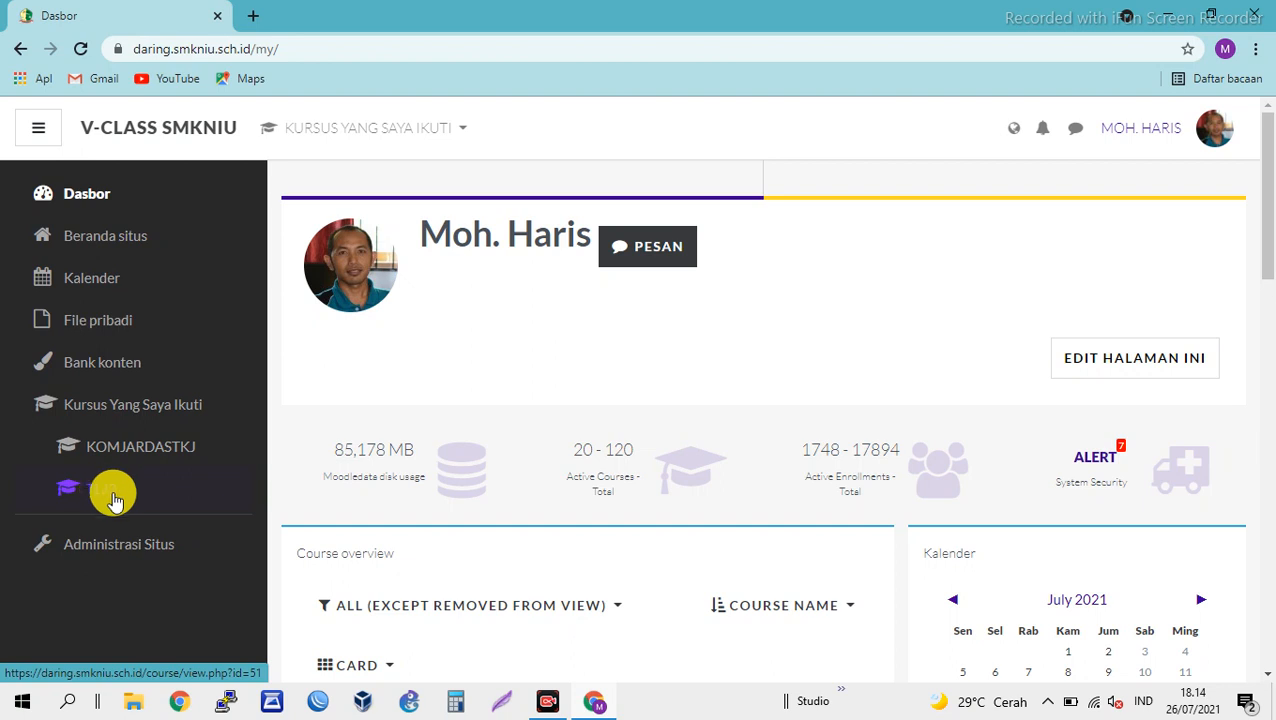
click(118, 498)
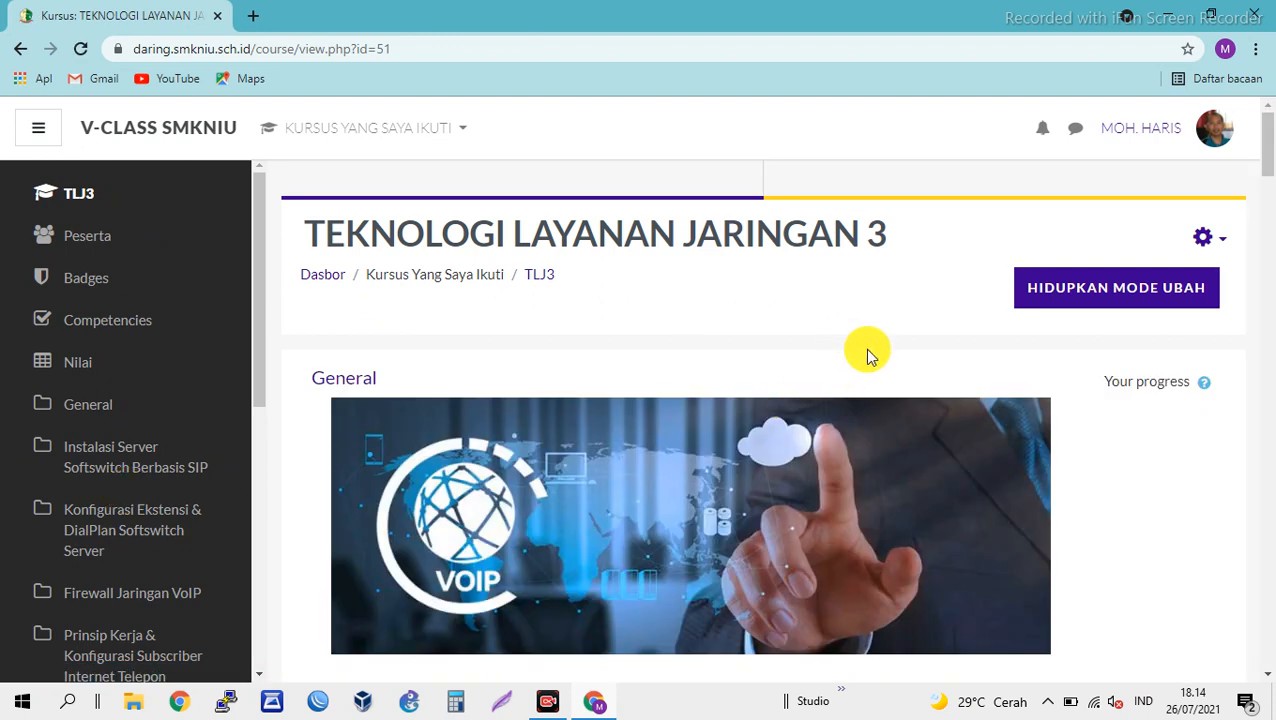
click(1108, 299)
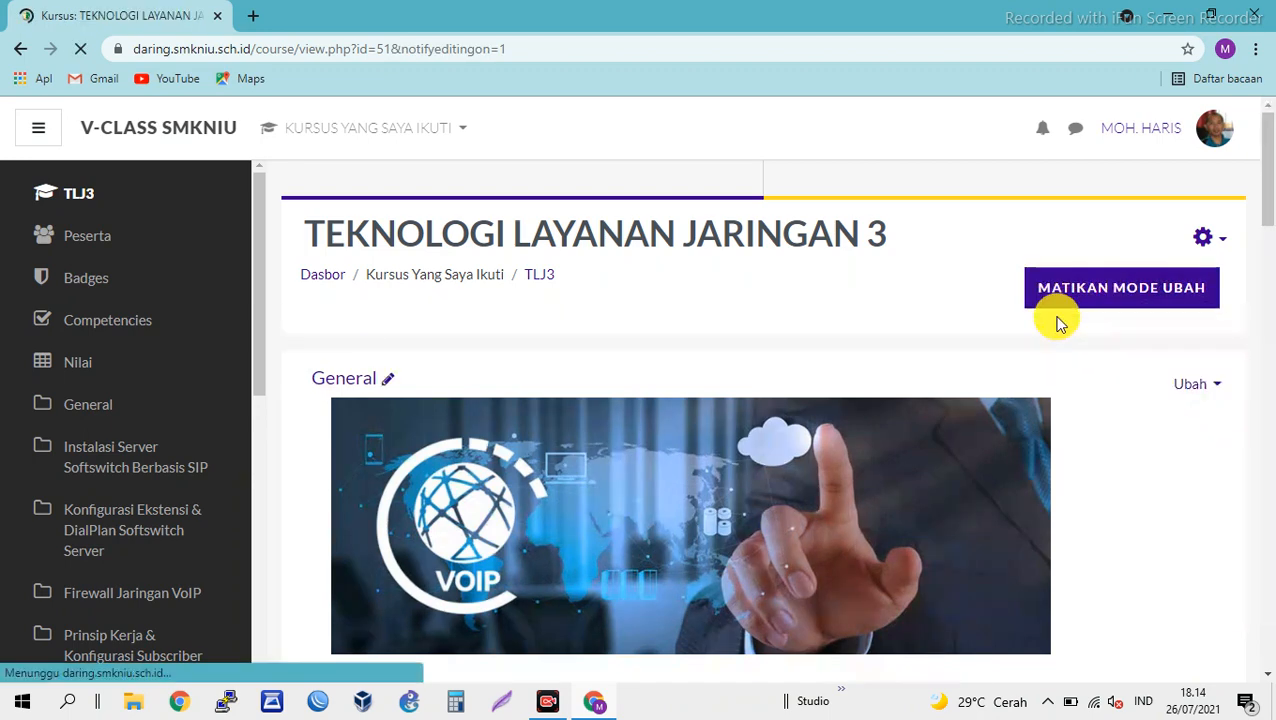
Step: Add a new Attendance activity to the course's General section
scroll(907, 342, down, 2)
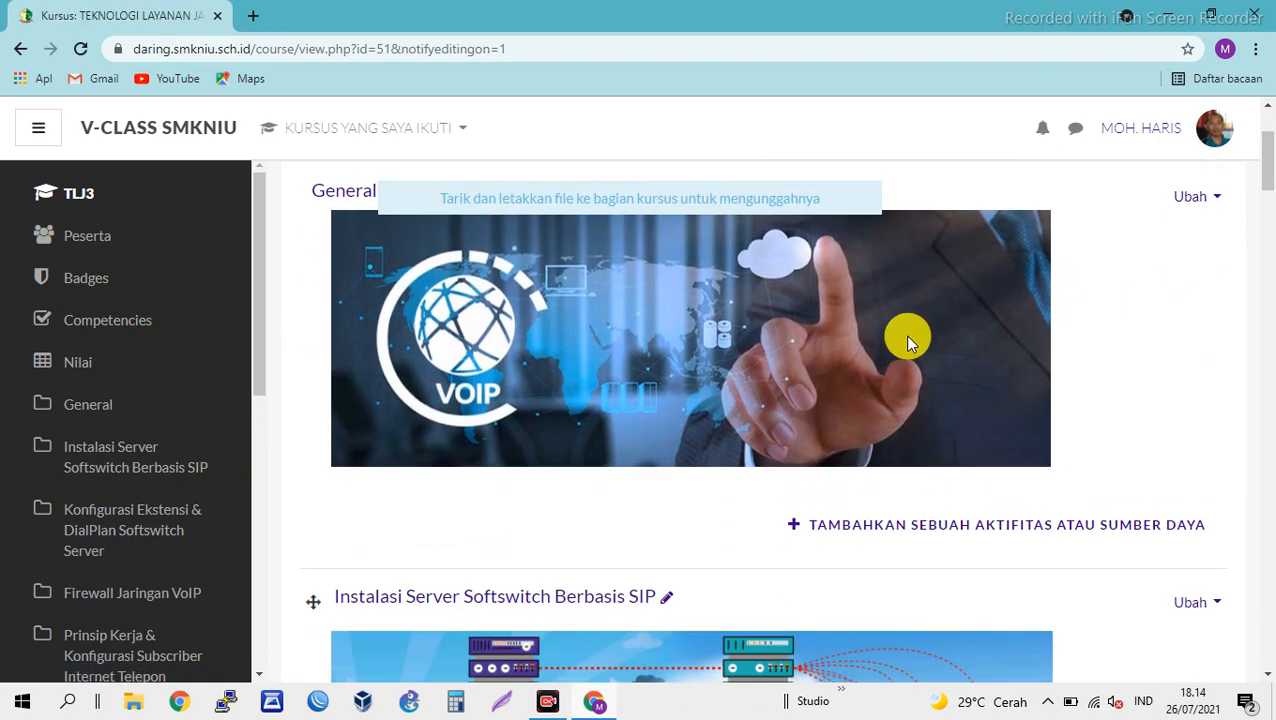
scroll(427, 390, up, 1)
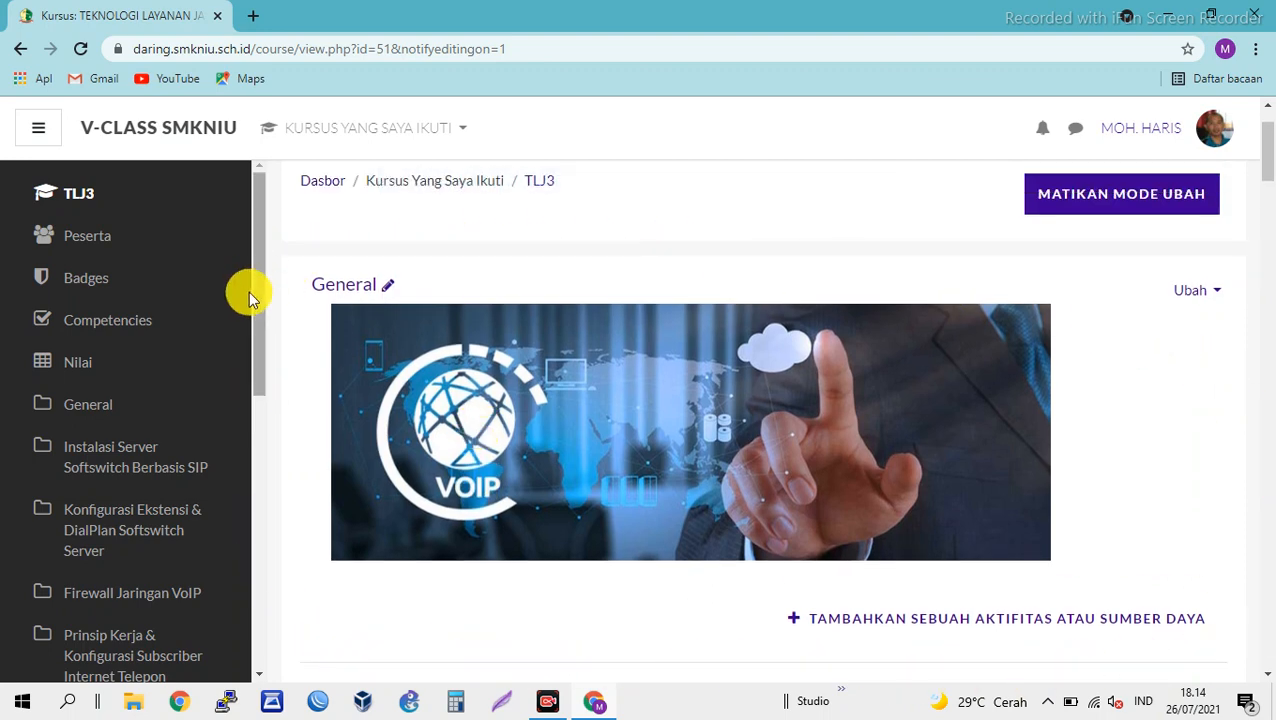
scroll(1150, 535, down, 1)
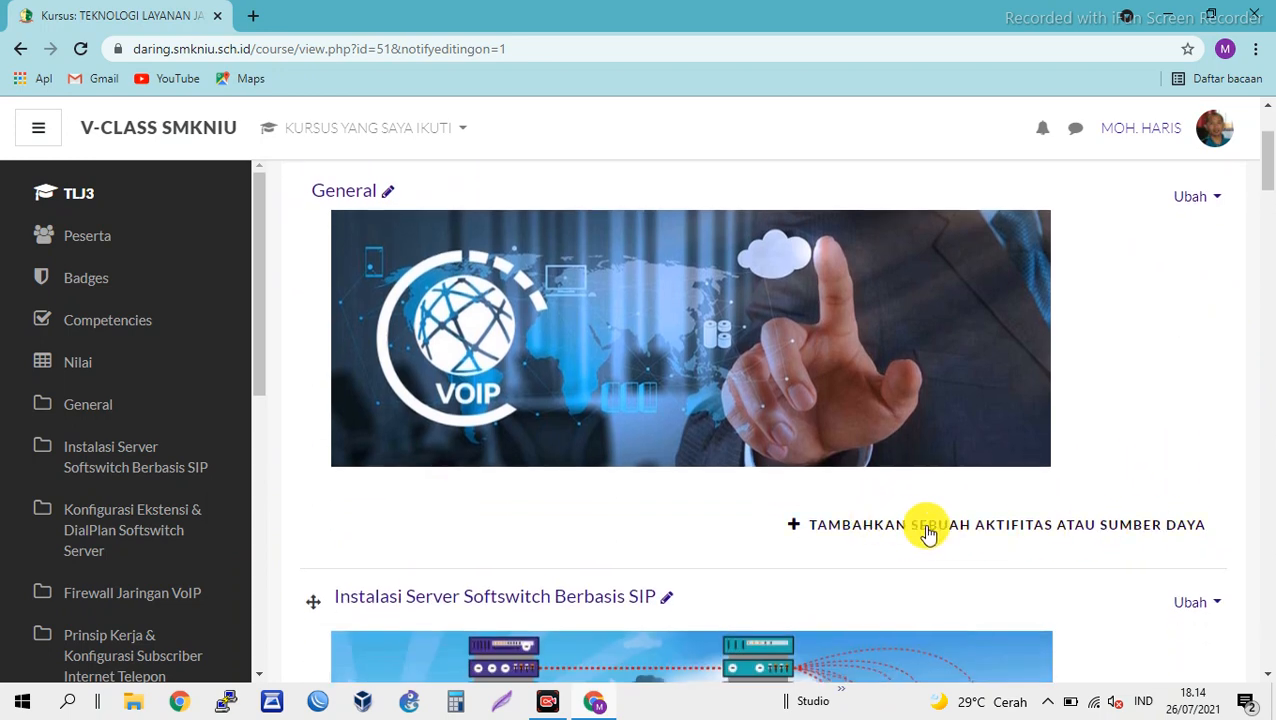
click(943, 534)
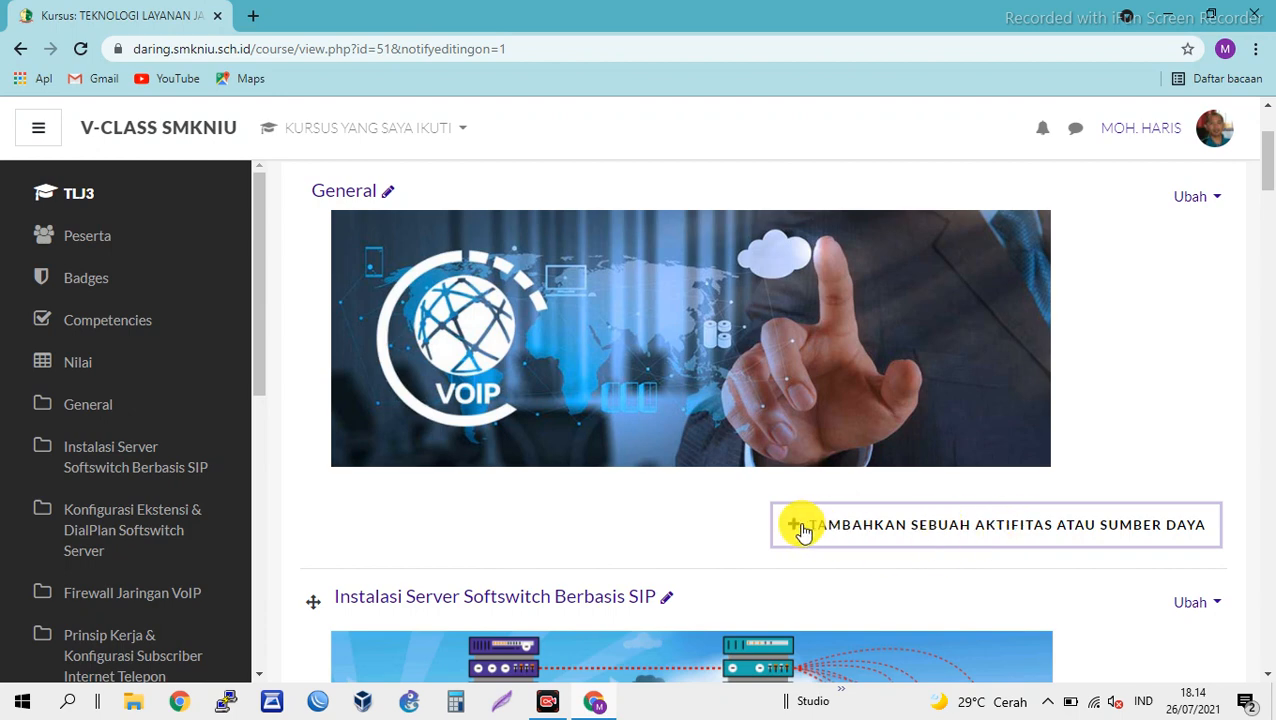
scroll(963, 529, up, 1)
scroll(962, 525, up, 1)
scroll(963, 524, down, 2)
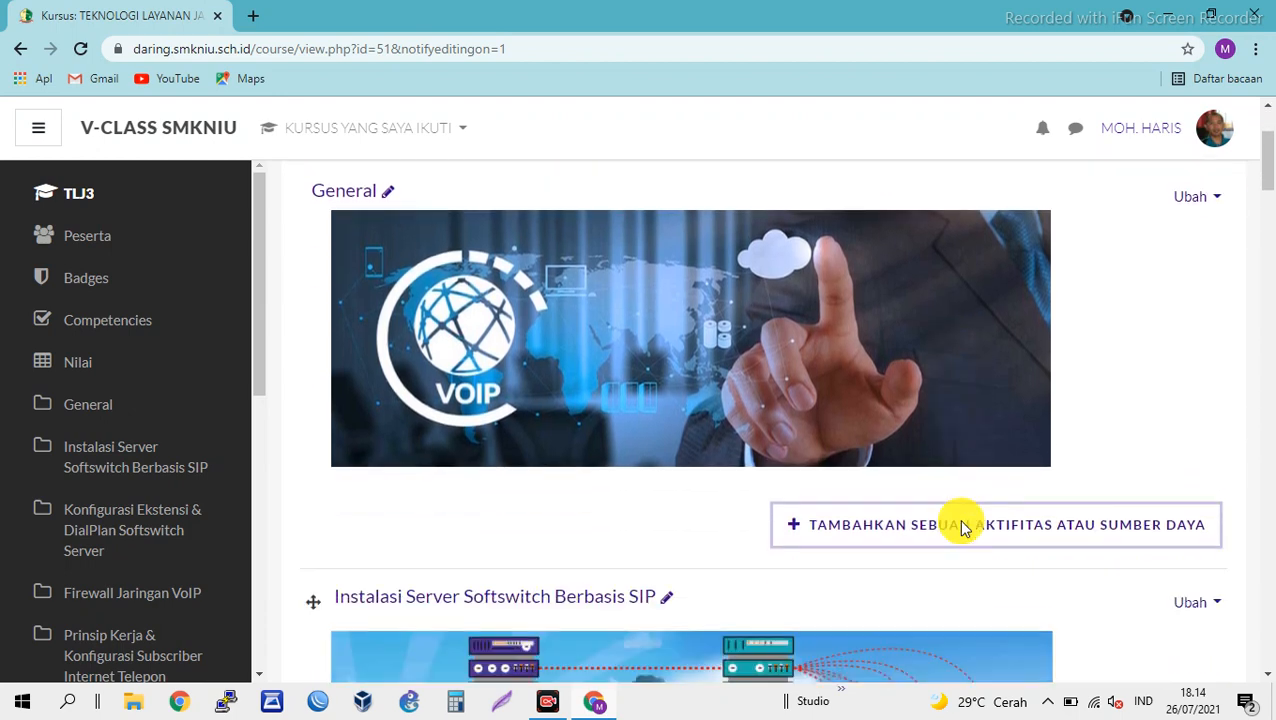
scroll(860, 525, down, 3)
scroll(866, 470, up, 3)
click(1030, 527)
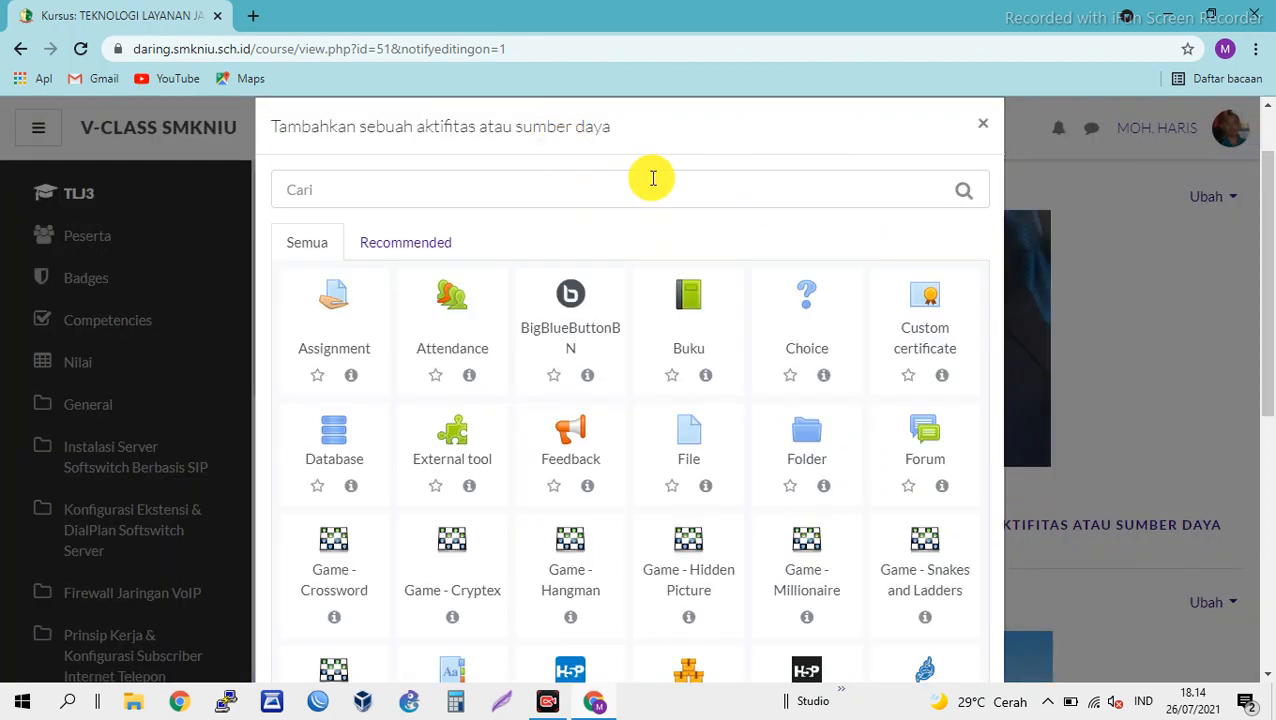
click(451, 298)
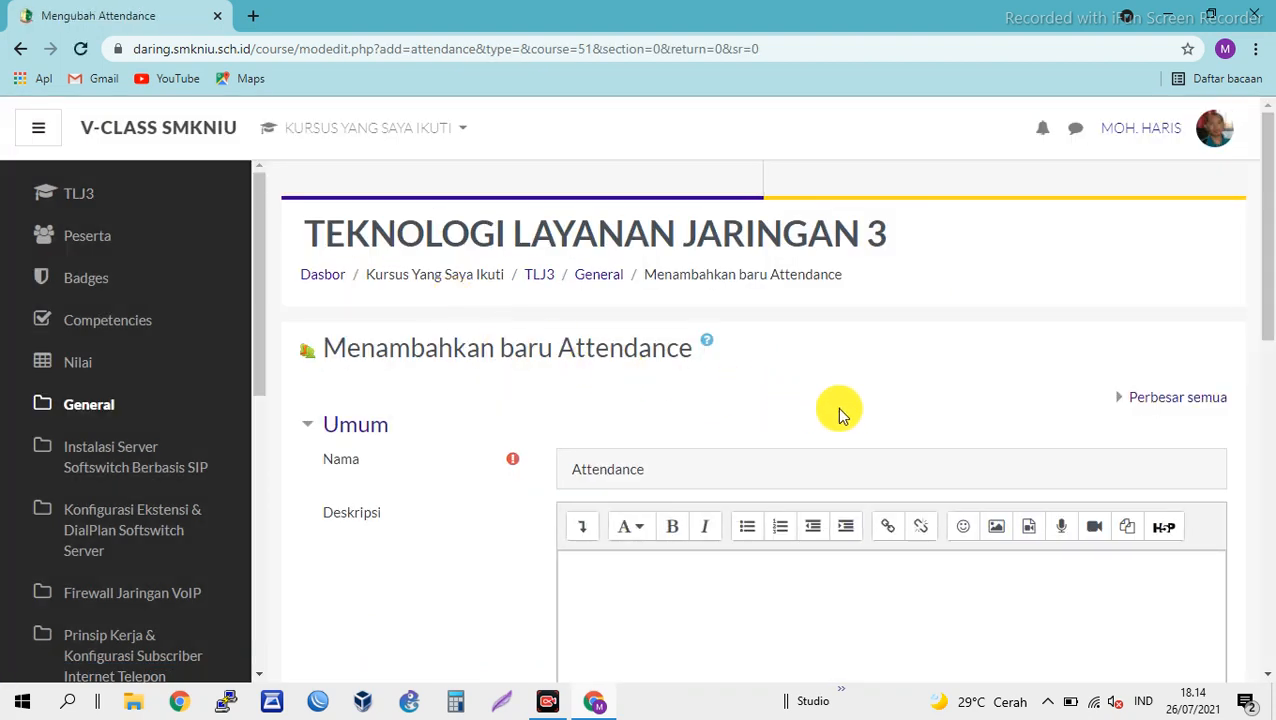
Step: Name the attendance activity "Absensi XIITKJ1"
scroll(790, 390, down, 2)
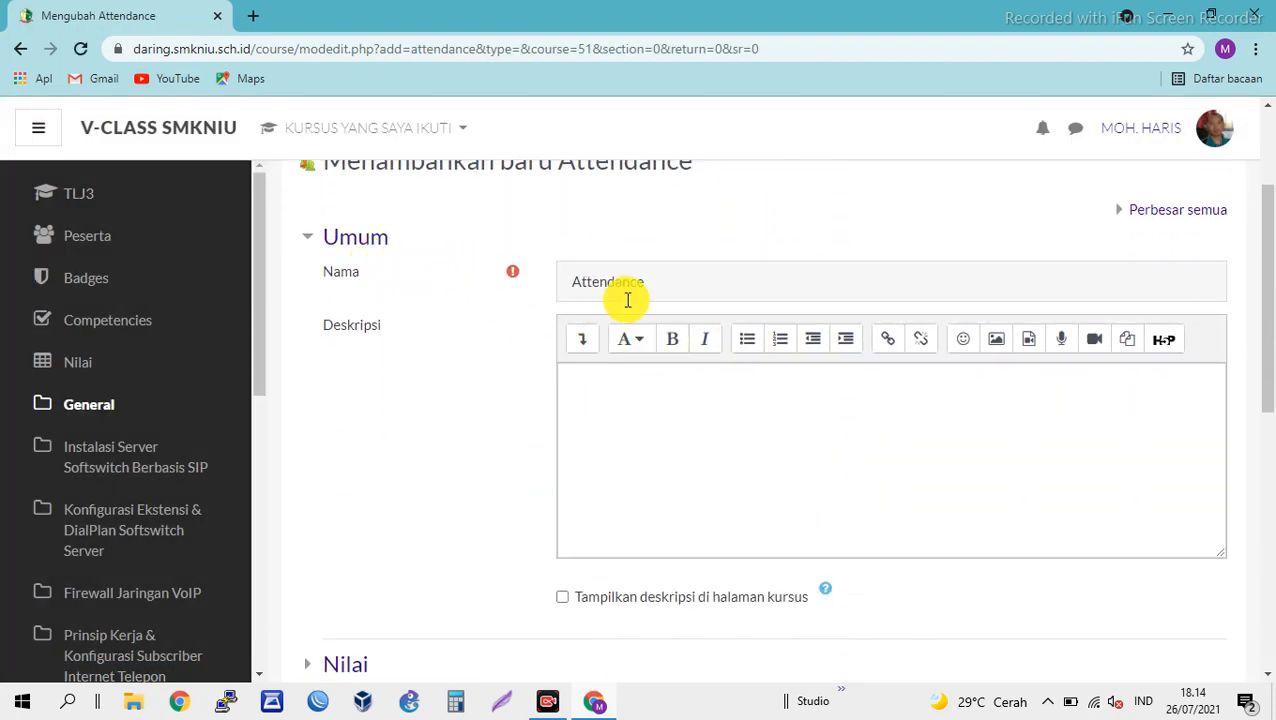
drag(683, 284, 588, 287)
text(A)
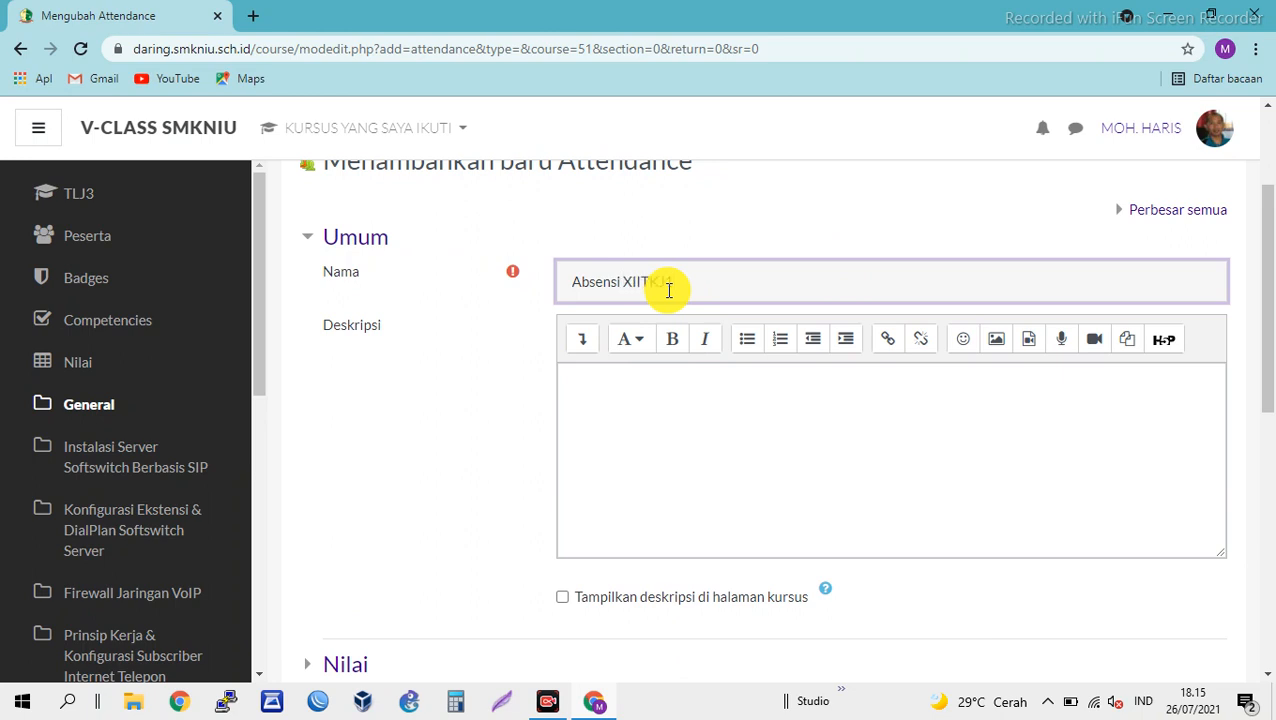
text(bsensi XIITKJ)
scroll(755, 430, down, 2)
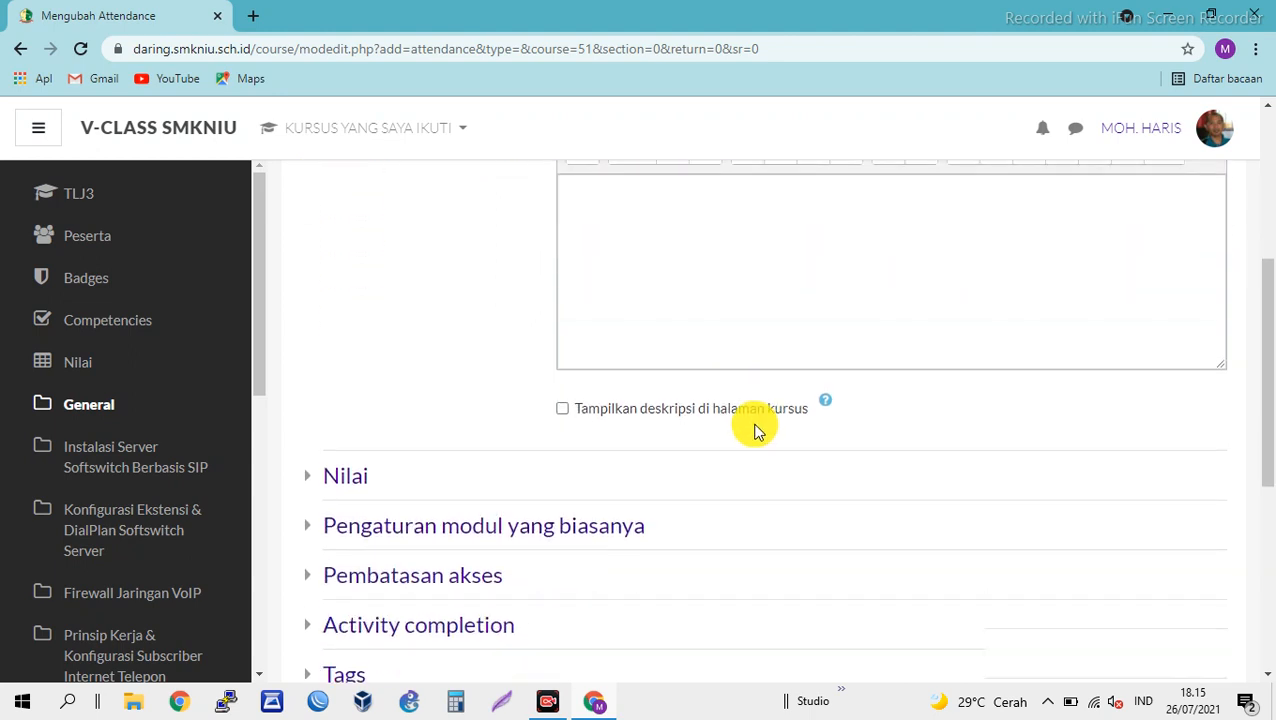
scroll(752, 415, down, 1)
text(1)
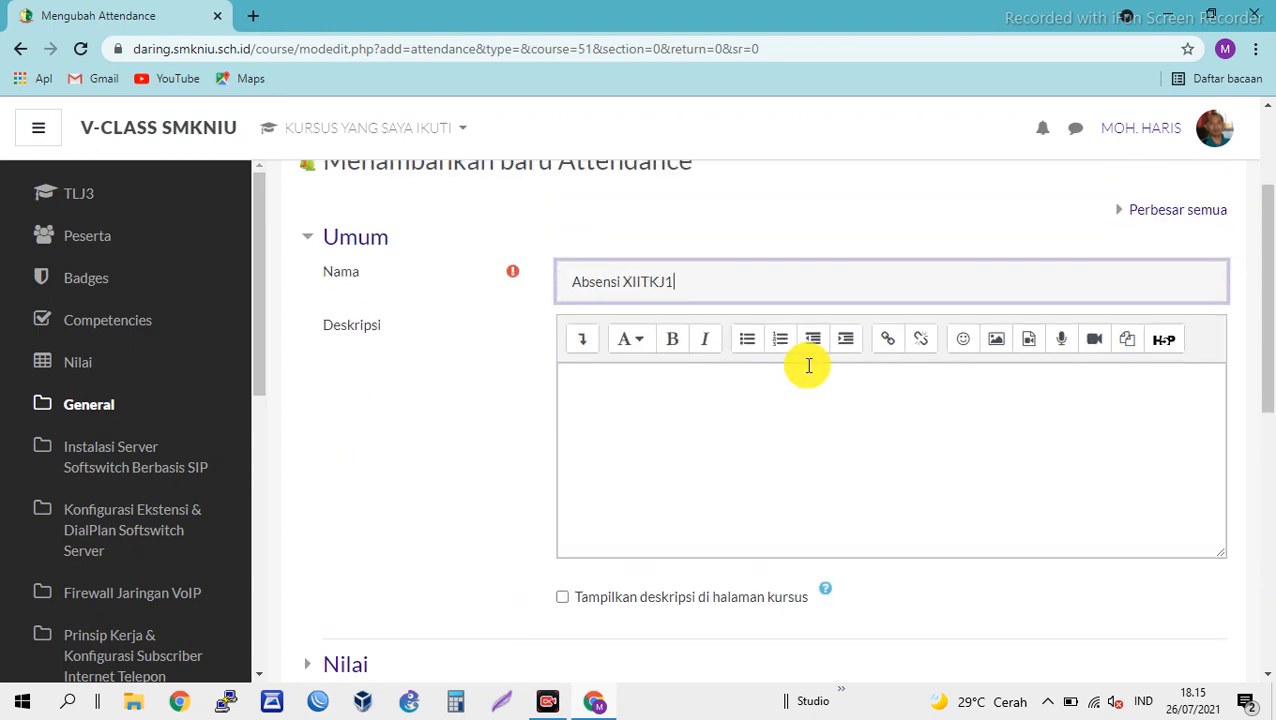
Step: Set the attendance activity's passing grade (Nilai untuk lulus) to 80 and collapse the grade settings
scroll(808, 365, down, 2)
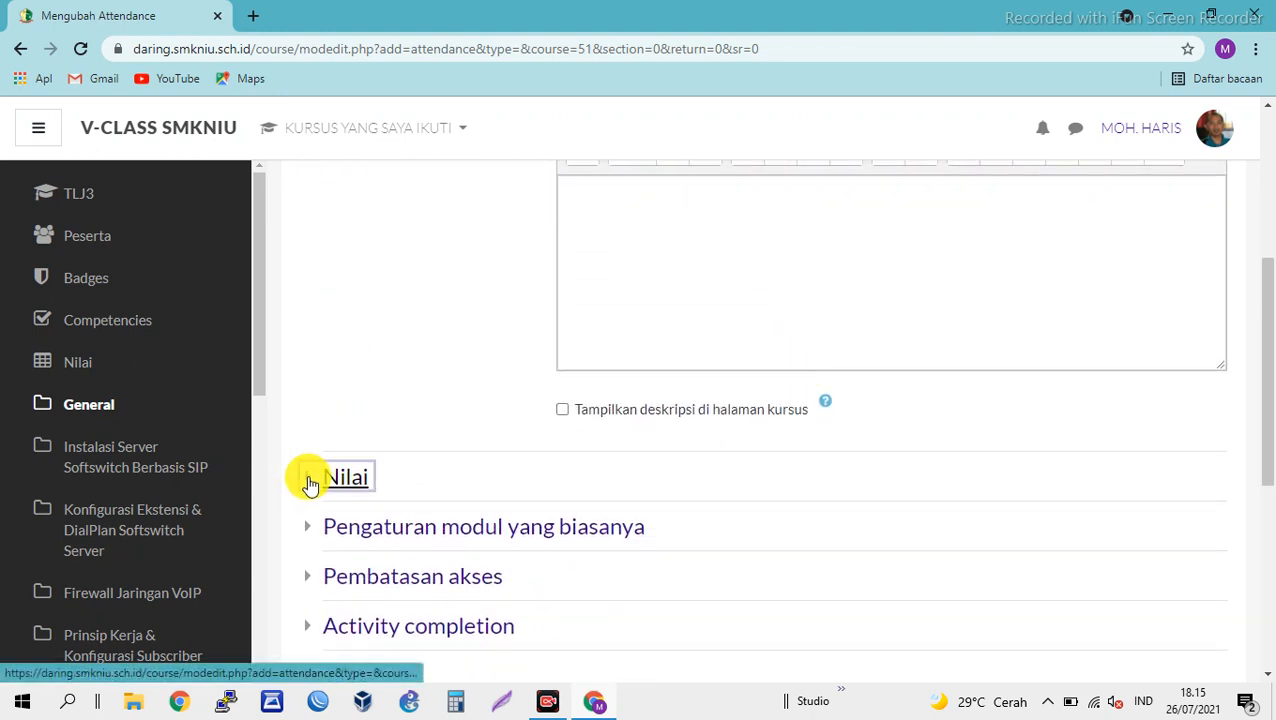
click(310, 484)
scroll(607, 439, down, 2)
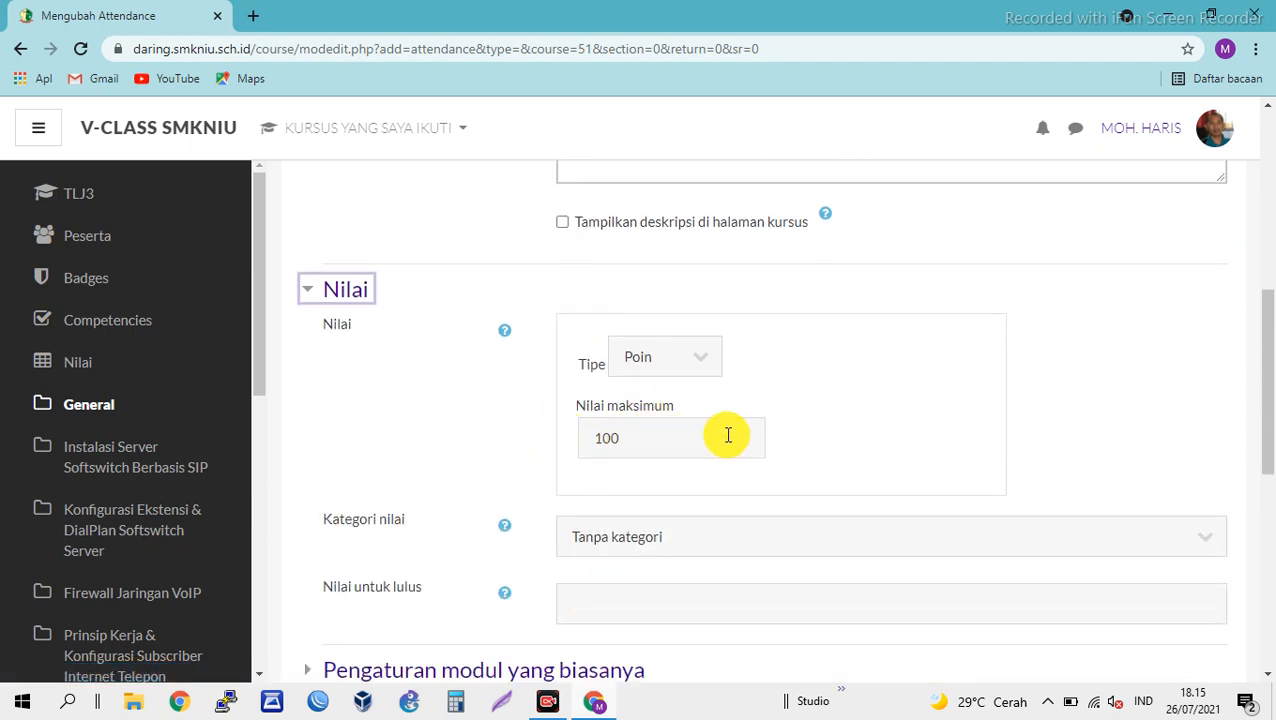
scroll(728, 435, down, 1)
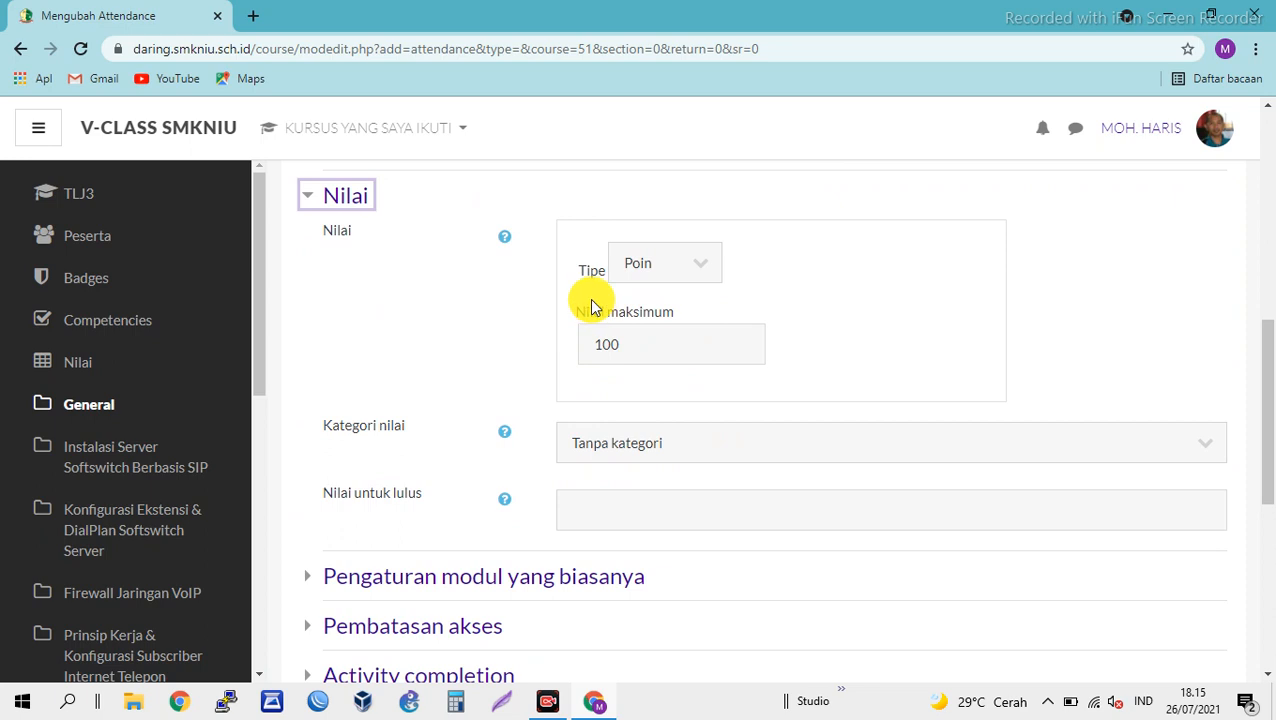
click(594, 515)
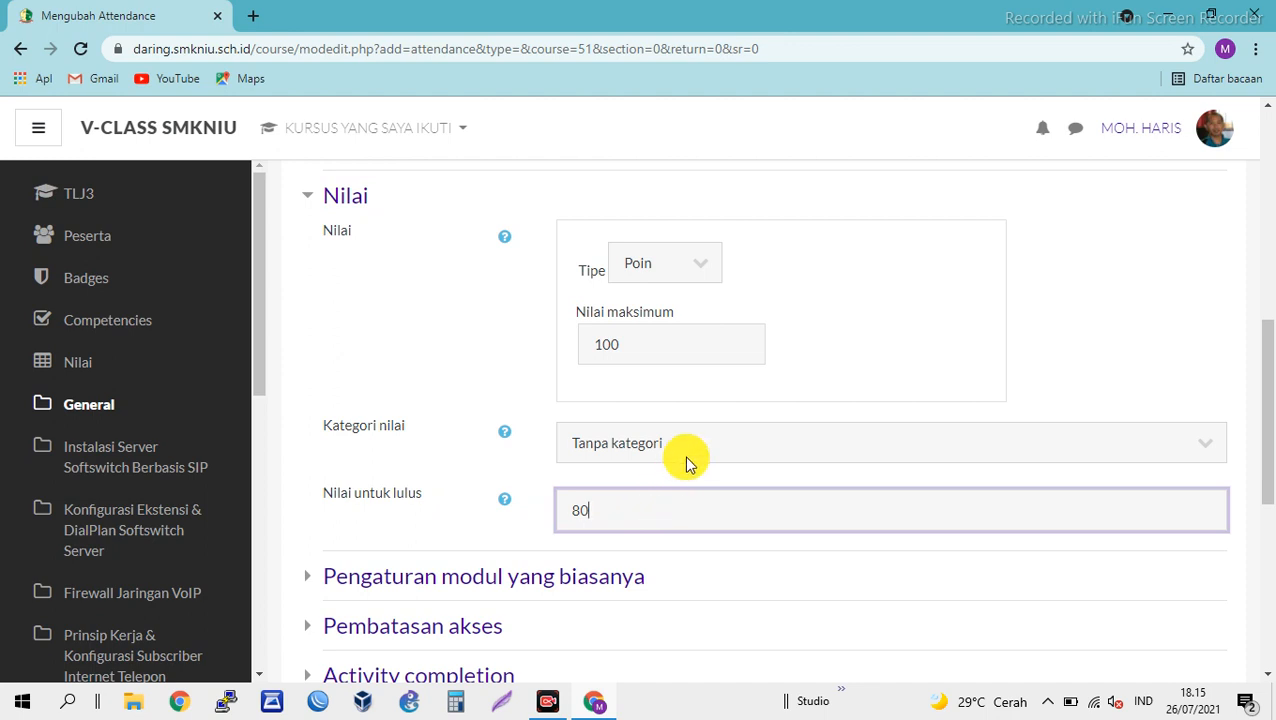
scroll(686, 462, down, 1)
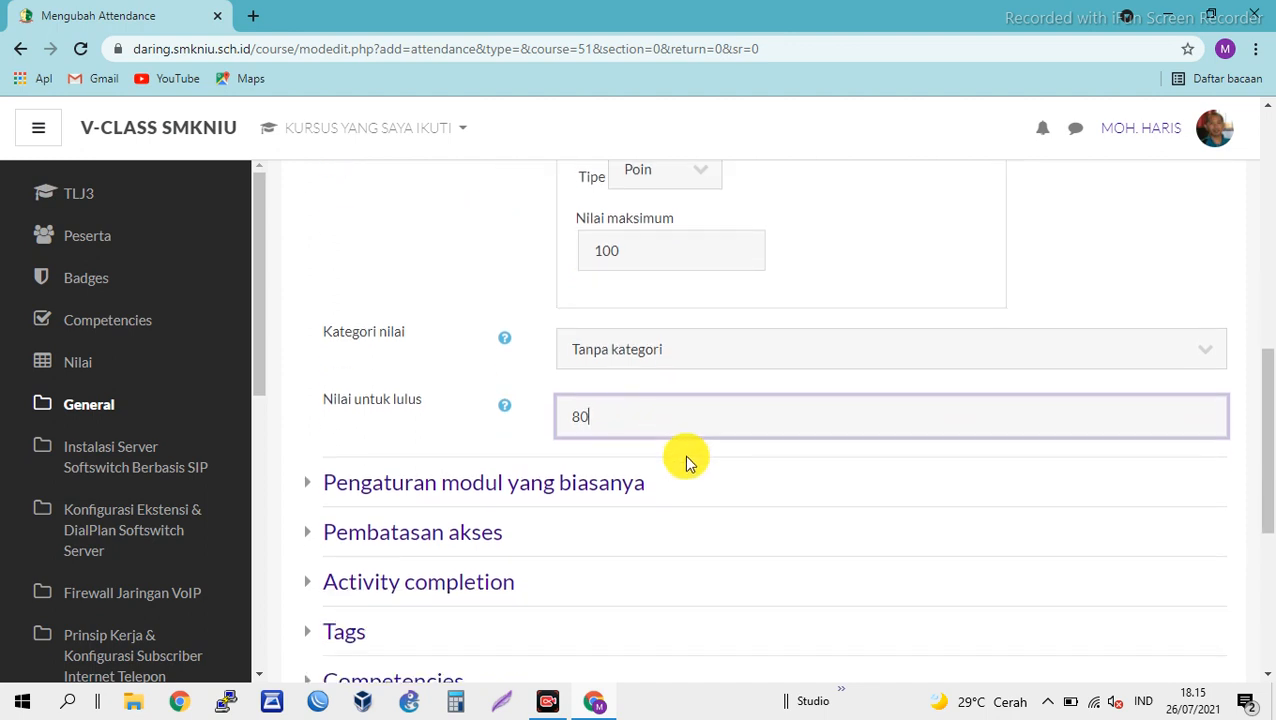
scroll(686, 462, up, 3)
scroll(686, 462, down, 4)
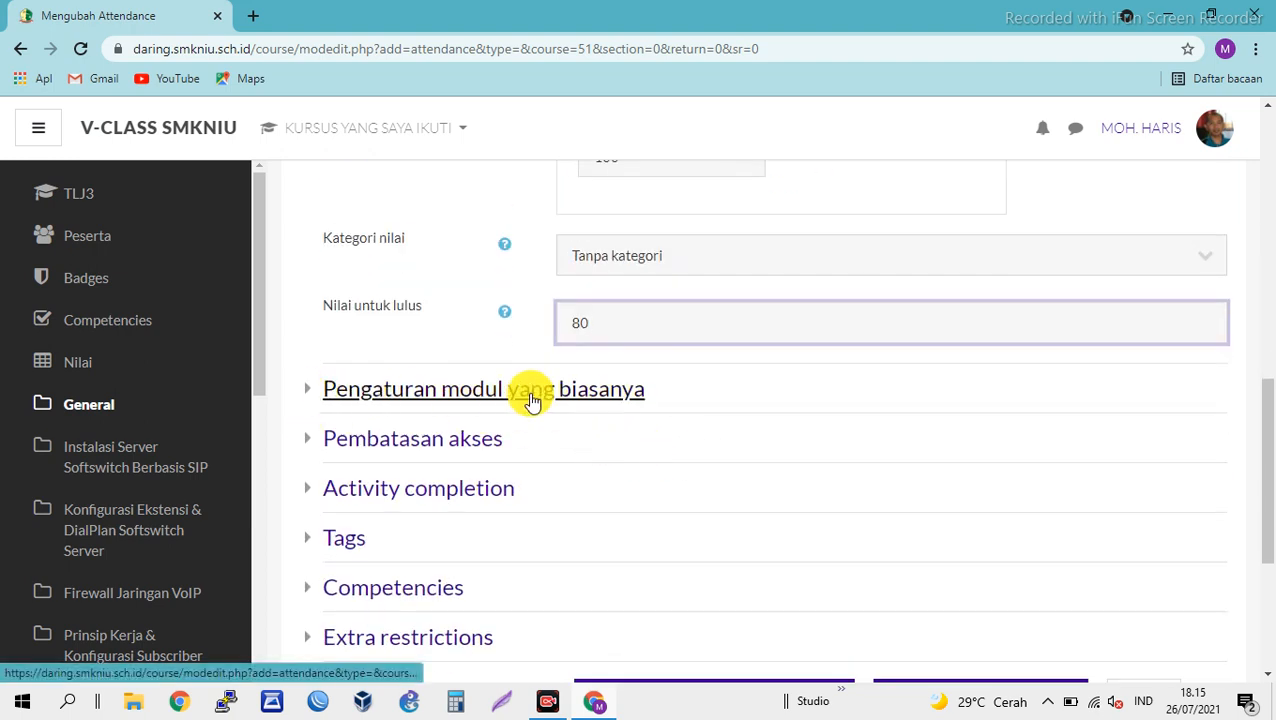
scroll(367, 293, up, 3)
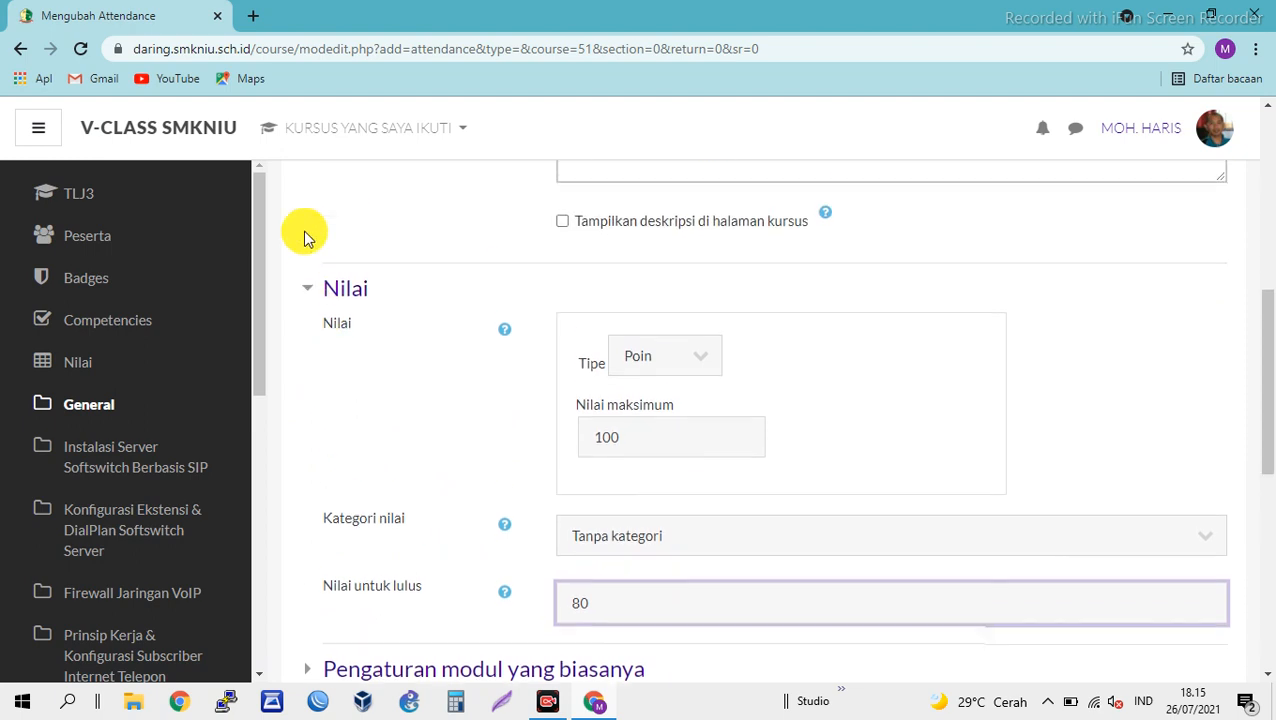
click(308, 290)
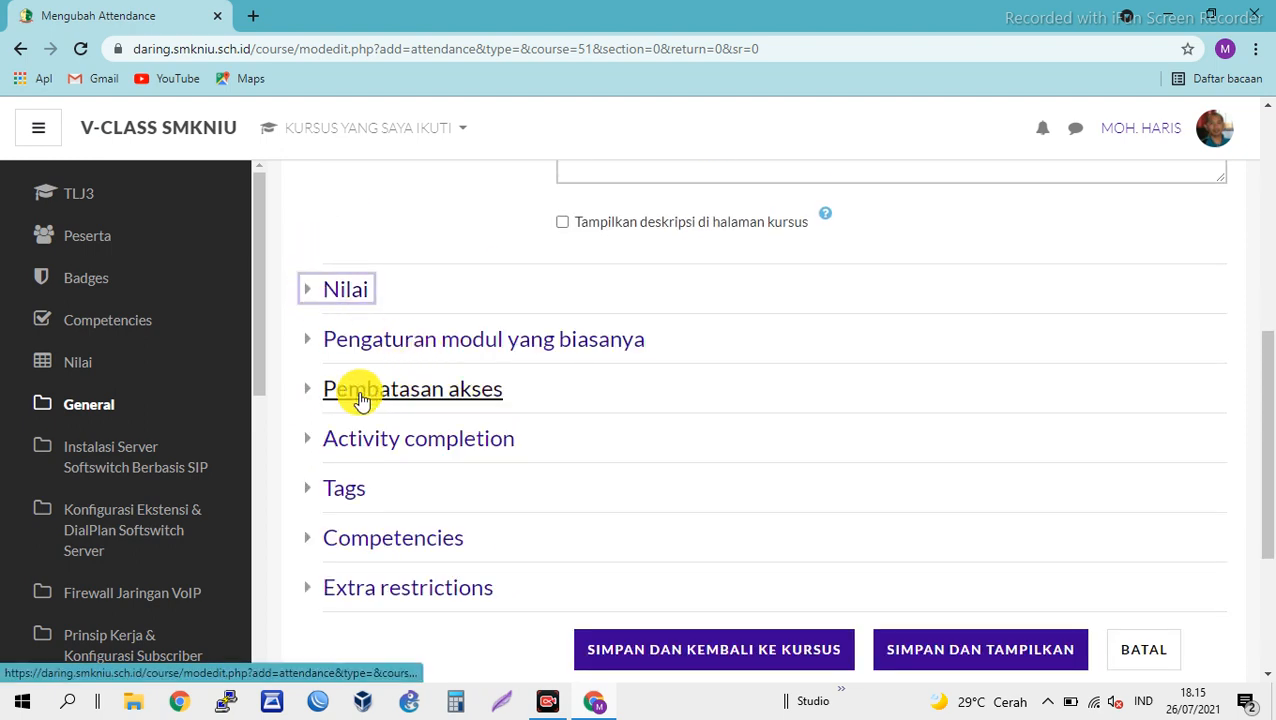
Step: Add a Group access restriction so that students must belong to XIITKJ1, and collapse the restriction settings
click(312, 395)
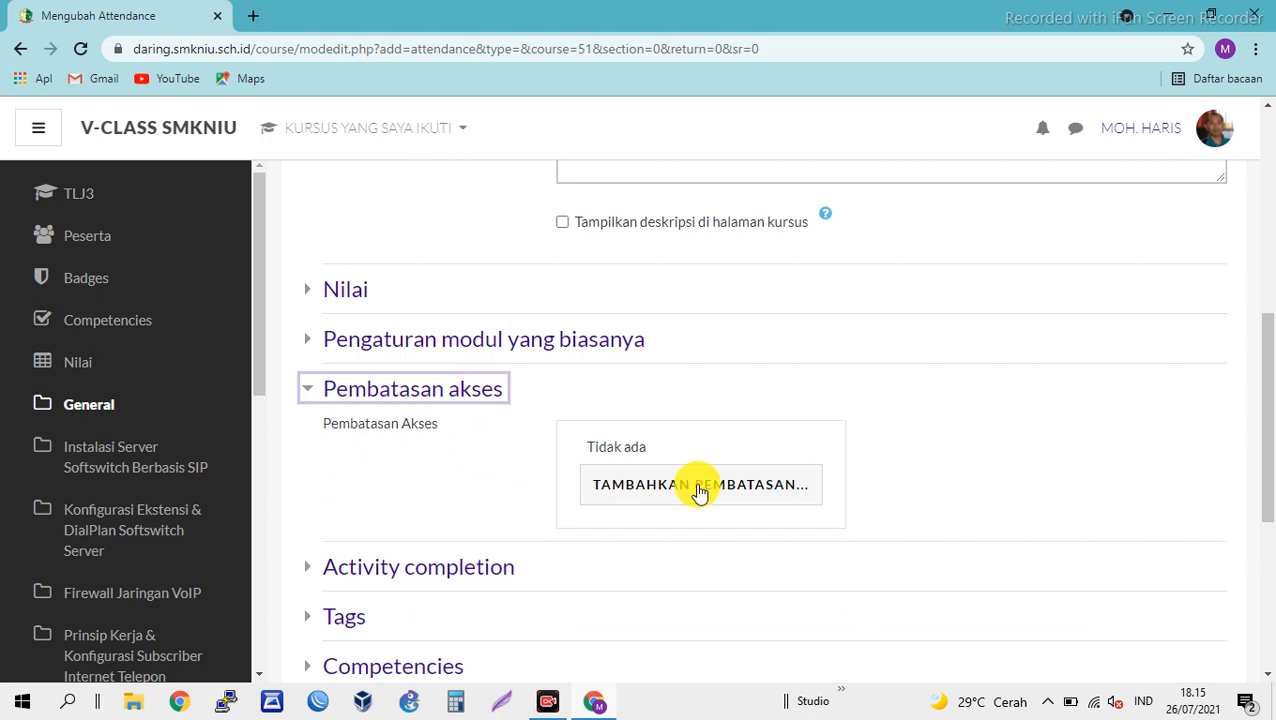
scroll(698, 490, up, 10)
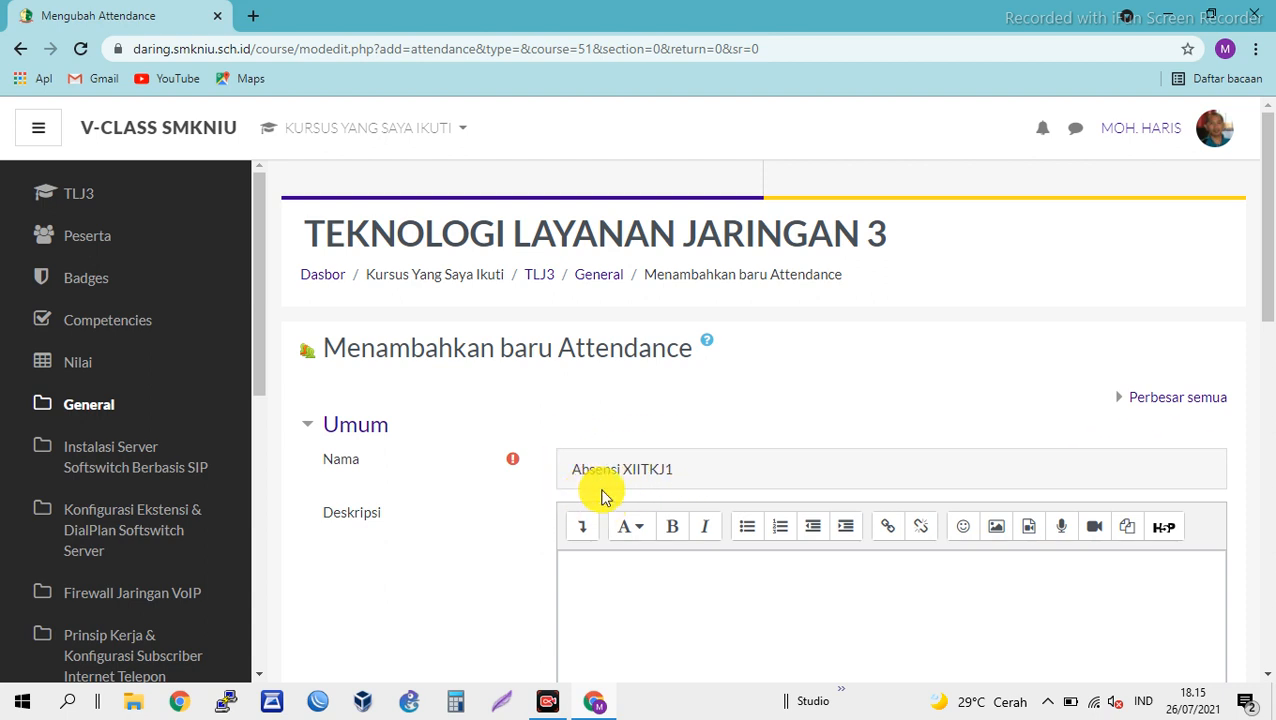
scroll(763, 476, down, 5)
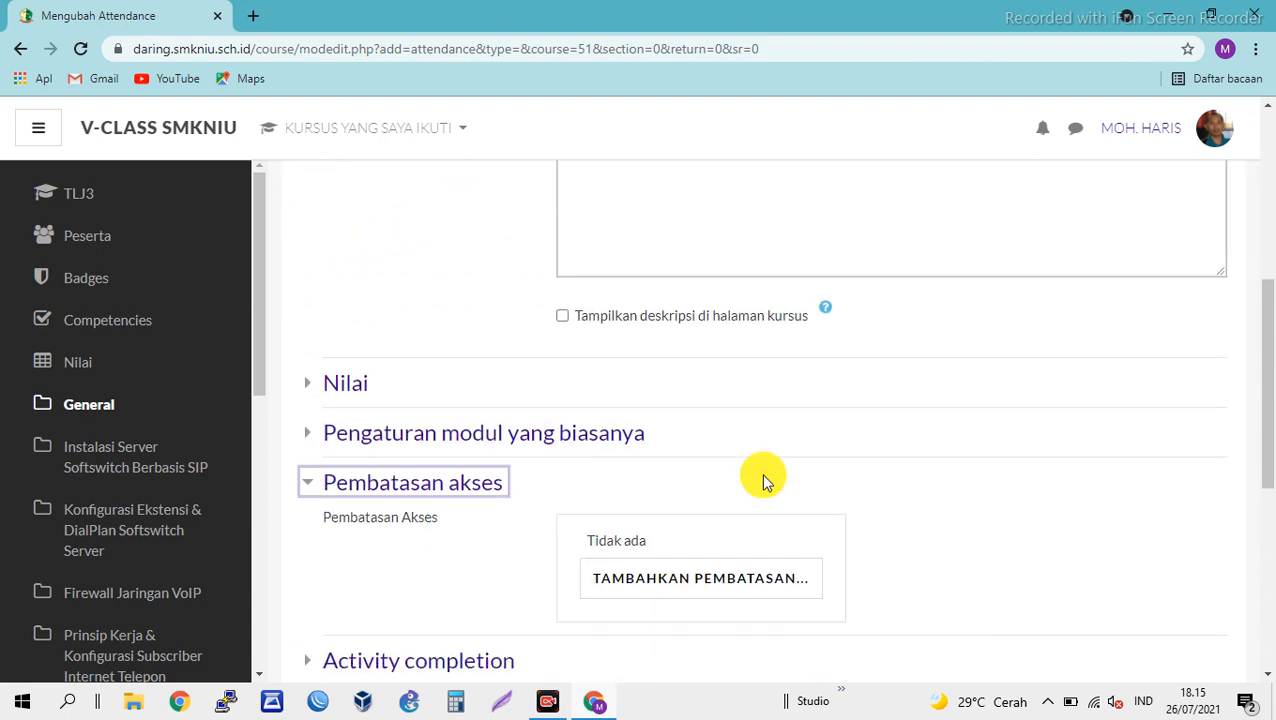
scroll(750, 458, down, 2)
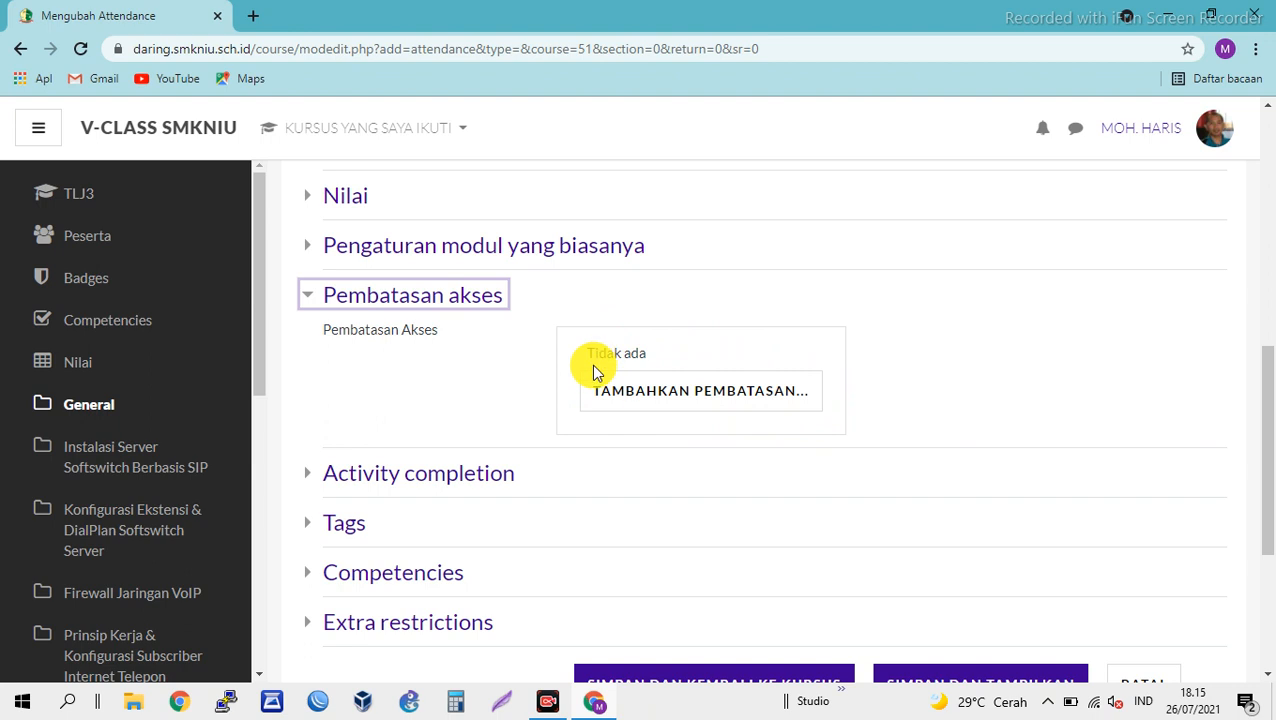
click(670, 400)
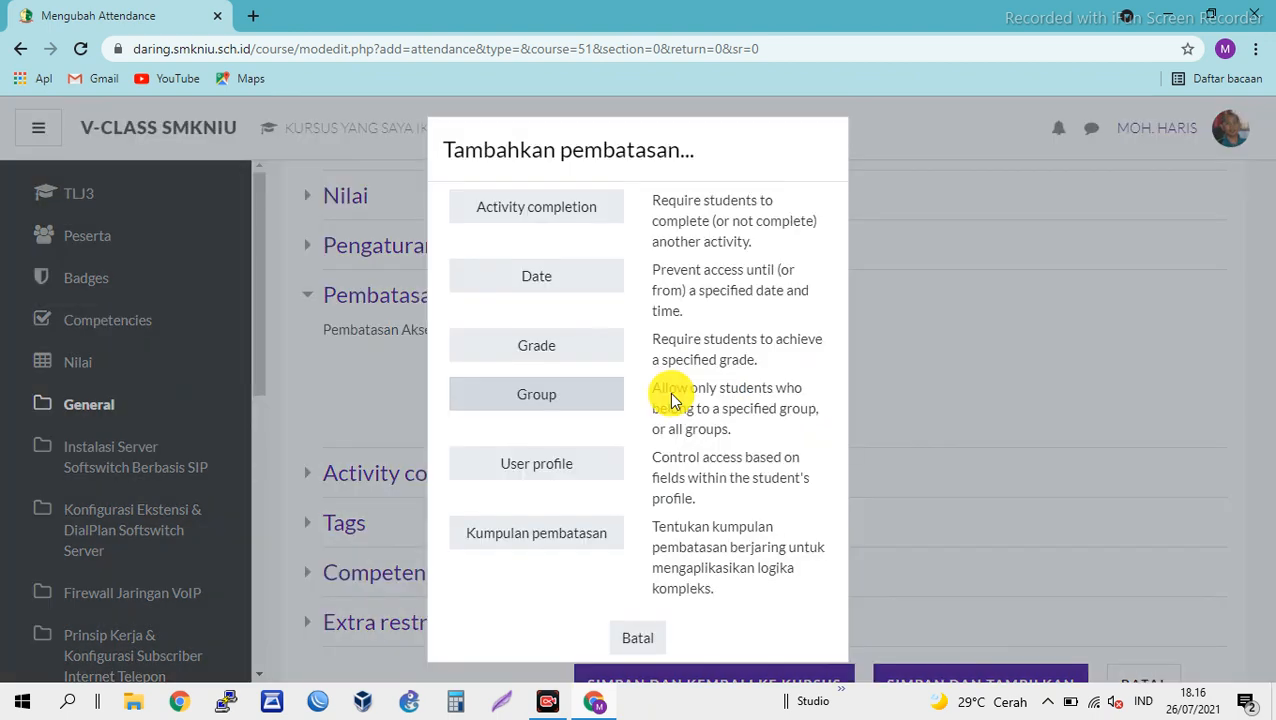
click(540, 398)
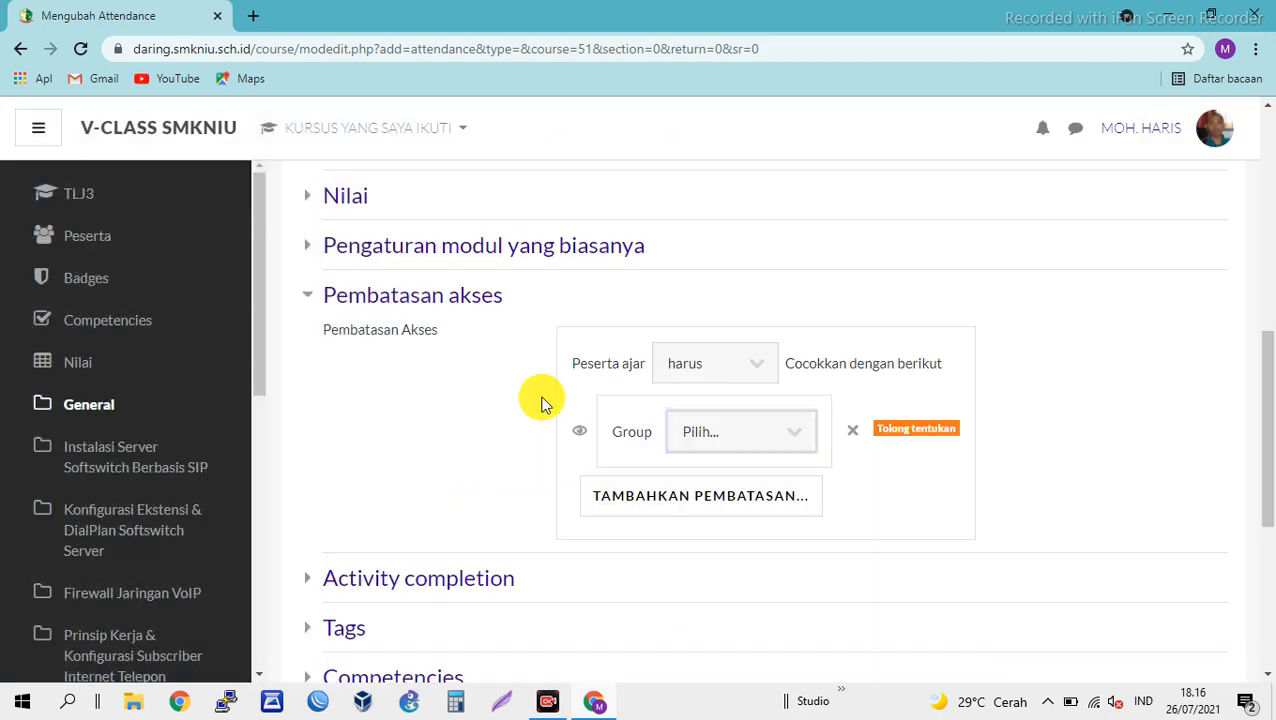
click(793, 441)
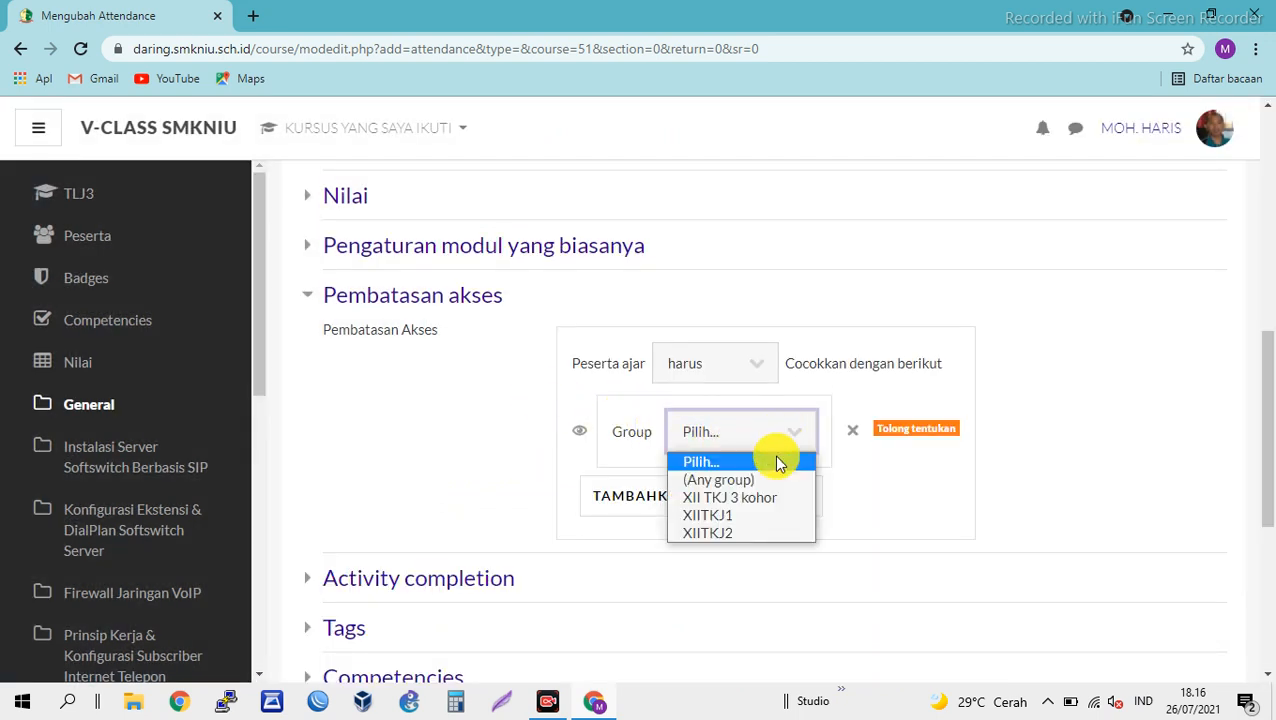
click(741, 516)
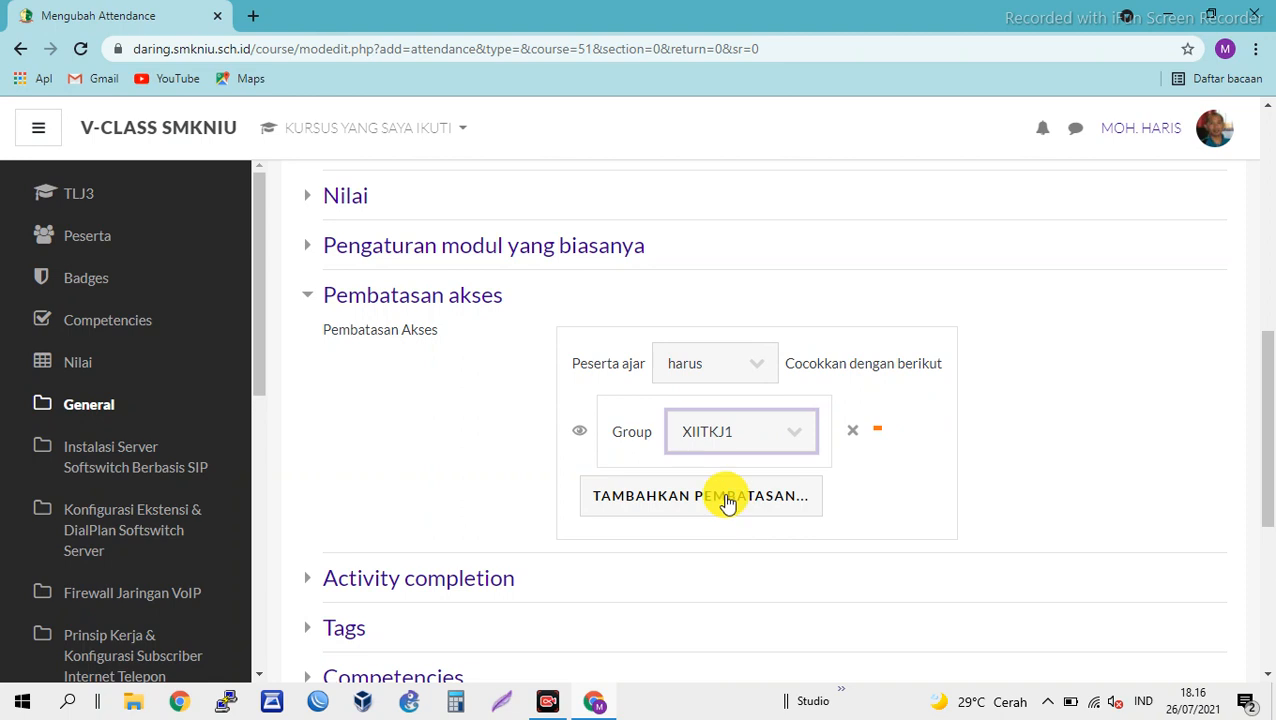
scroll(1012, 407, down, 2)
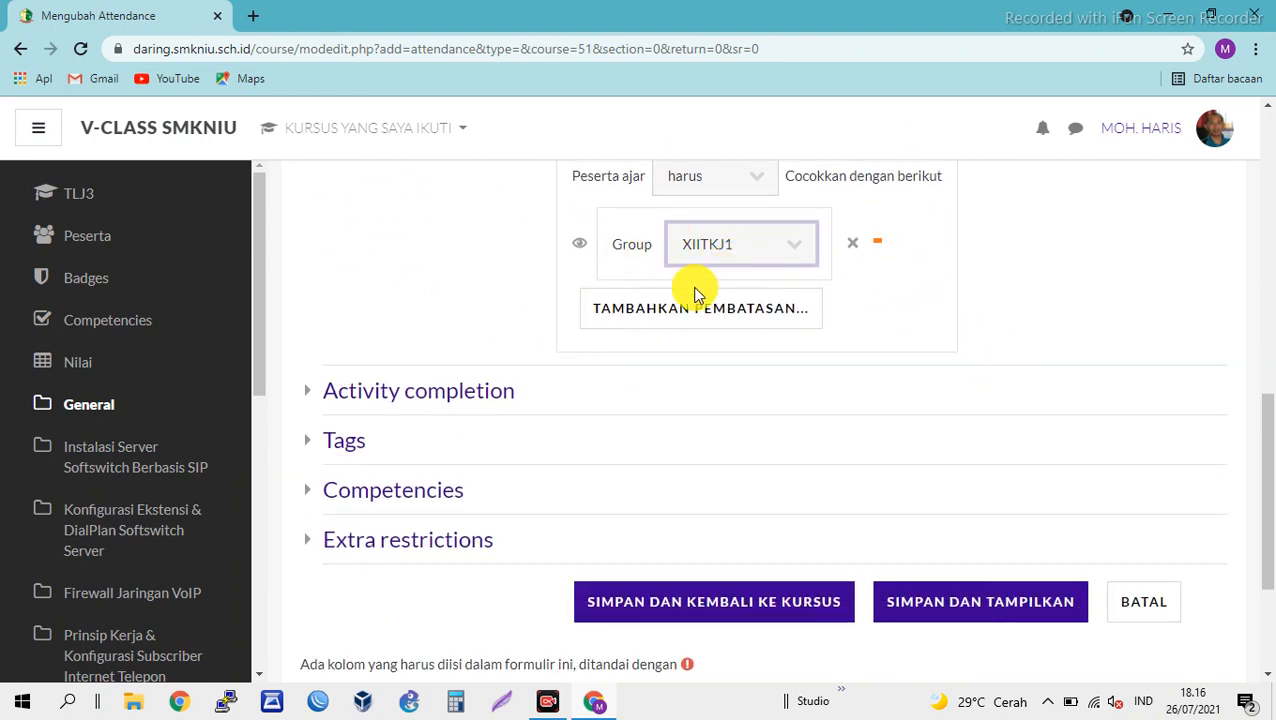
scroll(350, 385, up, 3)
click(308, 396)
Step: Set completion tracking to "Show activity as complete when conditions are met" and require students to receive a grade
scroll(330, 390, down, 1)
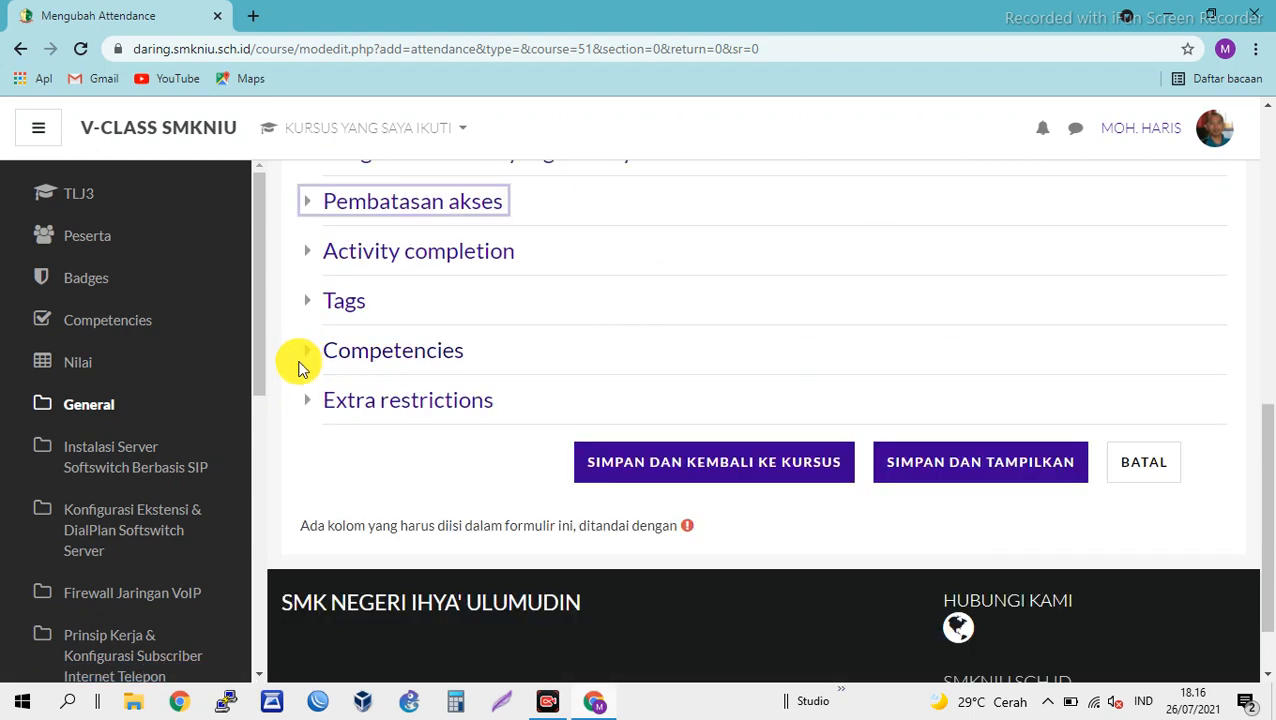
click(304, 252)
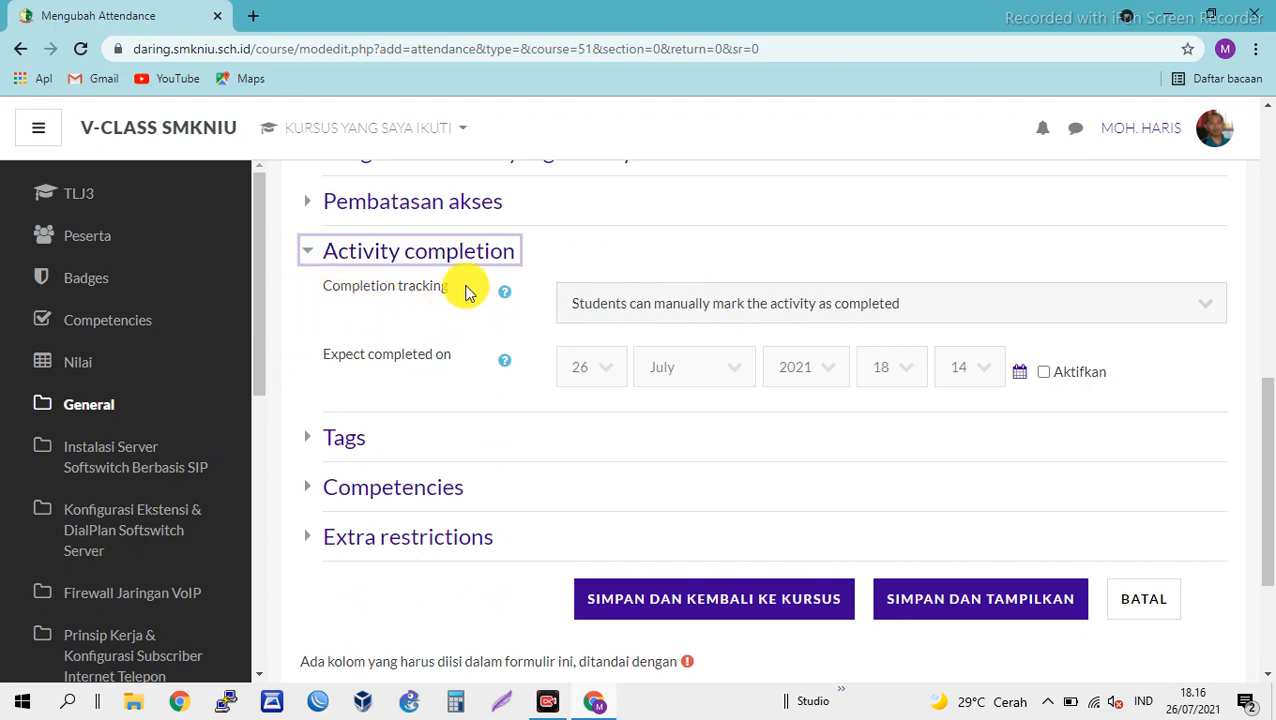
click(716, 308)
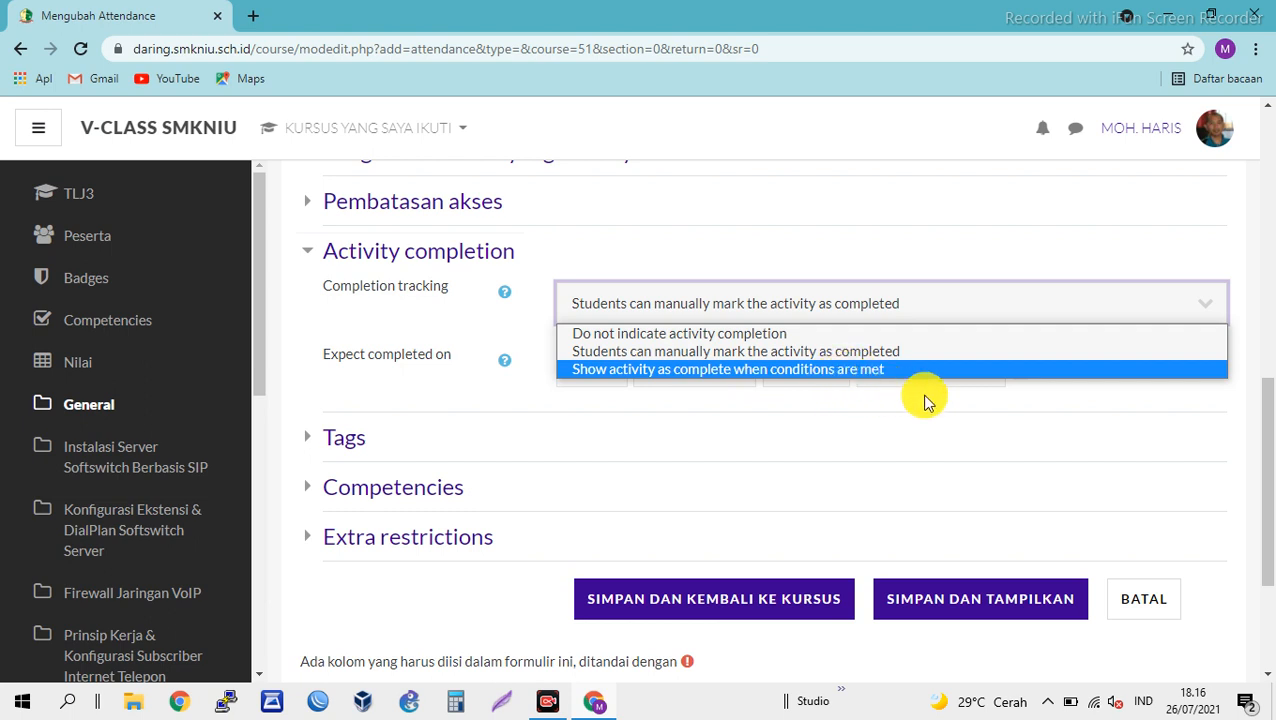
click(672, 385)
click(878, 309)
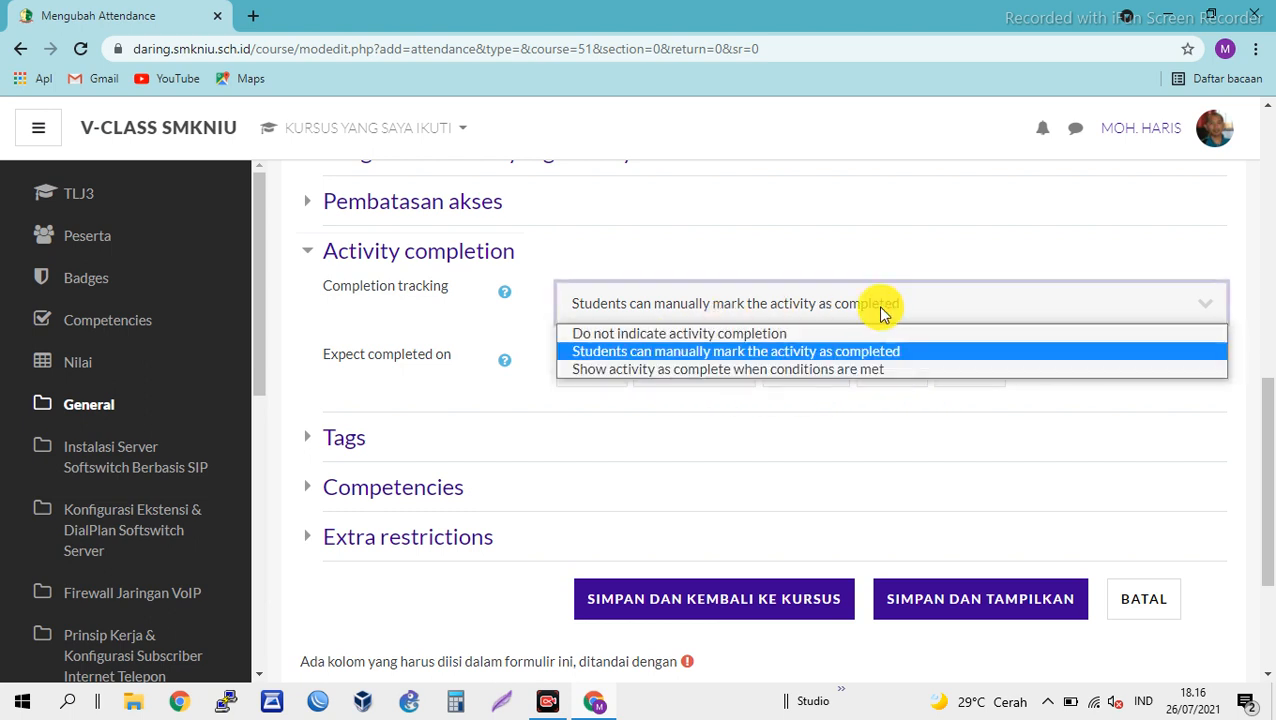
click(845, 372)
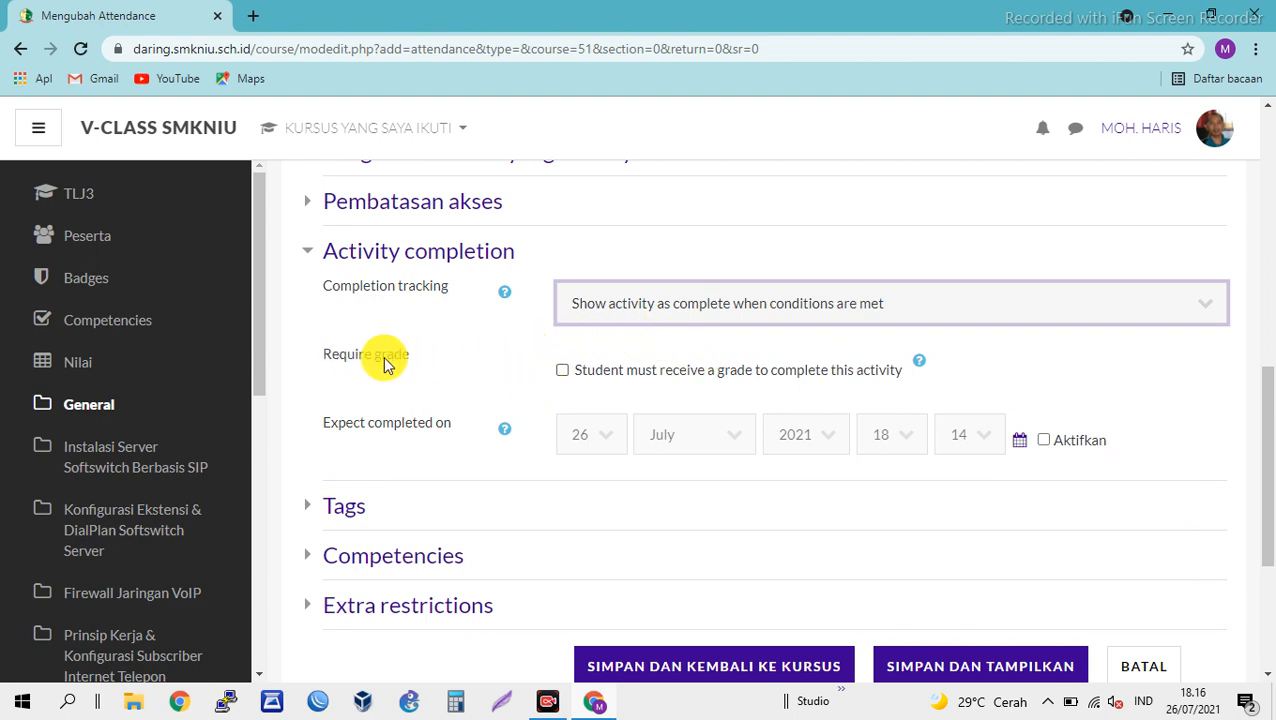
click(562, 372)
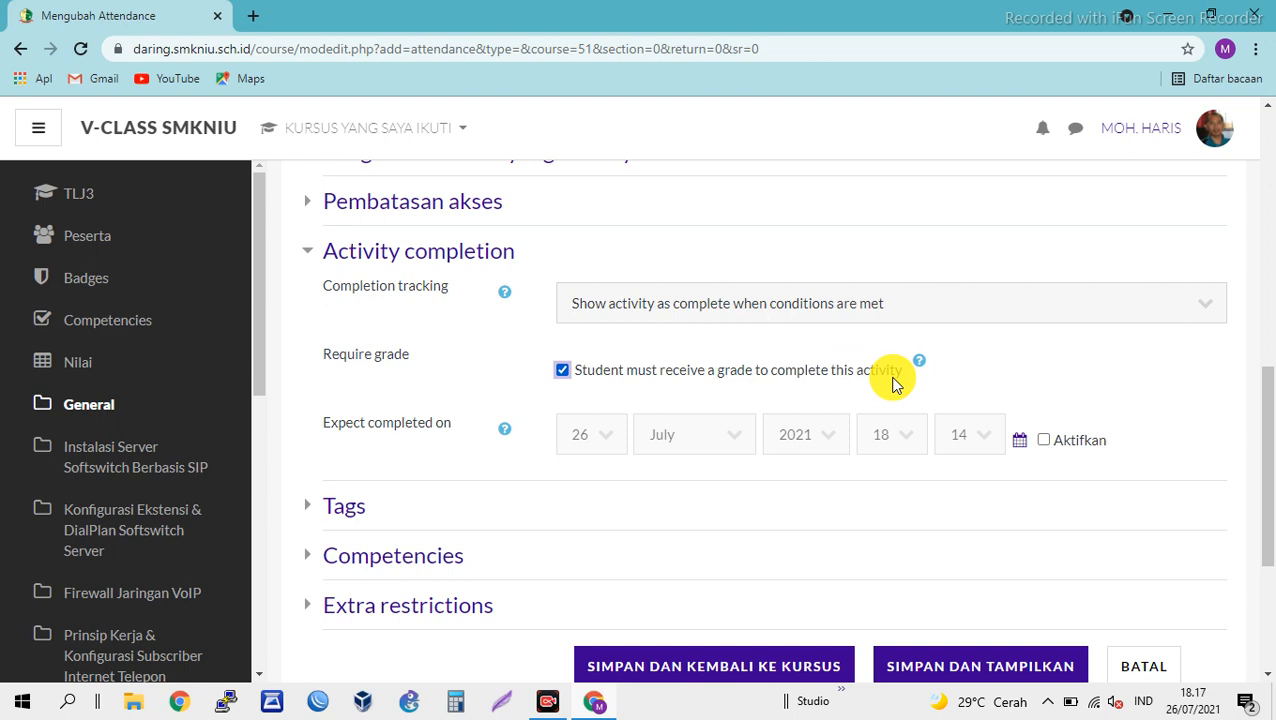
Step: Review the maximum grade and passing grade in the attendance activity's Nilai settings
scroll(893, 383, up, 3)
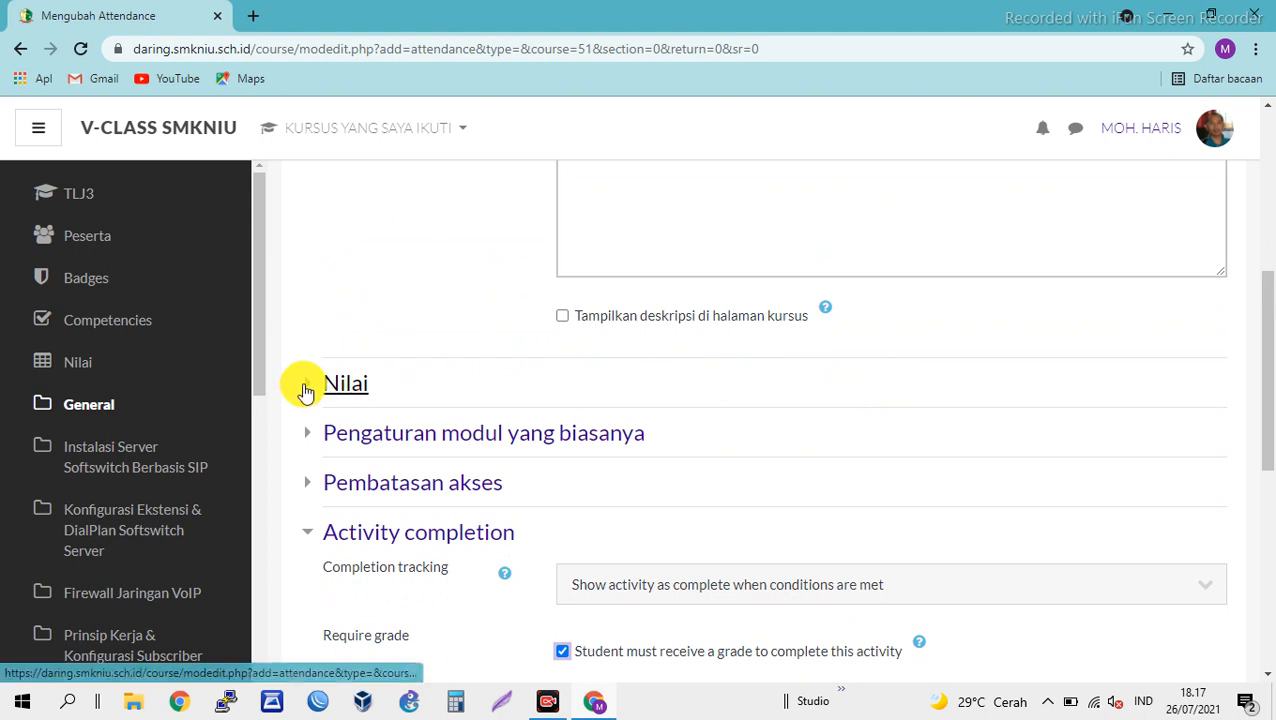
scroll(622, 491, down, 1)
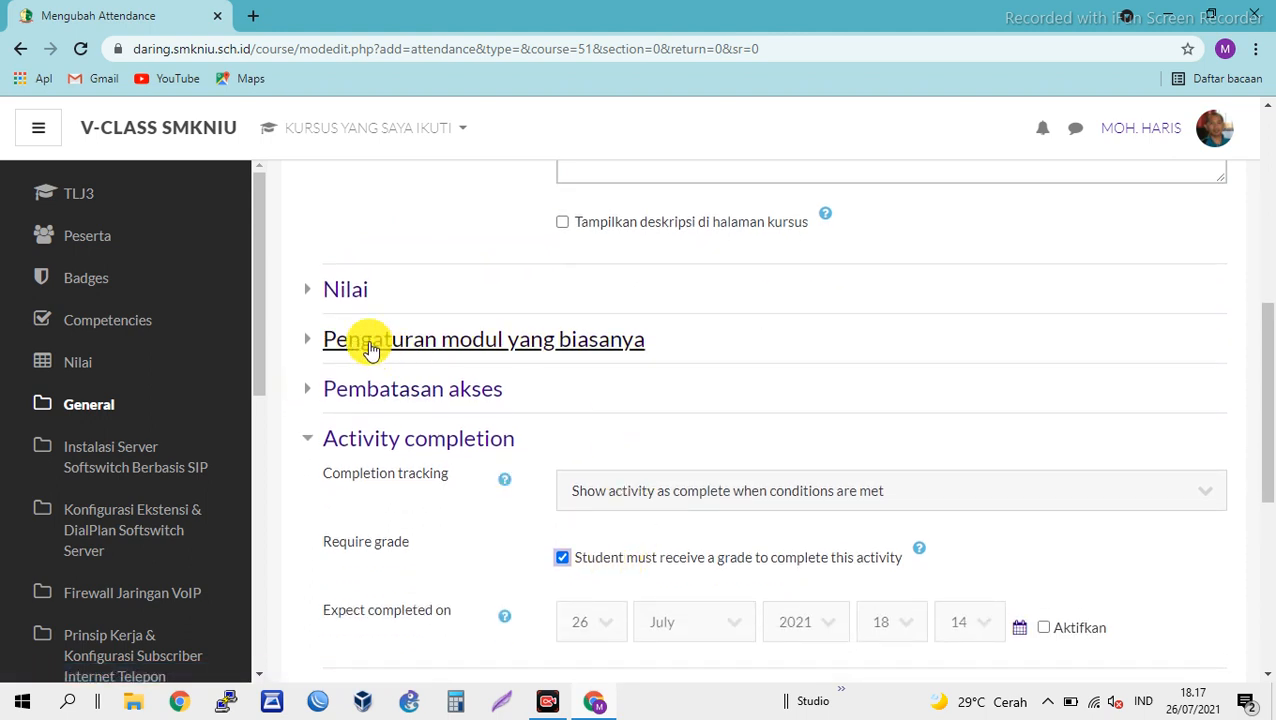
click(308, 297)
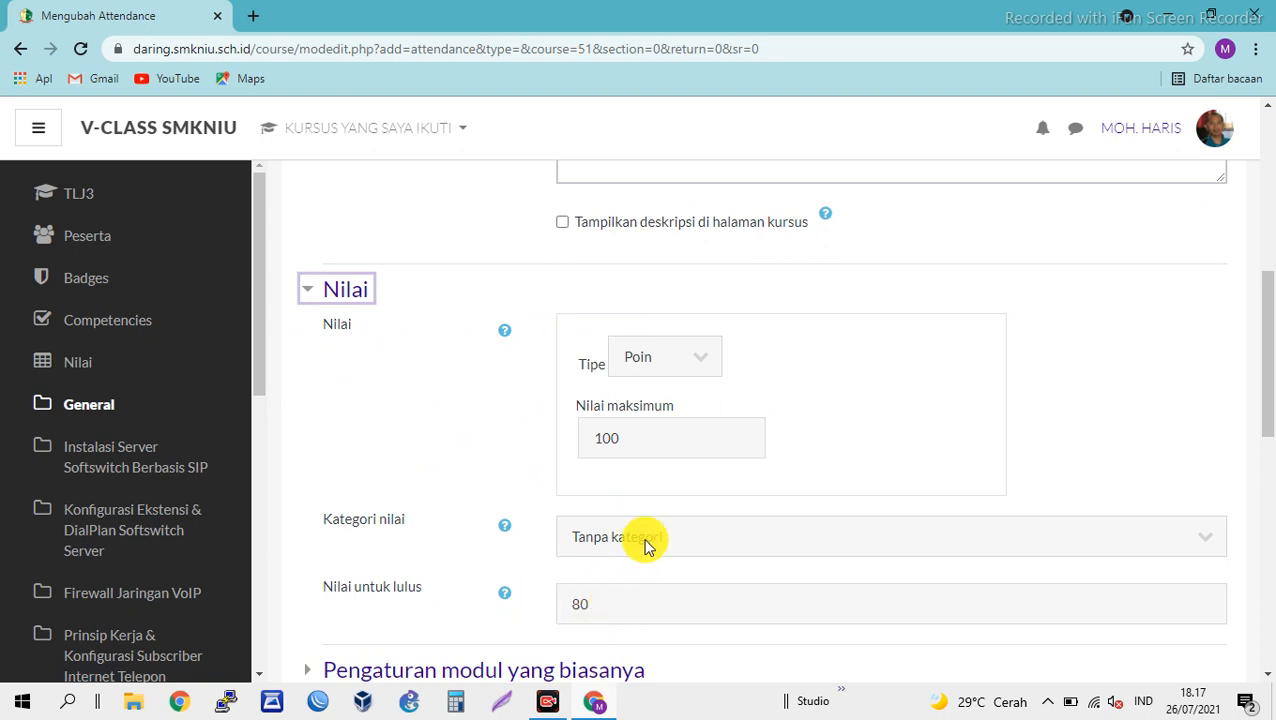
scroll(645, 545, down, 1)
click(305, 202)
click(358, 343)
scroll(360, 340, down, 1)
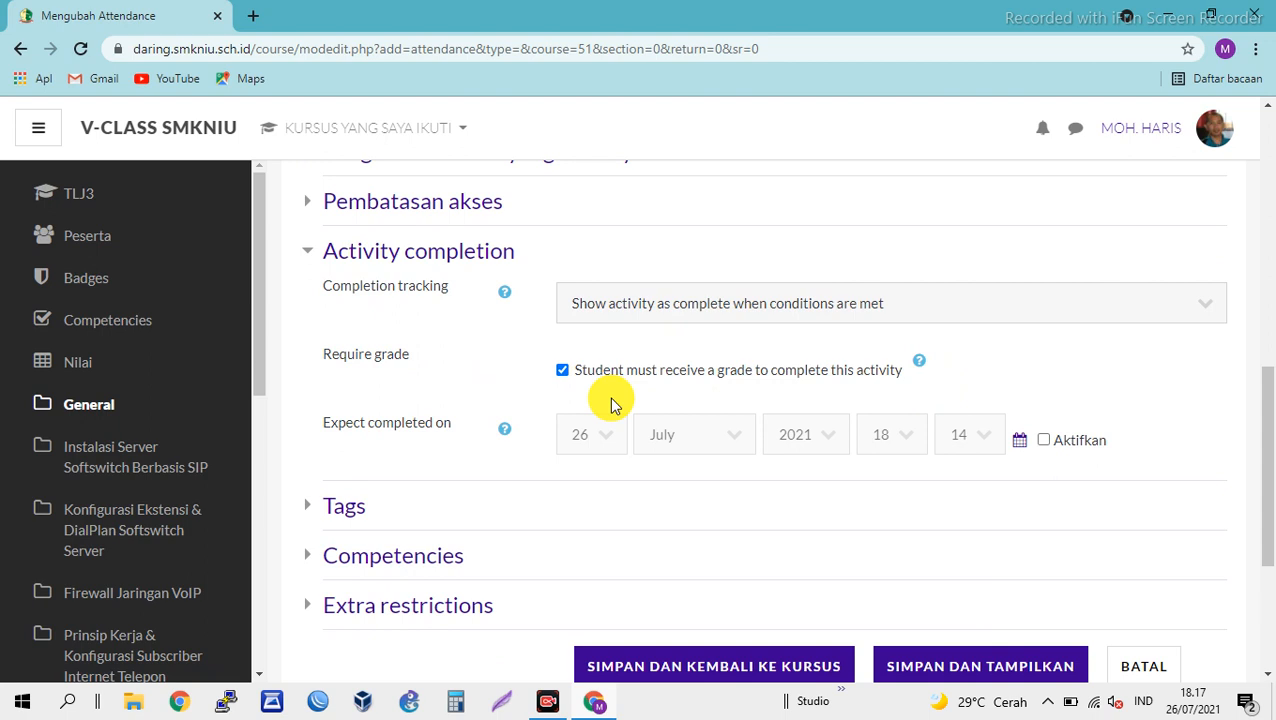
Step: Collapse the activity completion settings, then save the attendance activity and display its sessions page
click(307, 255)
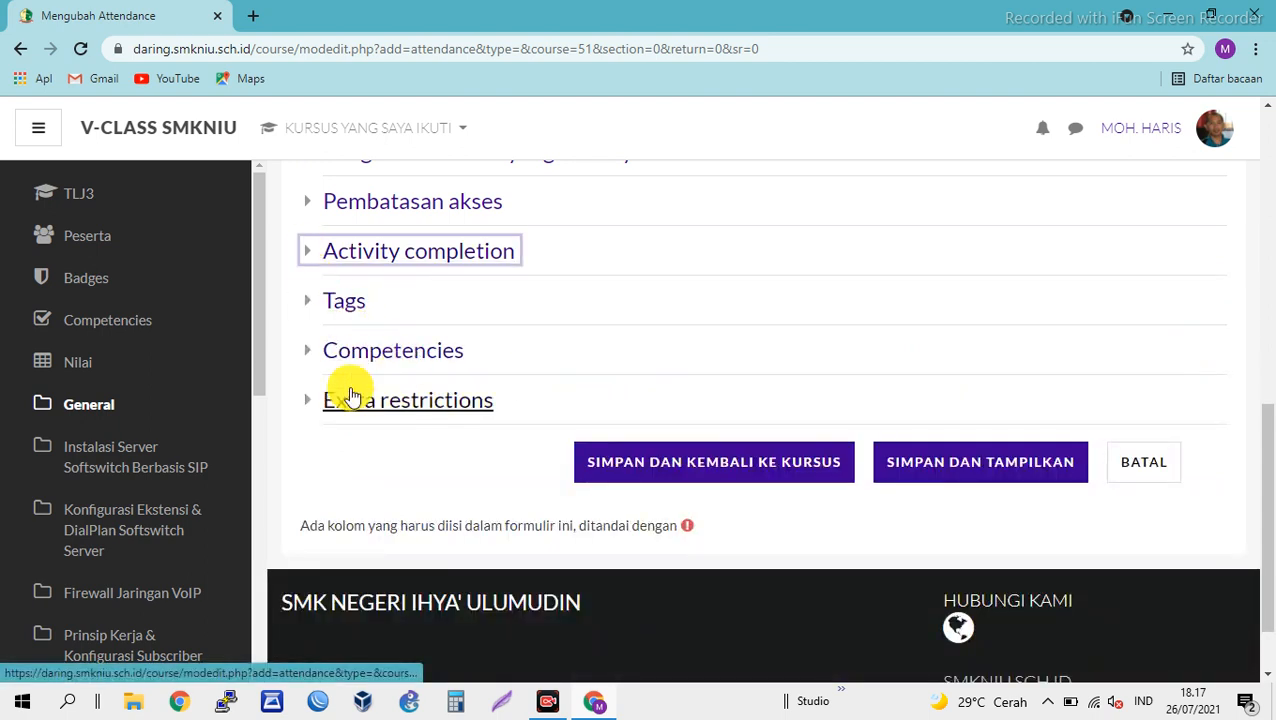
click(955, 472)
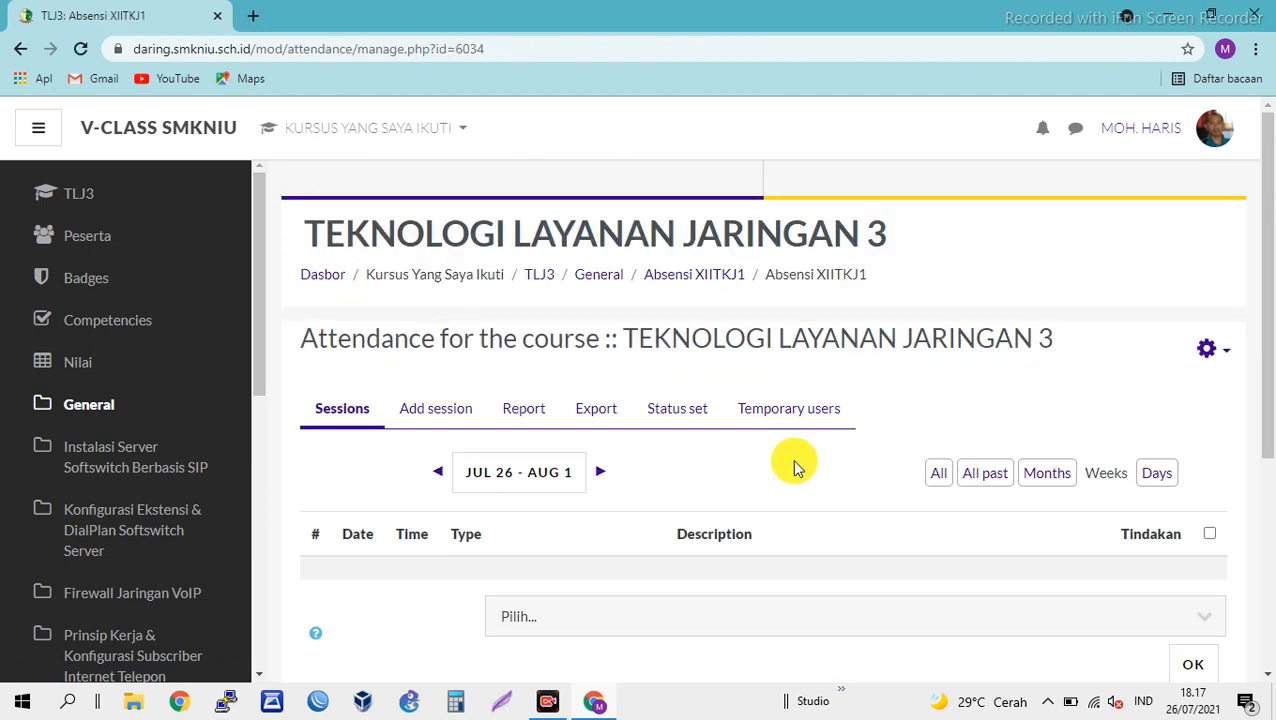
scroll(795, 468, down, 2)
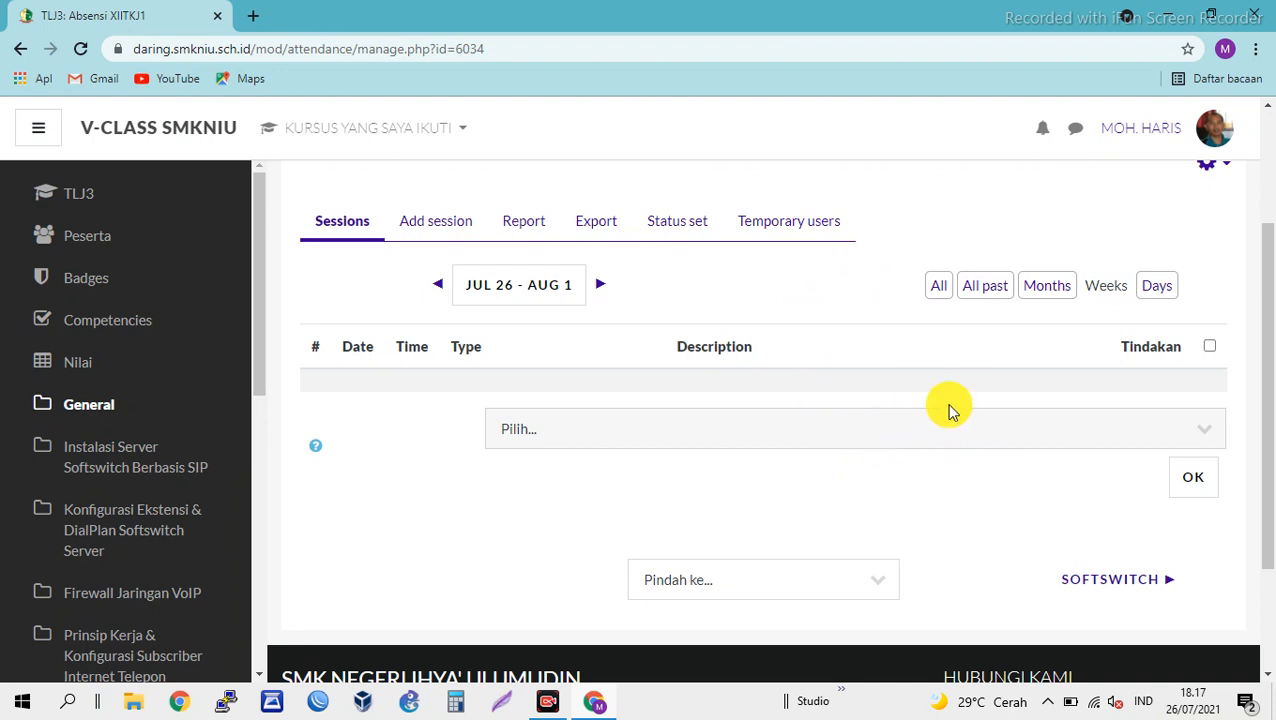
scroll(948, 410, up, 2)
scroll(900, 415, down, 1)
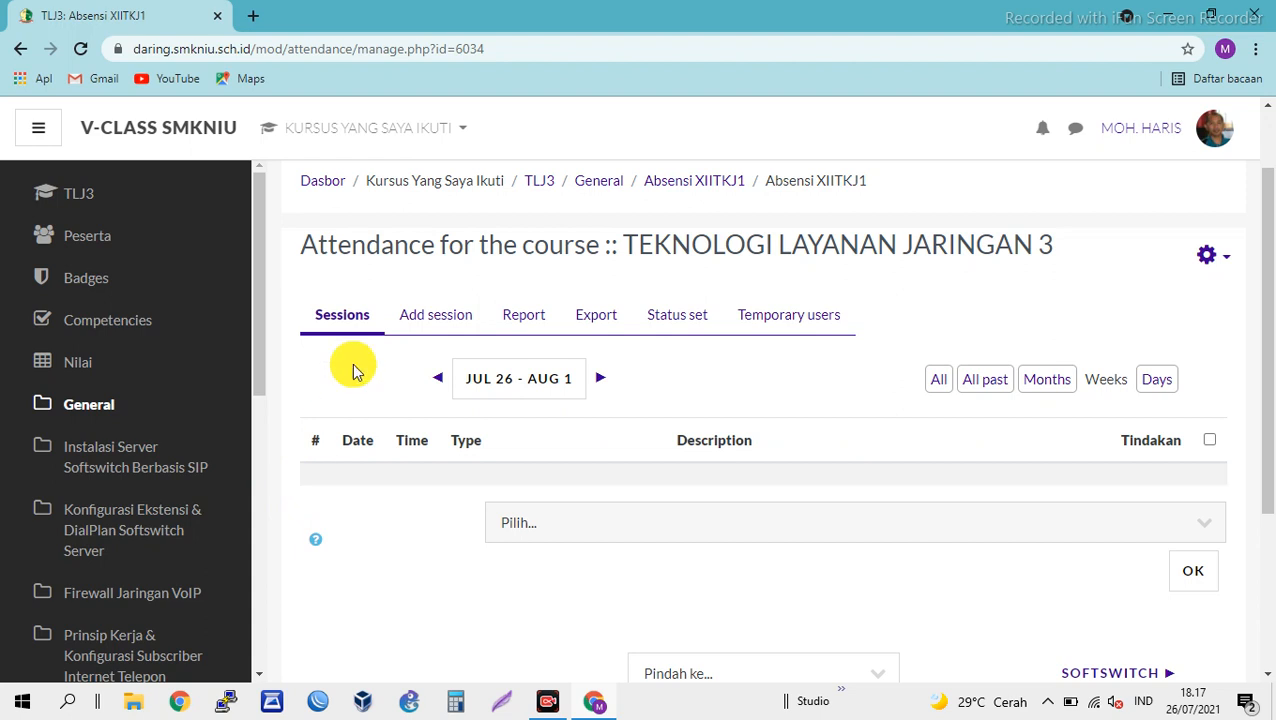
Step: Start a new attendance session and set its time from 07:00 to 23:55
click(428, 328)
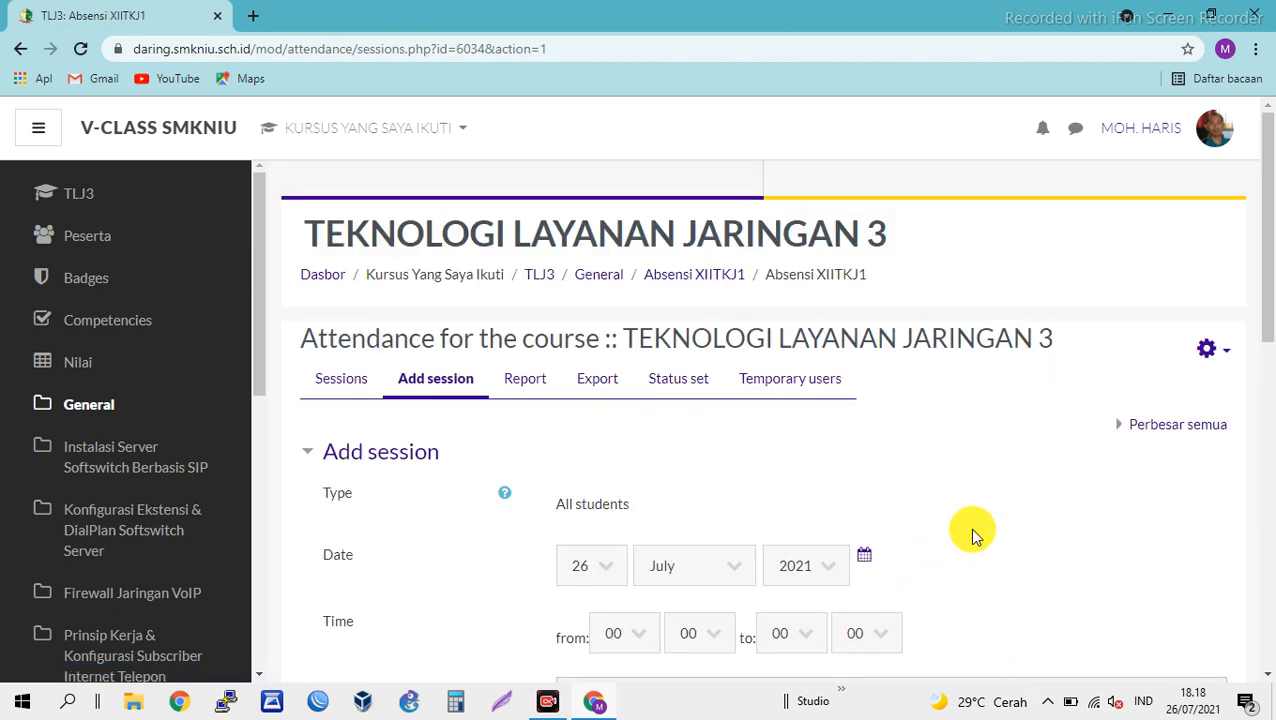
scroll(957, 514, down, 2)
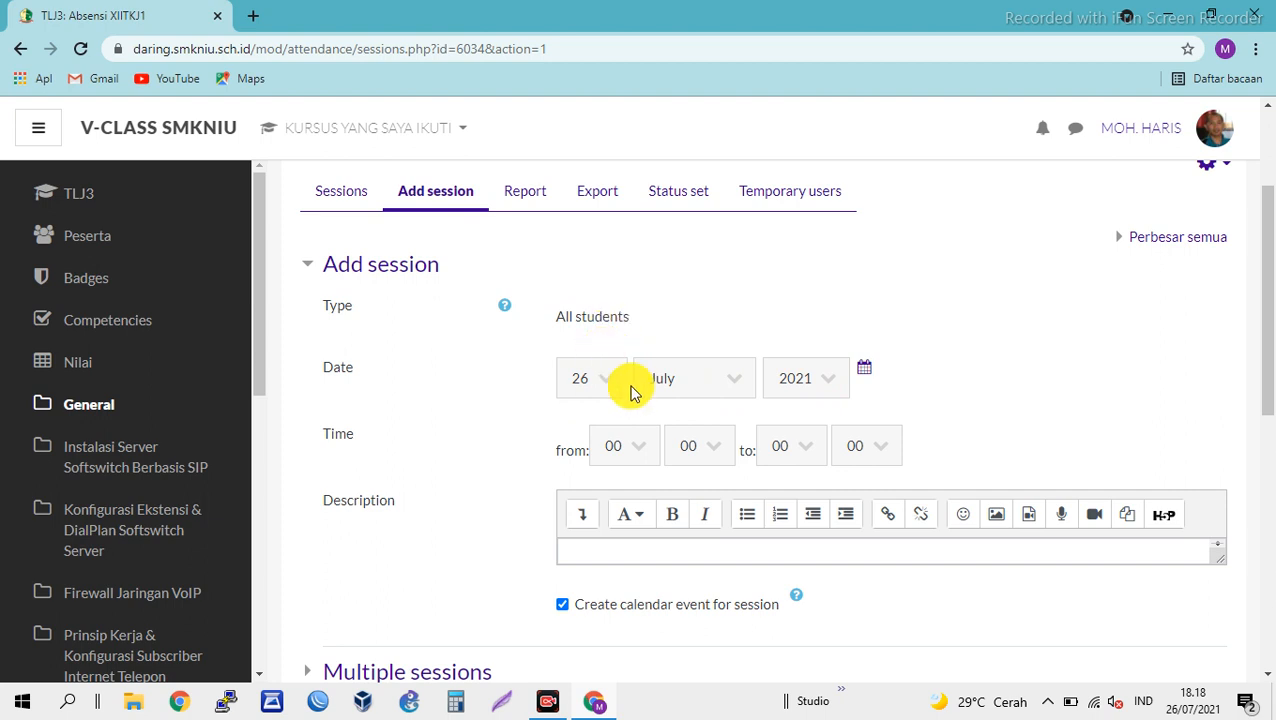
scroll(650, 390, down, 1)
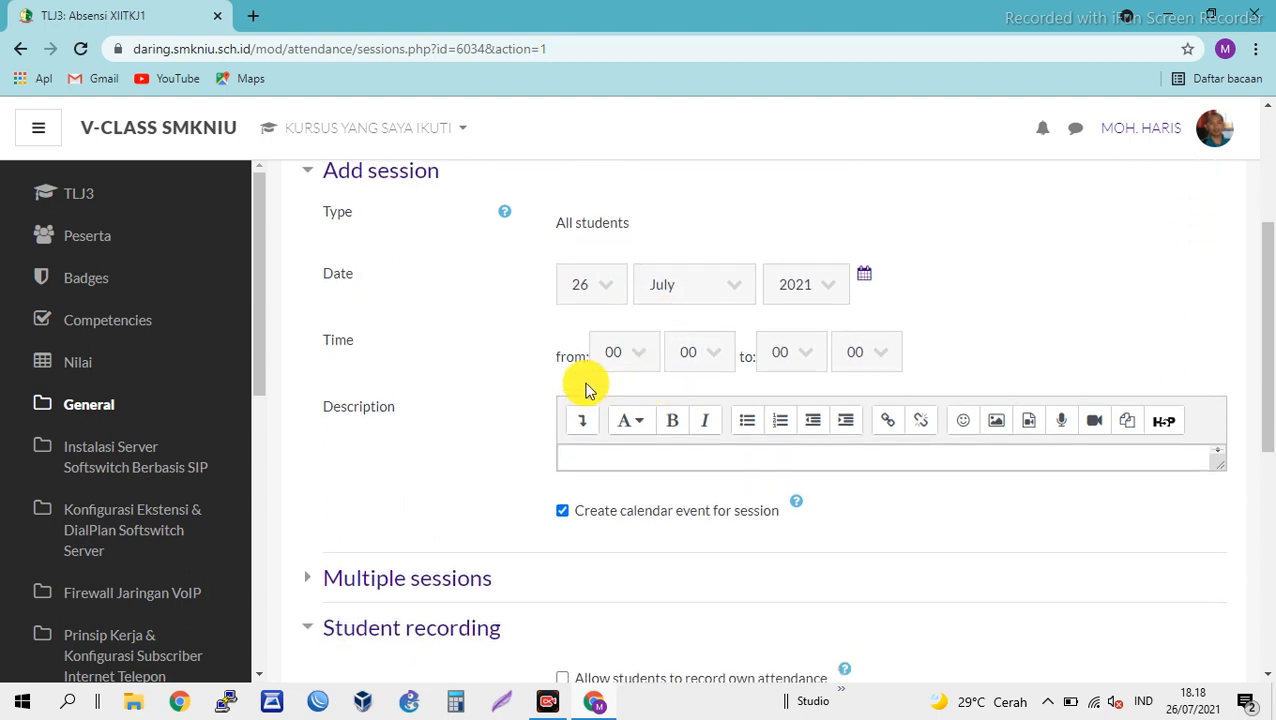
click(635, 358)
click(613, 133)
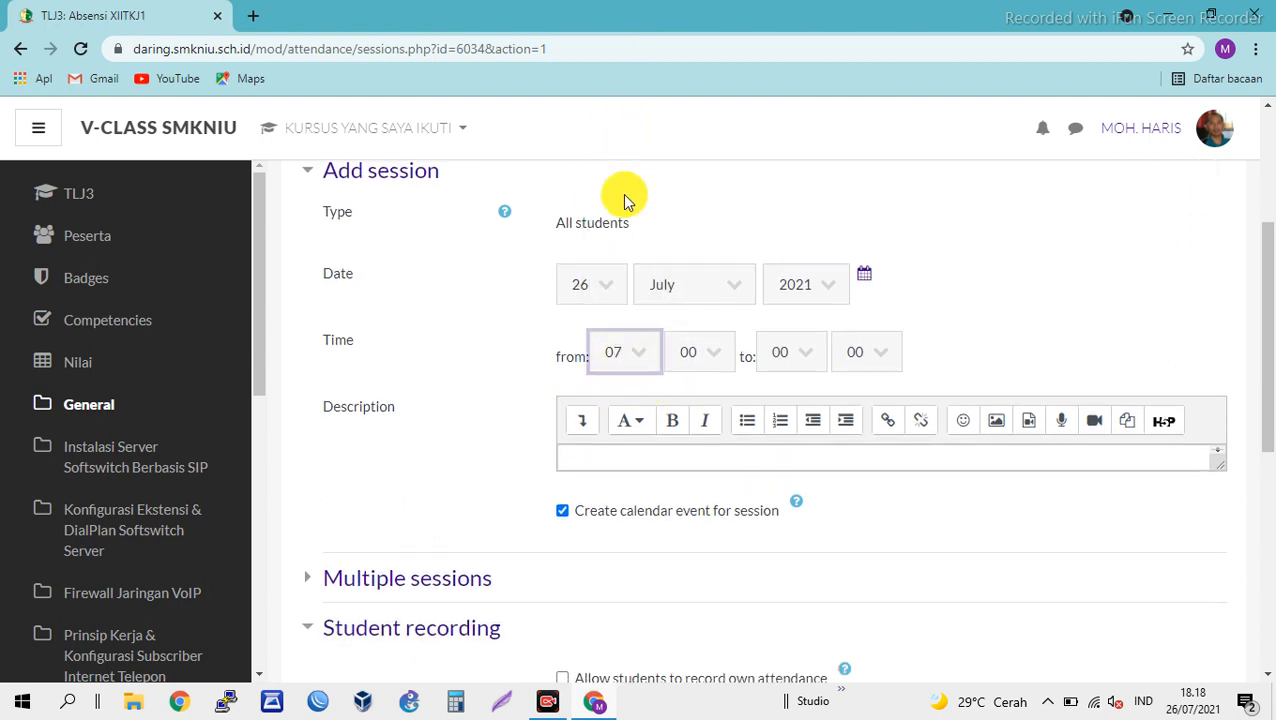
click(805, 355)
scroll(800, 290, down, 2)
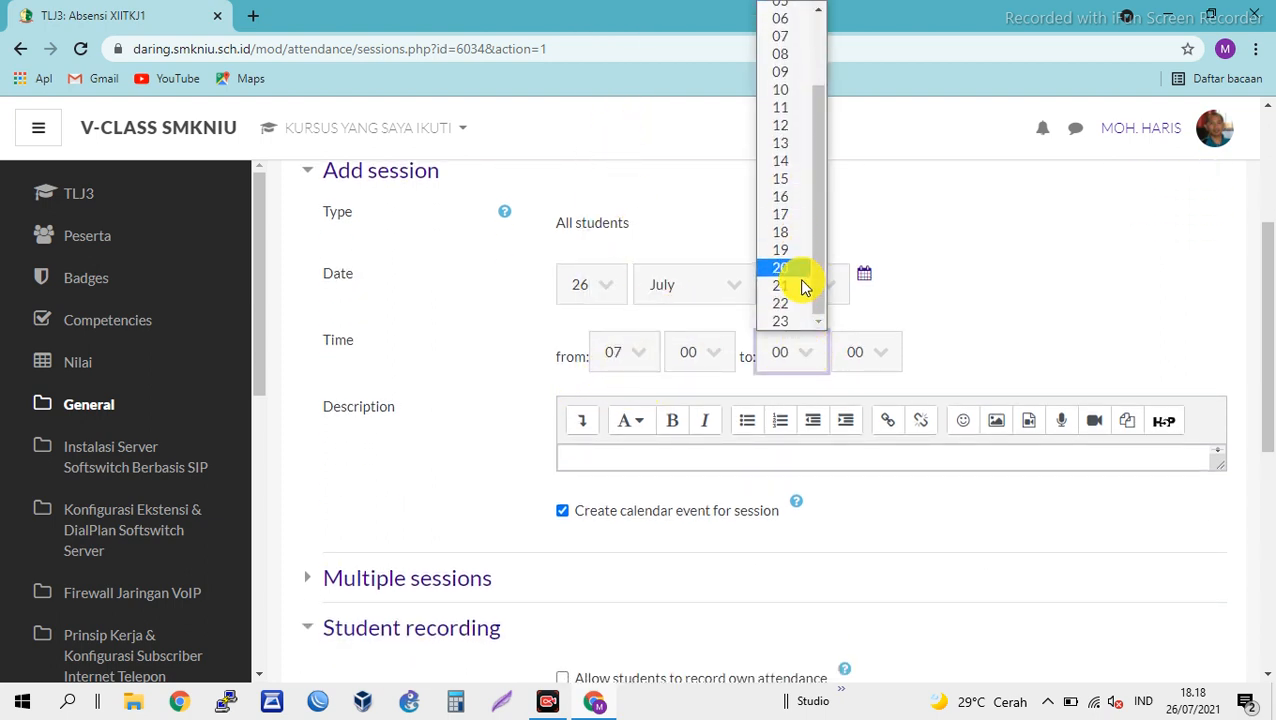
click(783, 328)
click(858, 356)
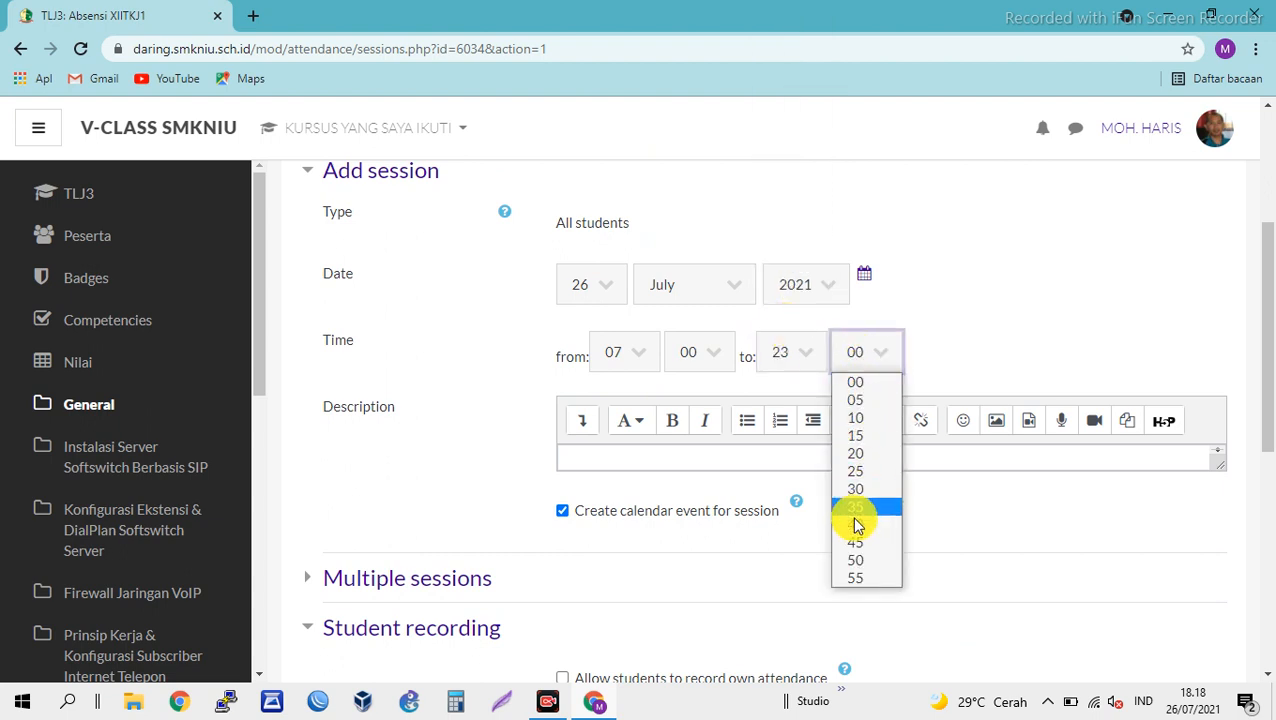
click(863, 578)
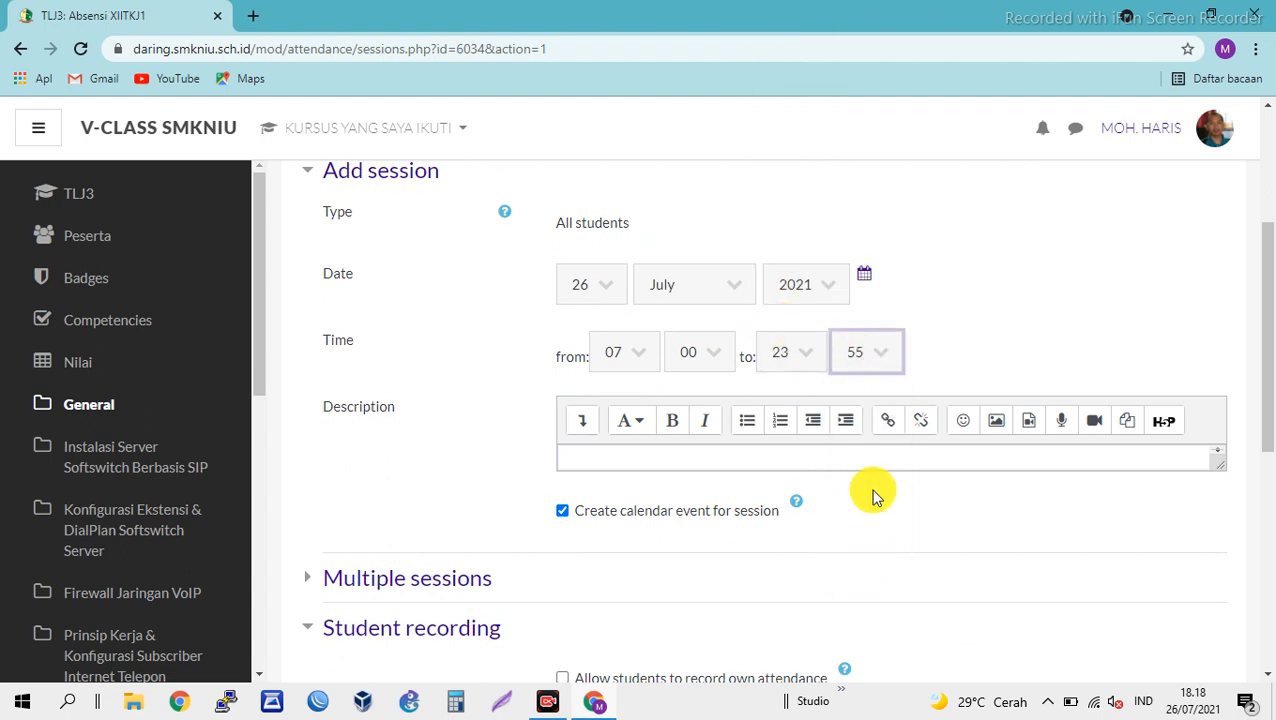
click(955, 357)
Step: Enable repeating of the session under Multiple sessions and set it to repeat on Senin
scroll(779, 533, down, 1)
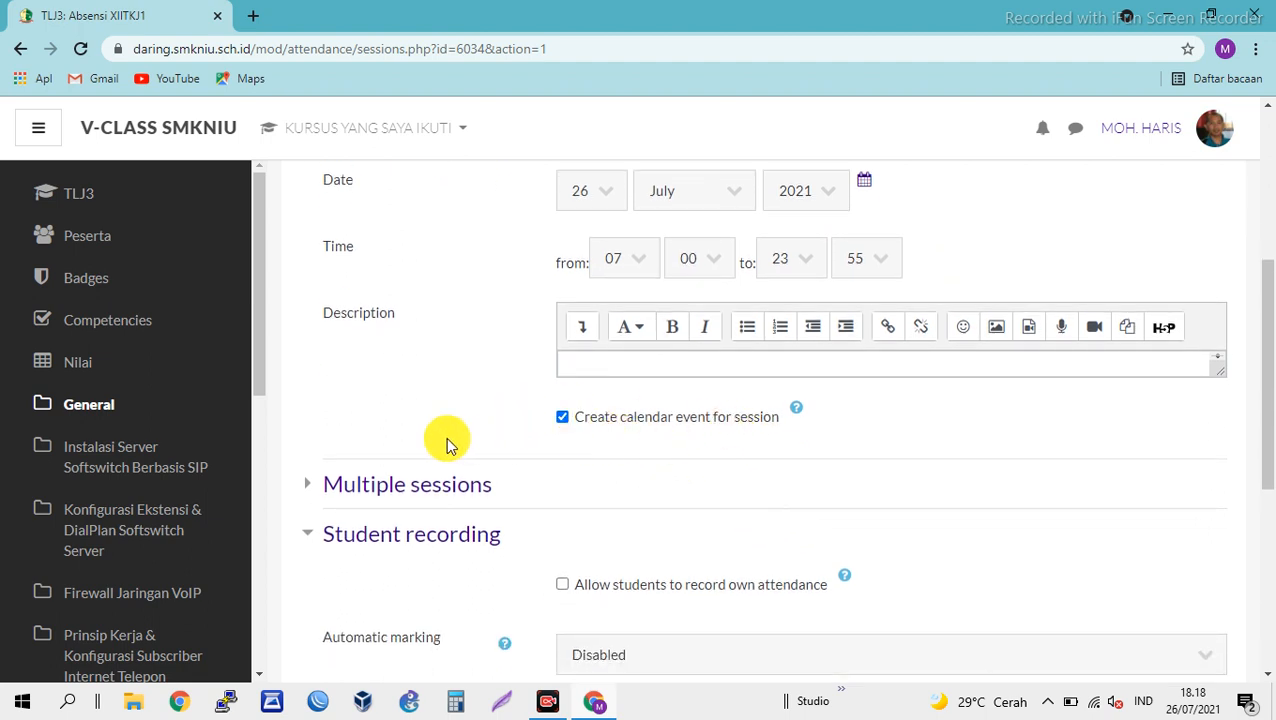
scroll(447, 437, down, 1)
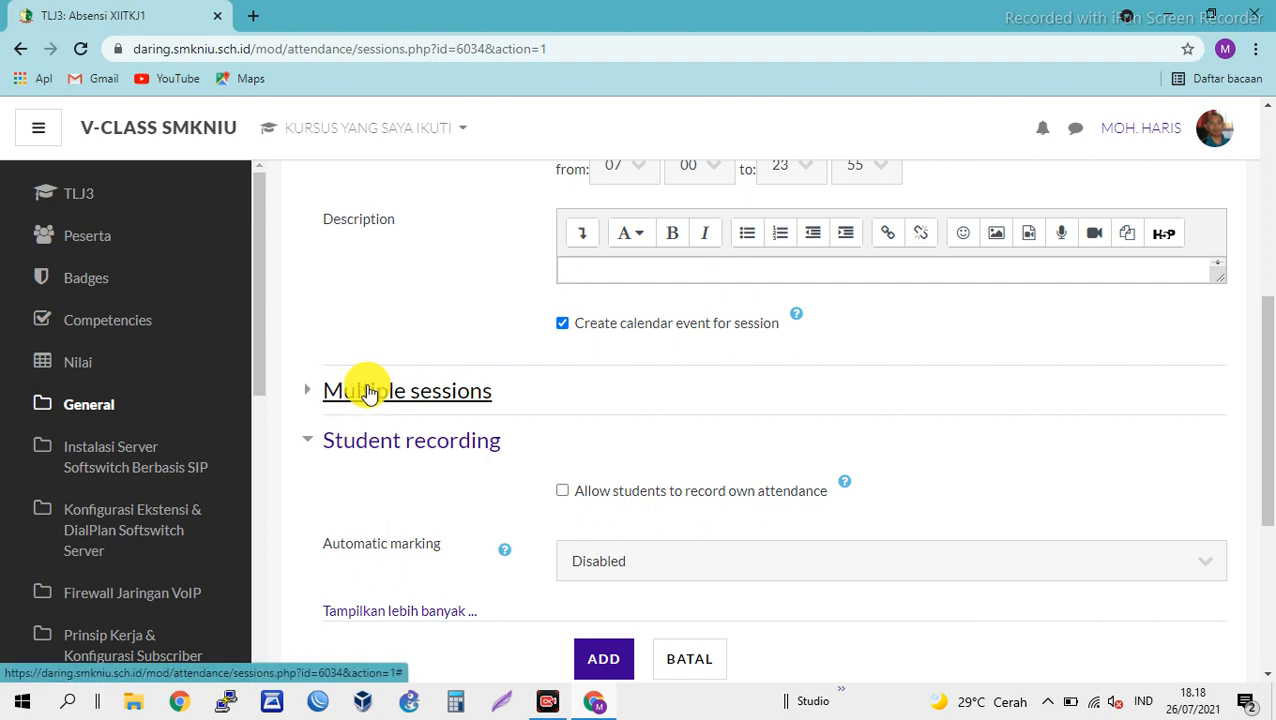
scroll(425, 312, up, 2)
scroll(425, 312, up, 1)
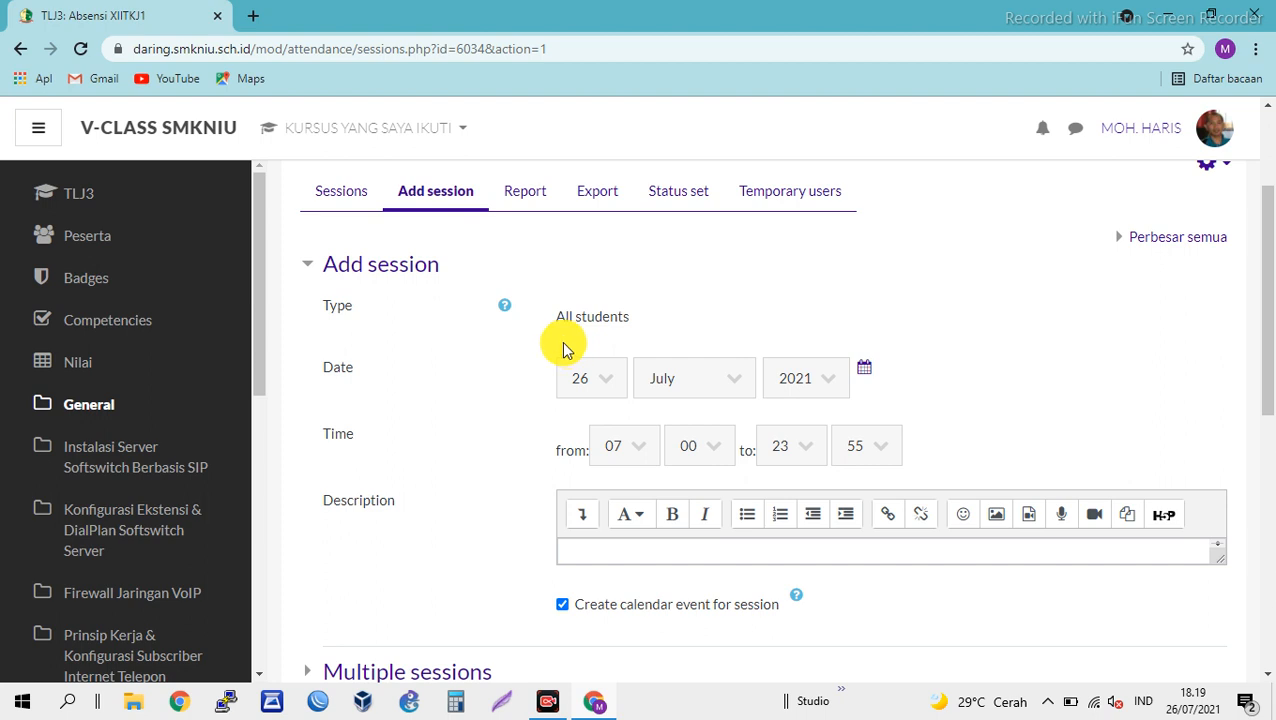
scroll(563, 349, down, 1)
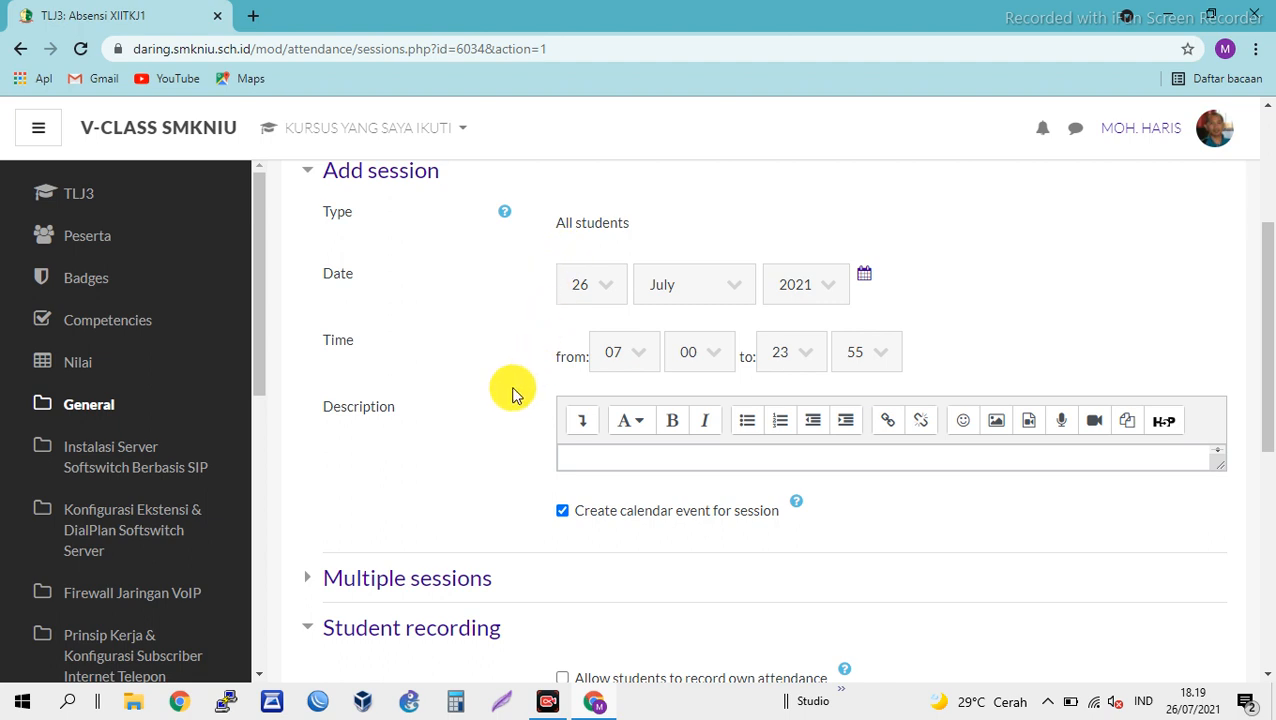
click(312, 578)
scroll(498, 490, down, 4)
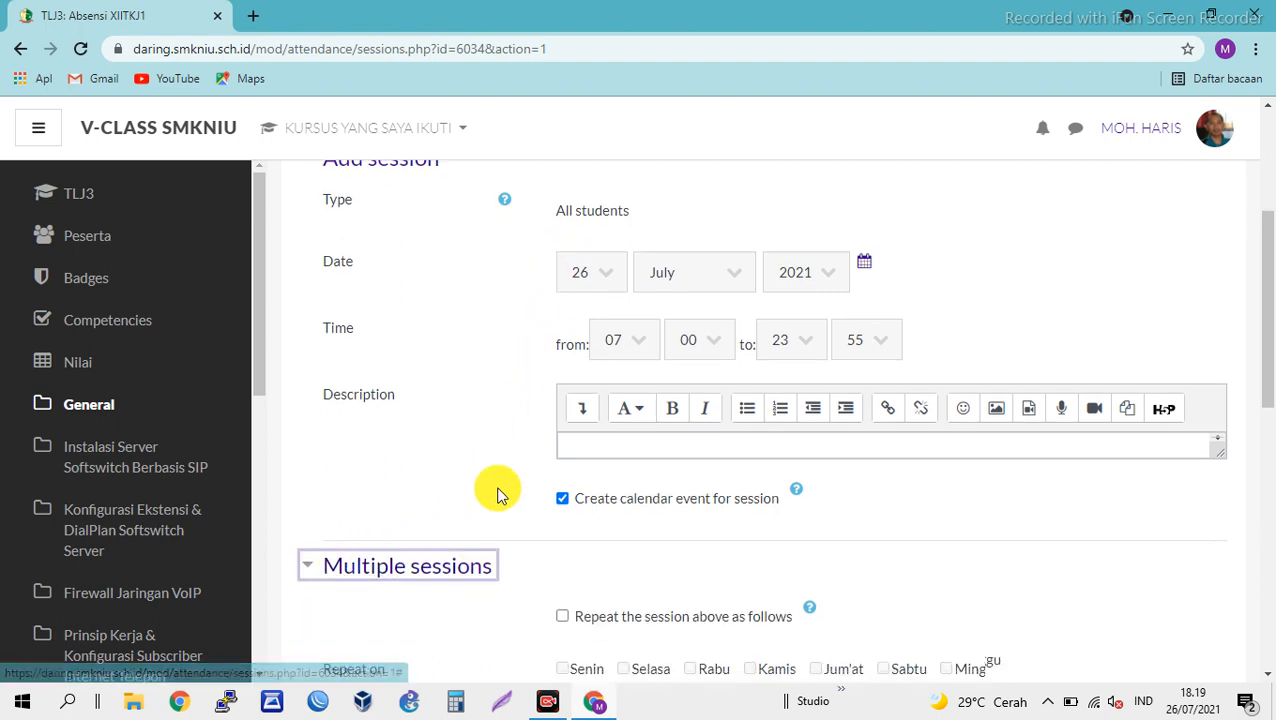
click(563, 256)
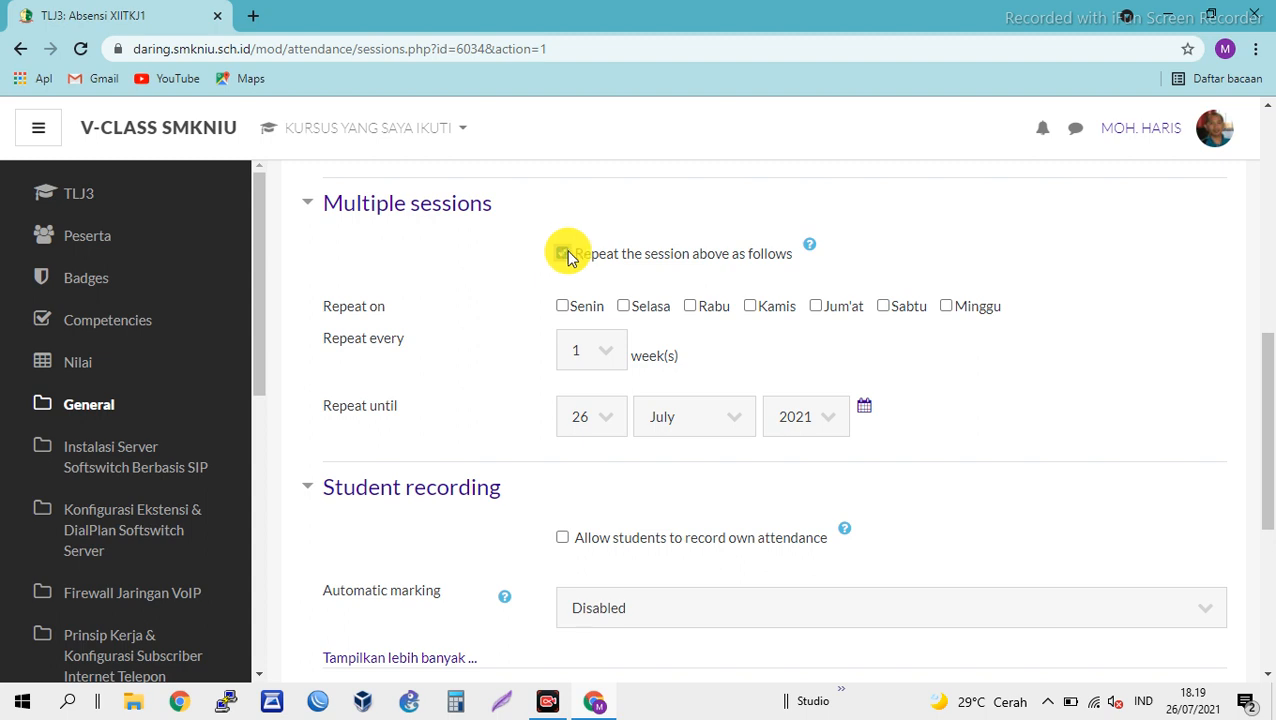
click(565, 255)
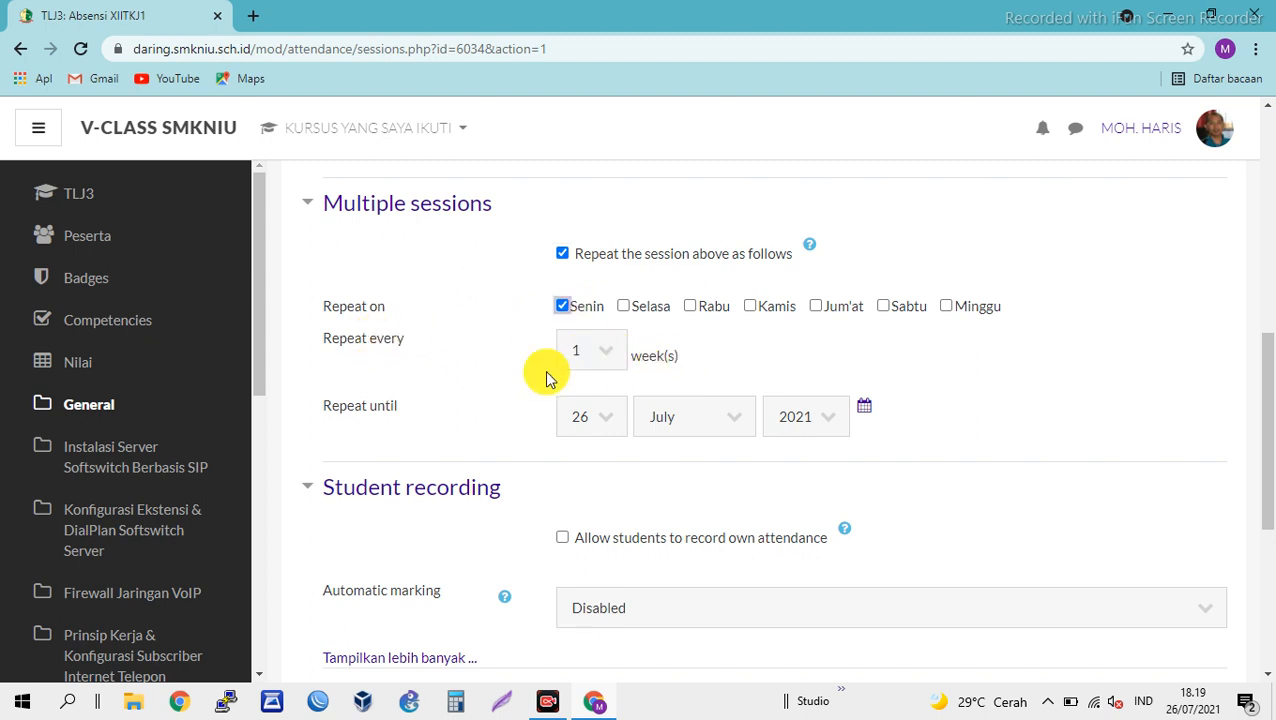
Step: Set the repeated session's end date (Repeat until) to 30 June 2022
click(606, 418)
scroll(617, 367, down, 2)
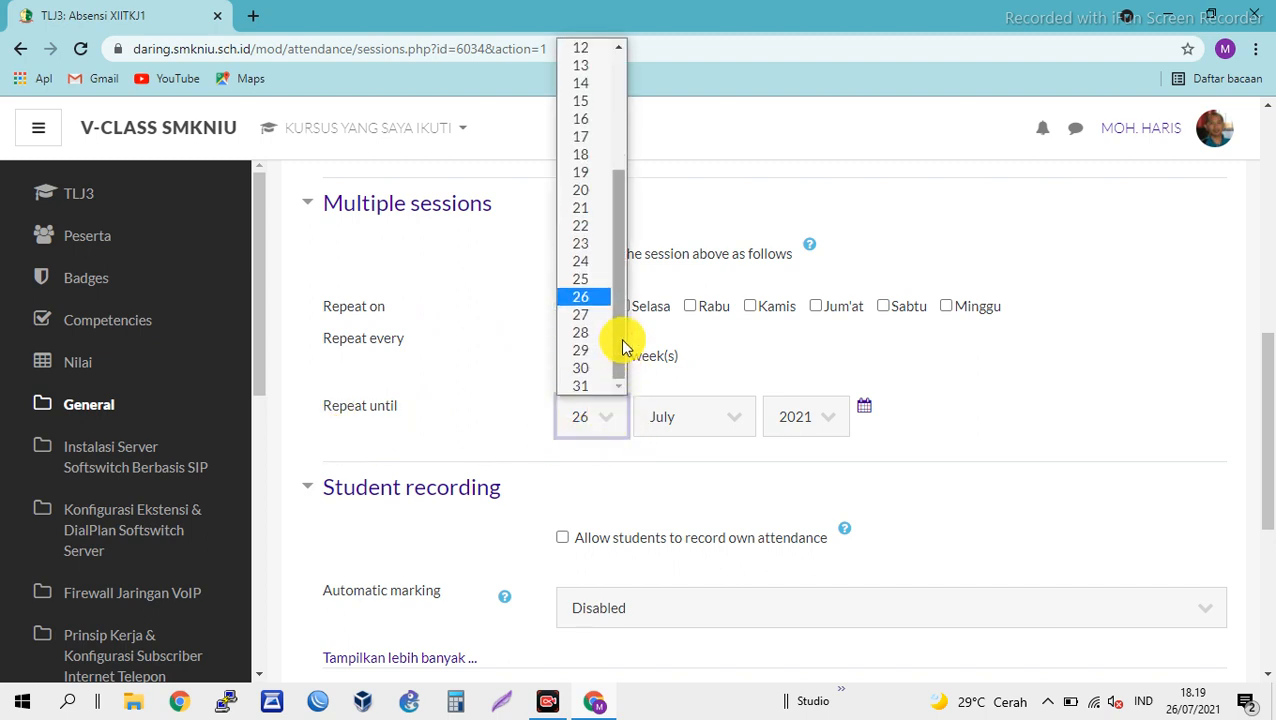
click(592, 364)
click(663, 416)
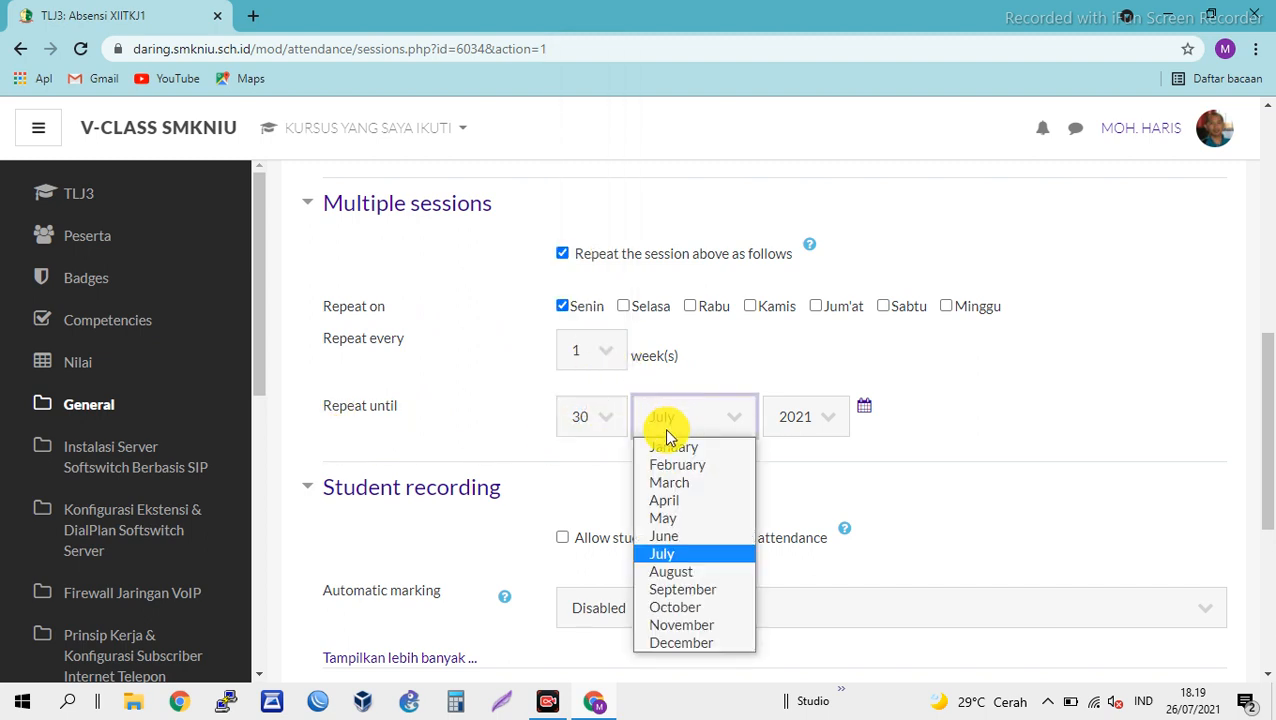
click(672, 535)
click(833, 425)
scroll(854, 390, down, 1)
click(815, 366)
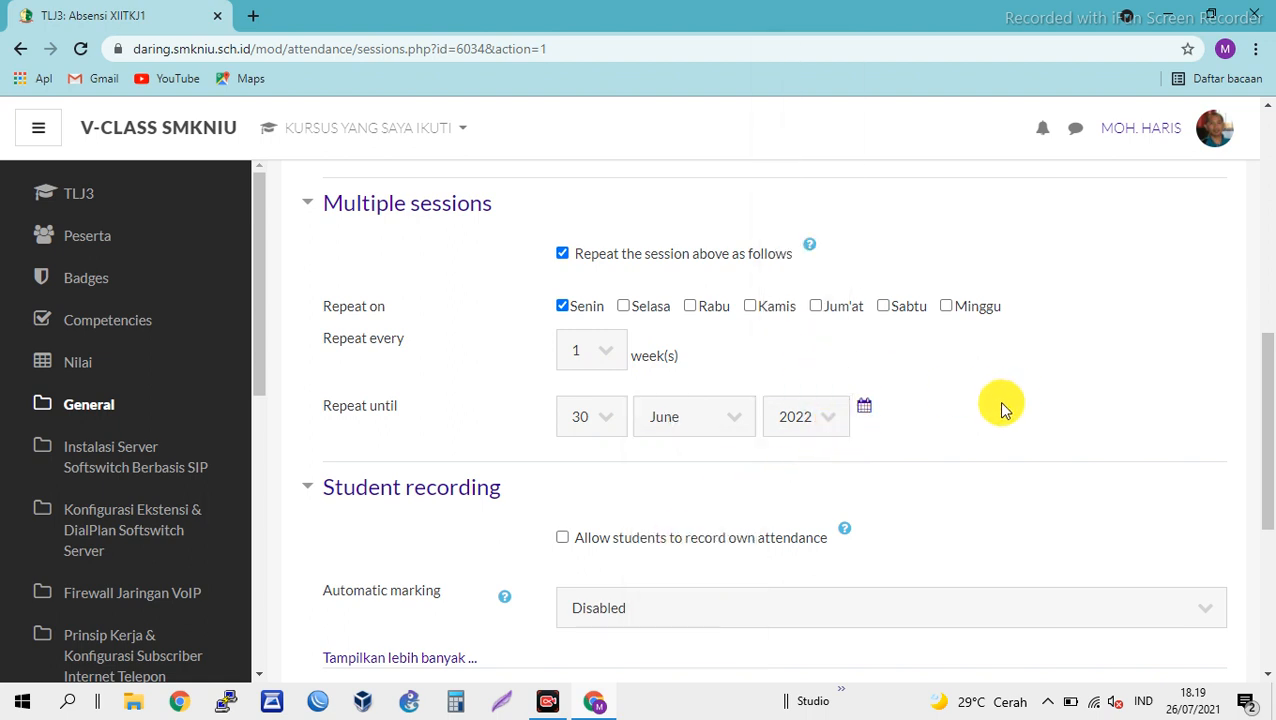
Step: Allow students to record their own attendance and set automatic marking to Yes
scroll(1003, 407, down, 1)
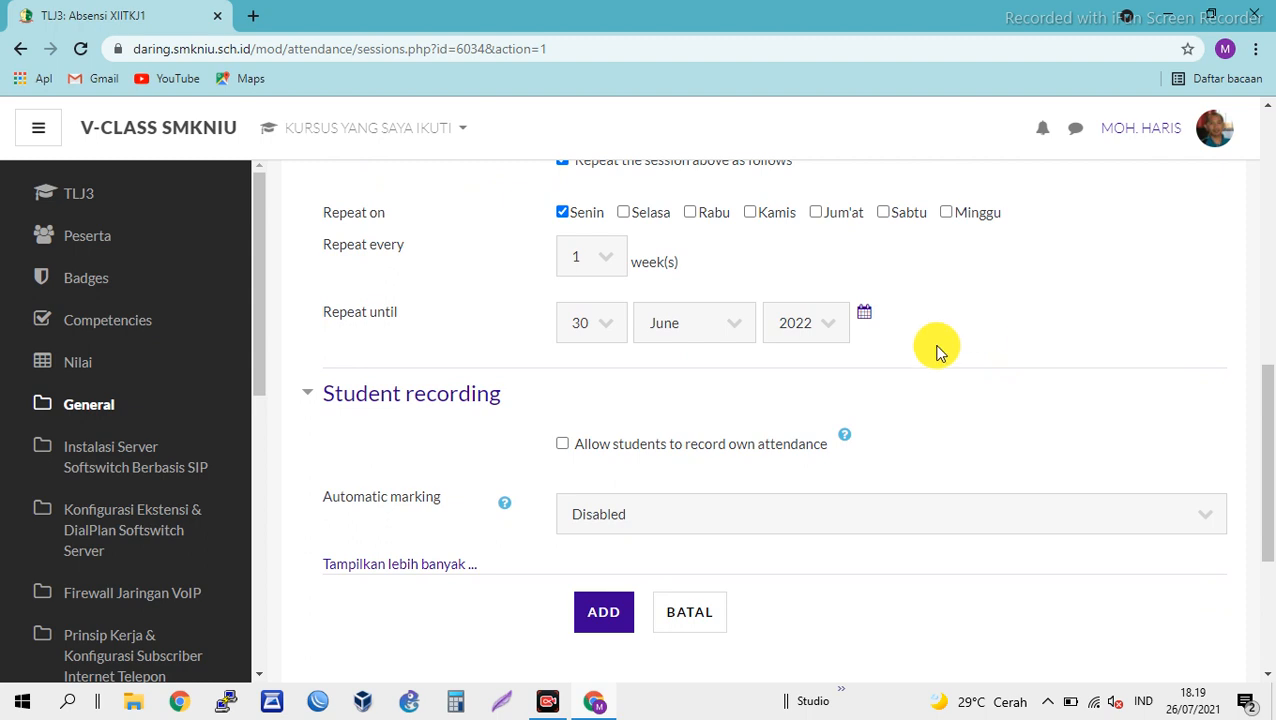
click(563, 444)
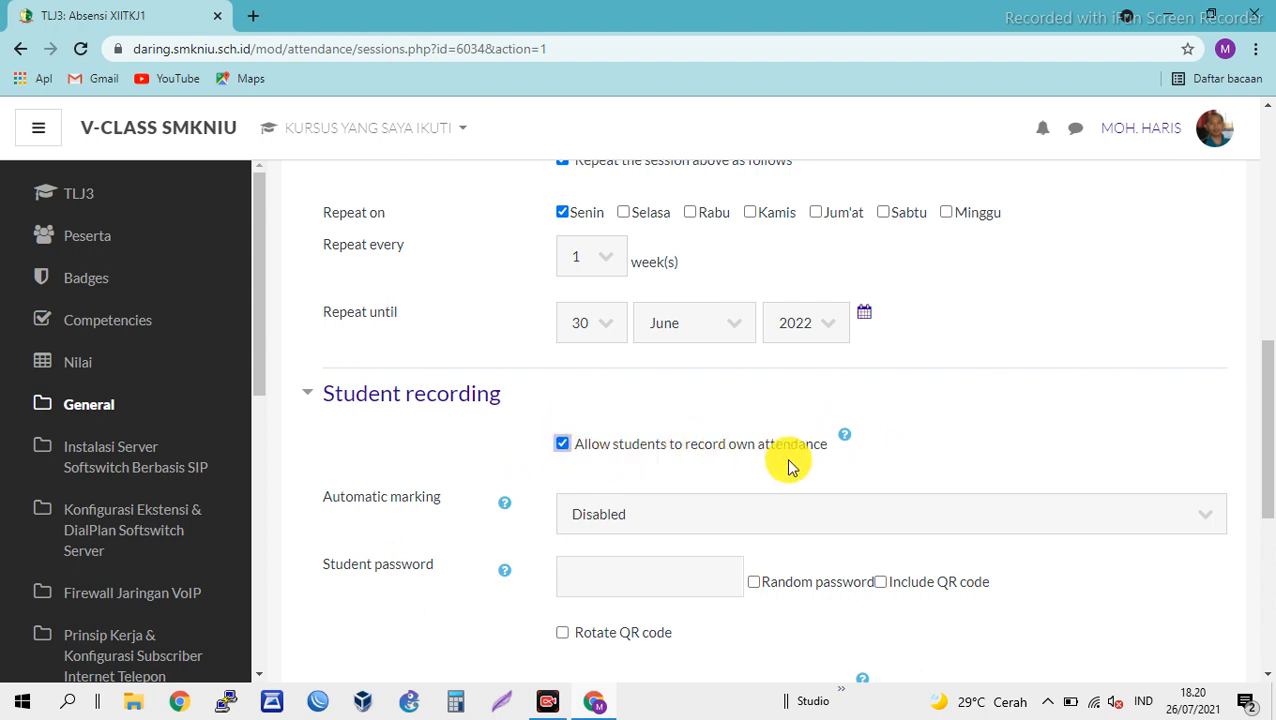
scroll(655, 498, down, 1)
click(657, 425)
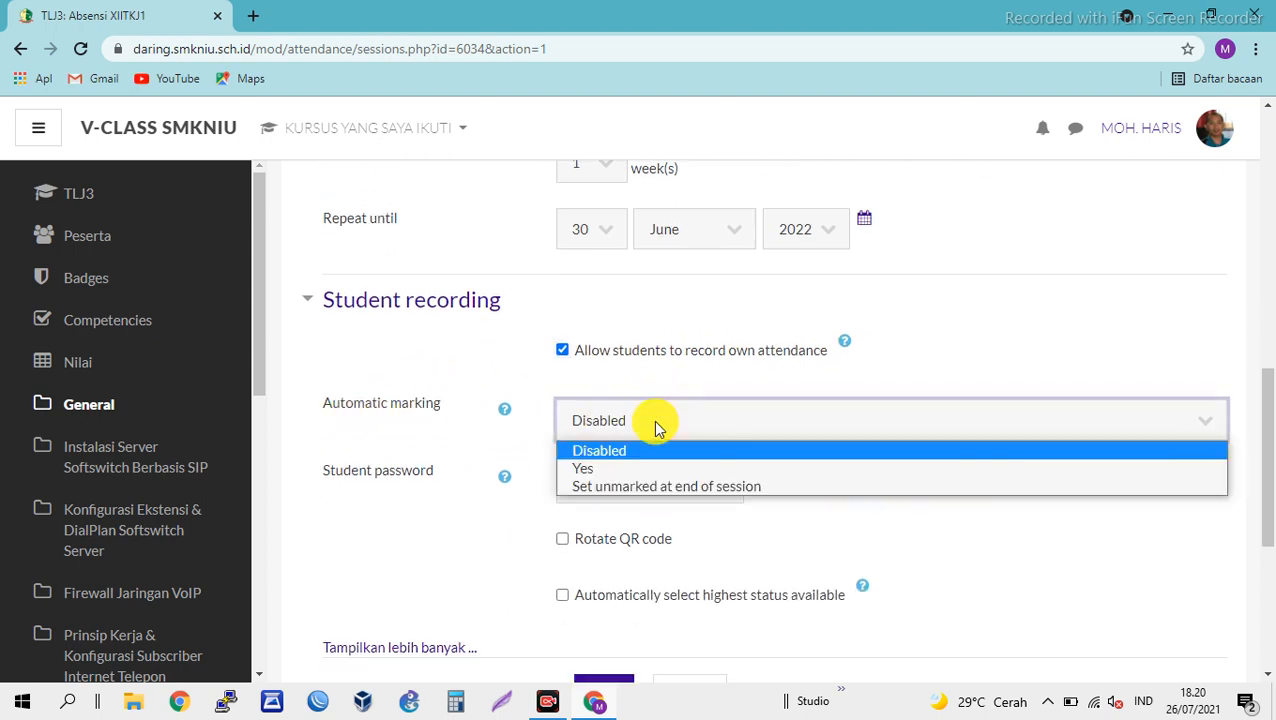
click(599, 470)
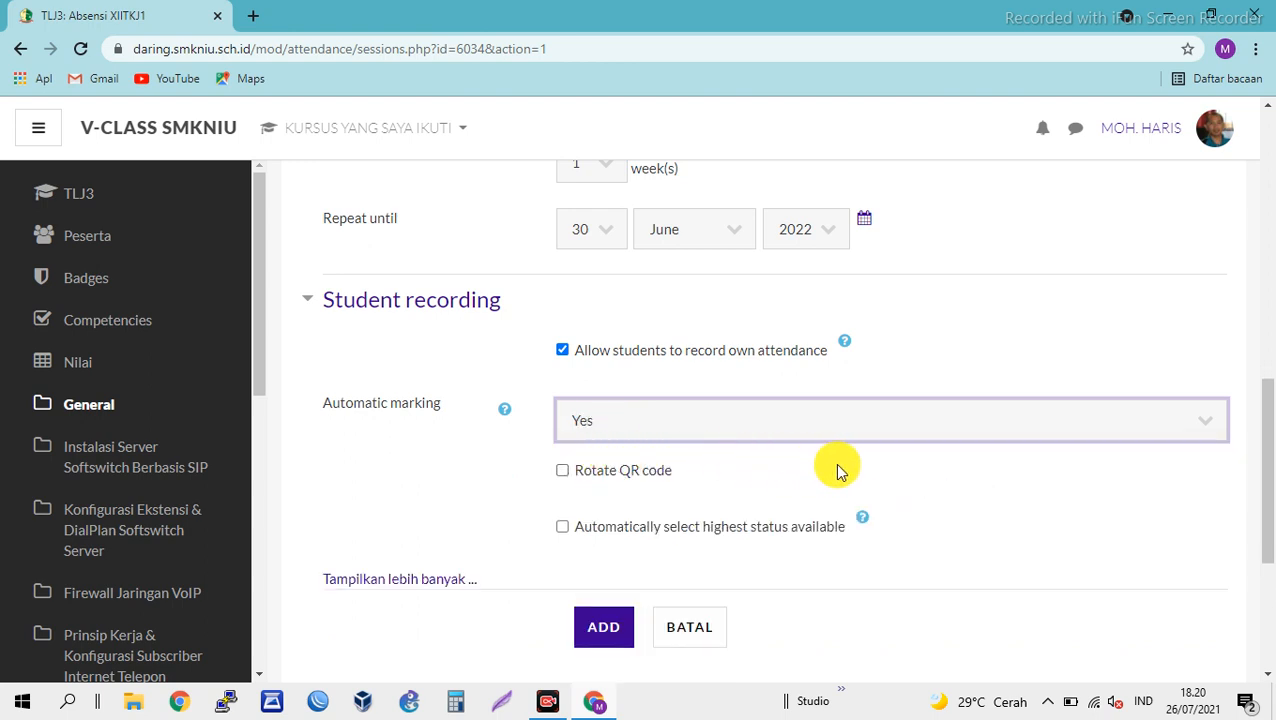
Step: Review the session settings and add the repeating attendance sessions
scroll(632, 407, down, 1)
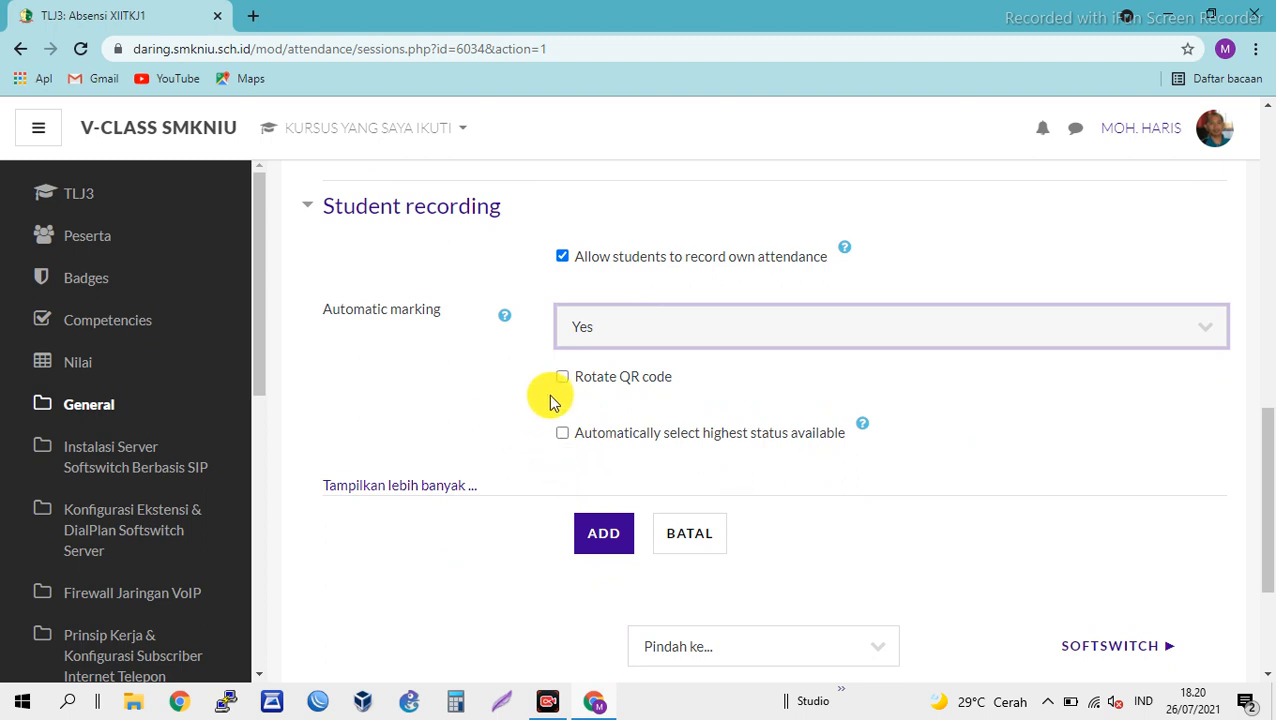
click(584, 536)
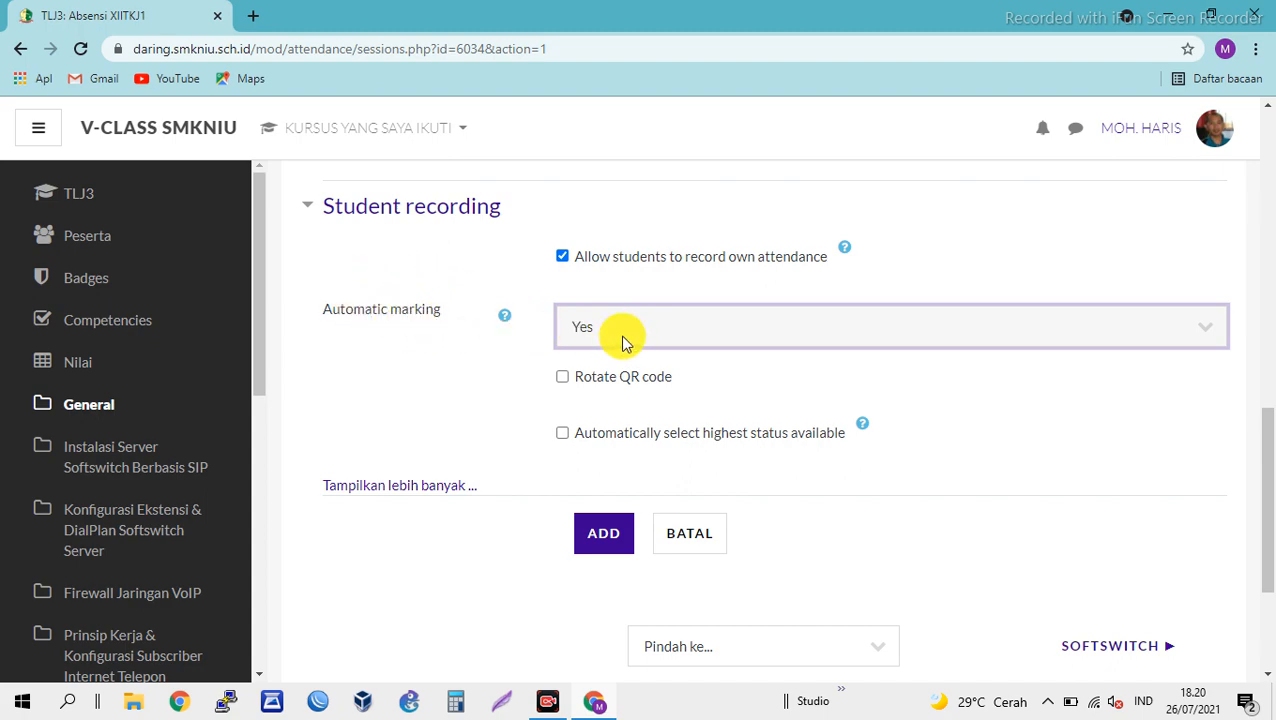
scroll(712, 347, up, 3)
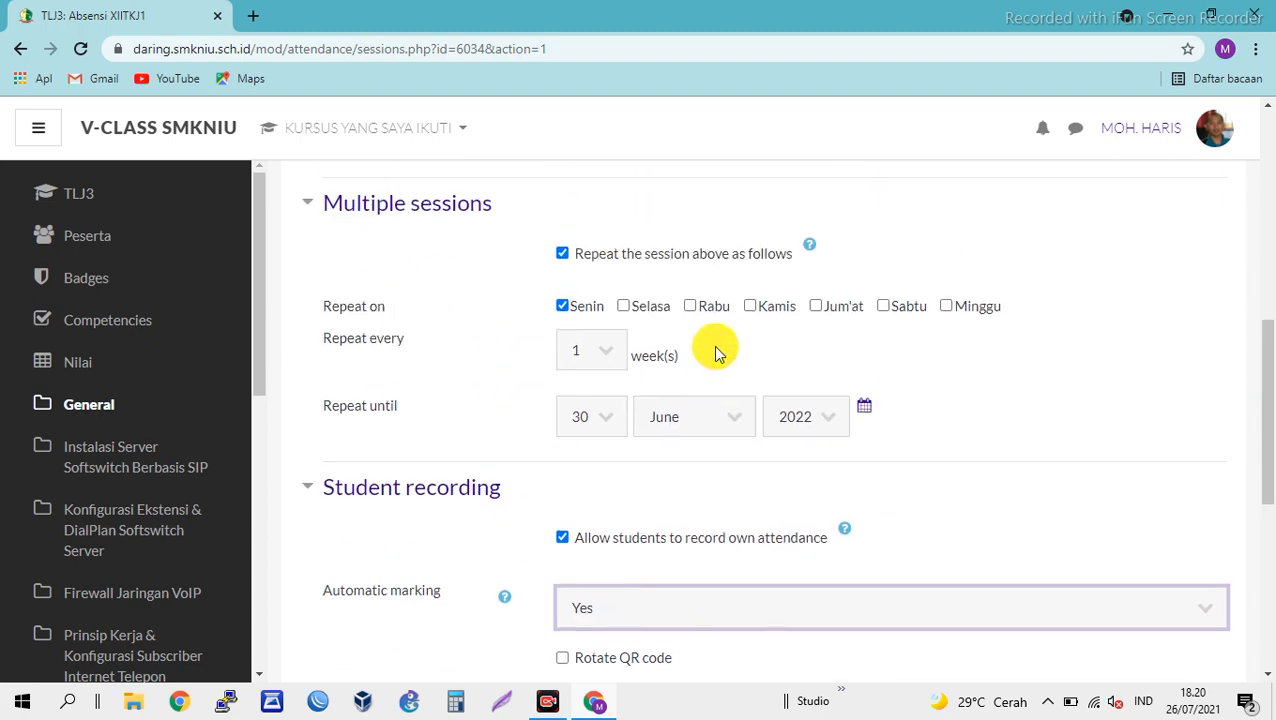
scroll(722, 348, up, 6)
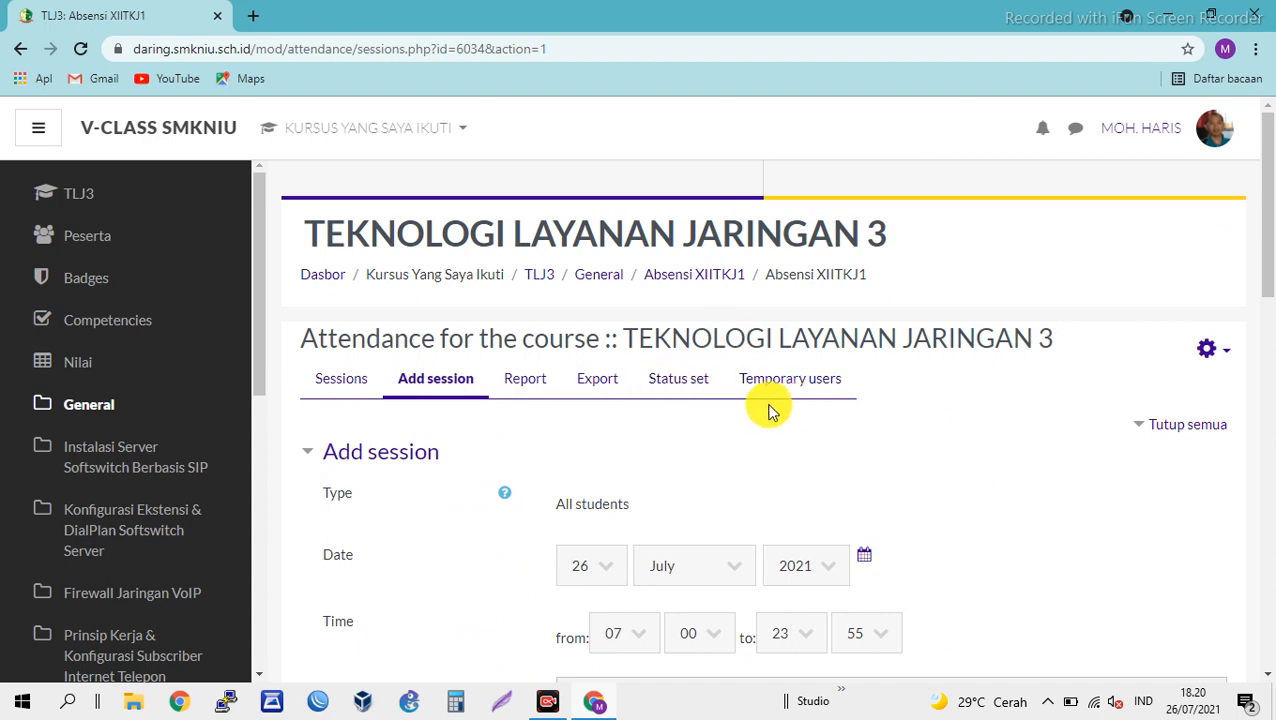
scroll(750, 405, down, 12)
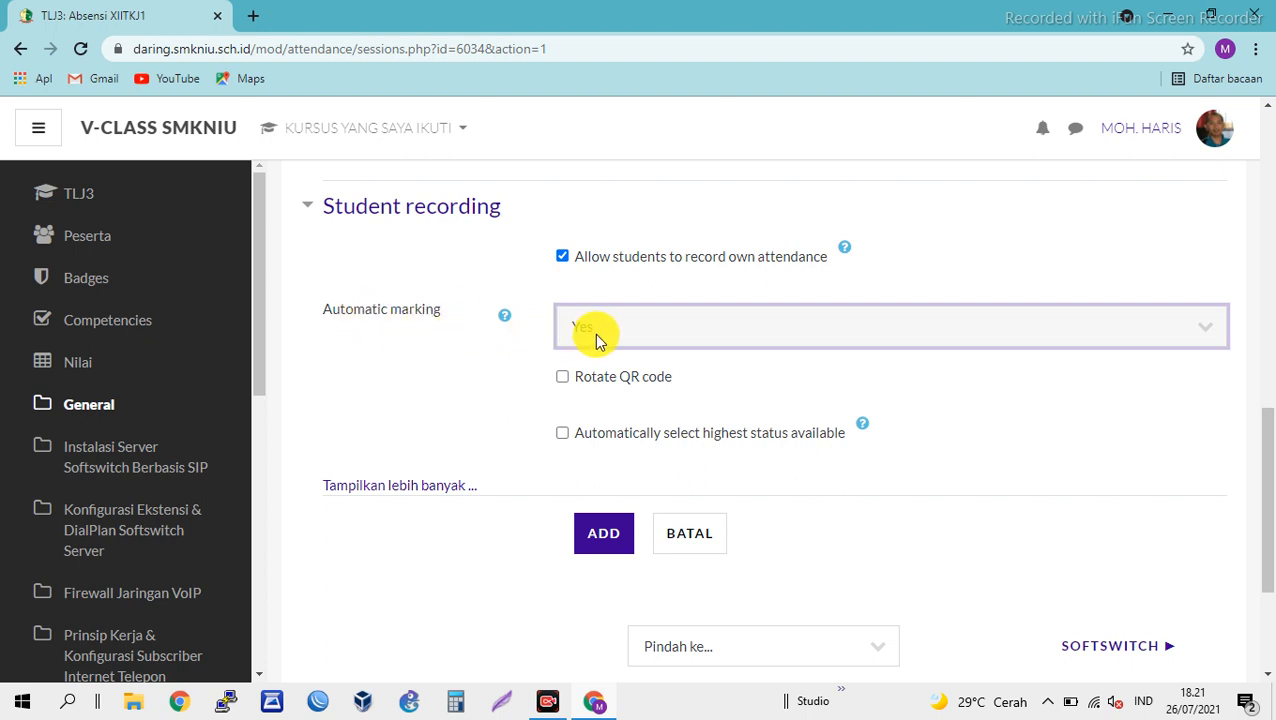
click(607, 515)
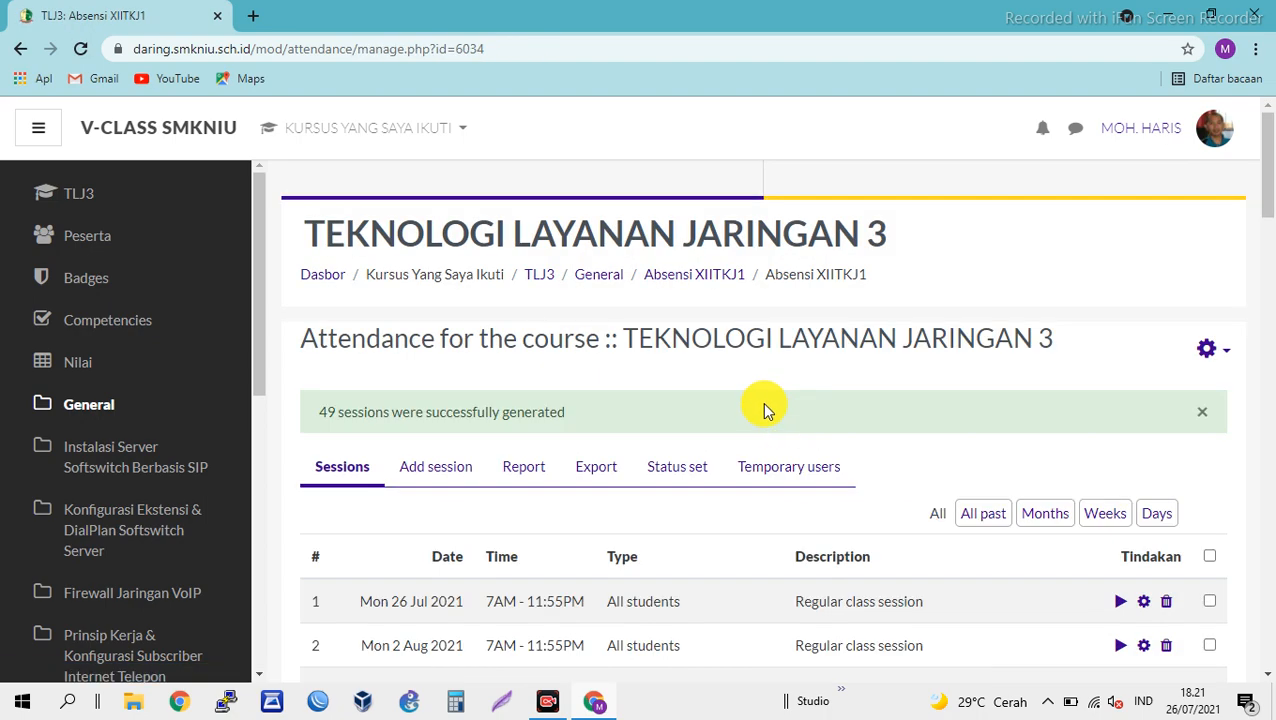
scroll(762, 404, down, 3)
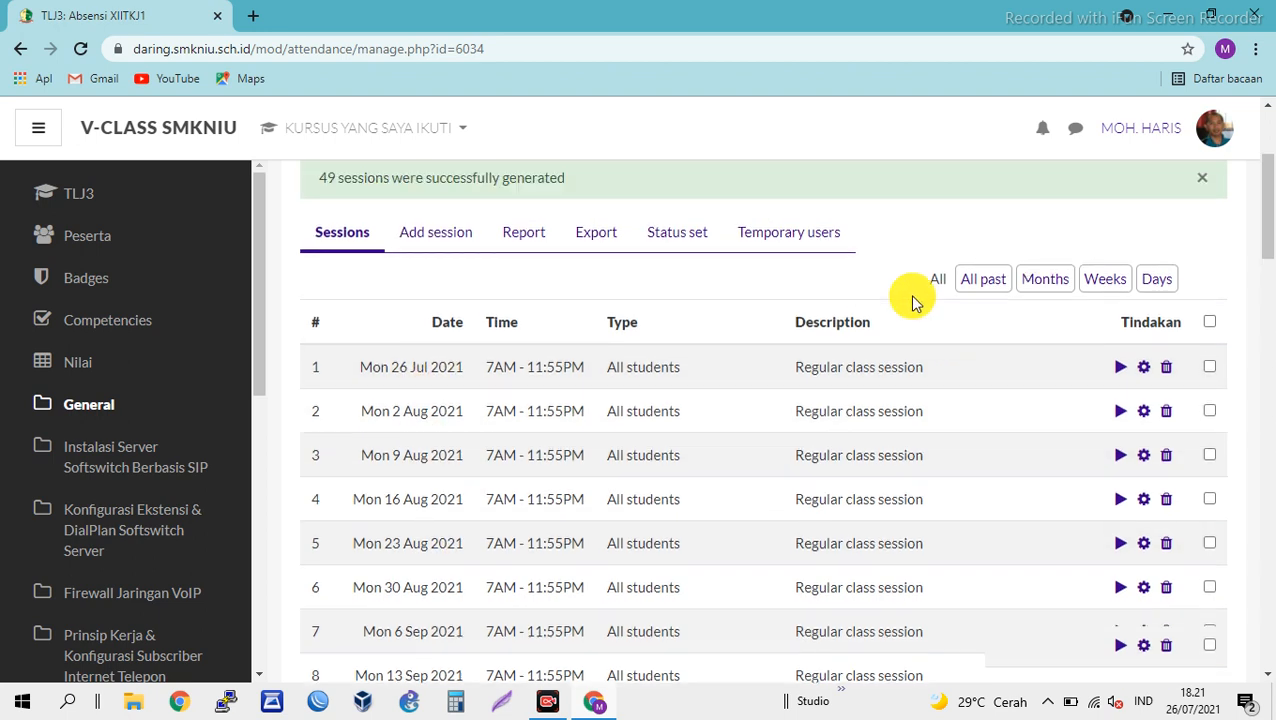
Step: Open the attendance activity's status set settings and check which status sets can be chosen
scroll(914, 304, up, 1)
click(686, 283)
scroll(840, 365, down, 3)
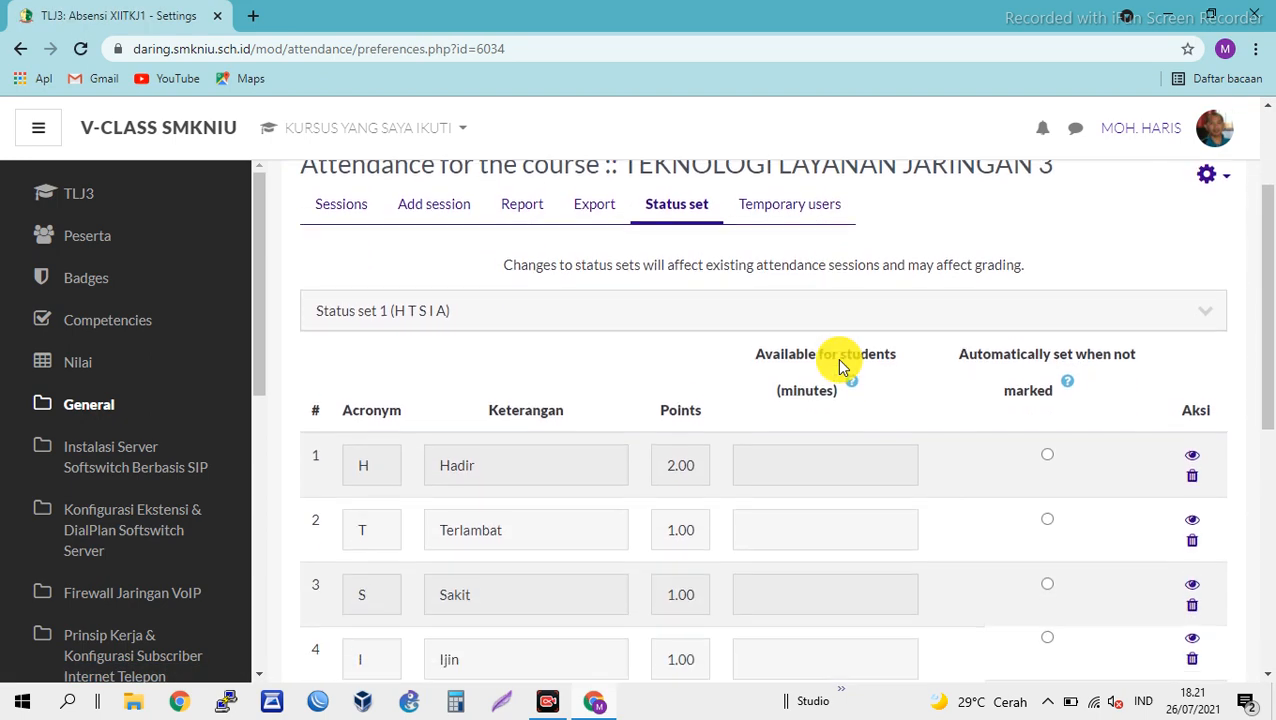
scroll(838, 366, down, 2)
scroll(838, 360, up, 4)
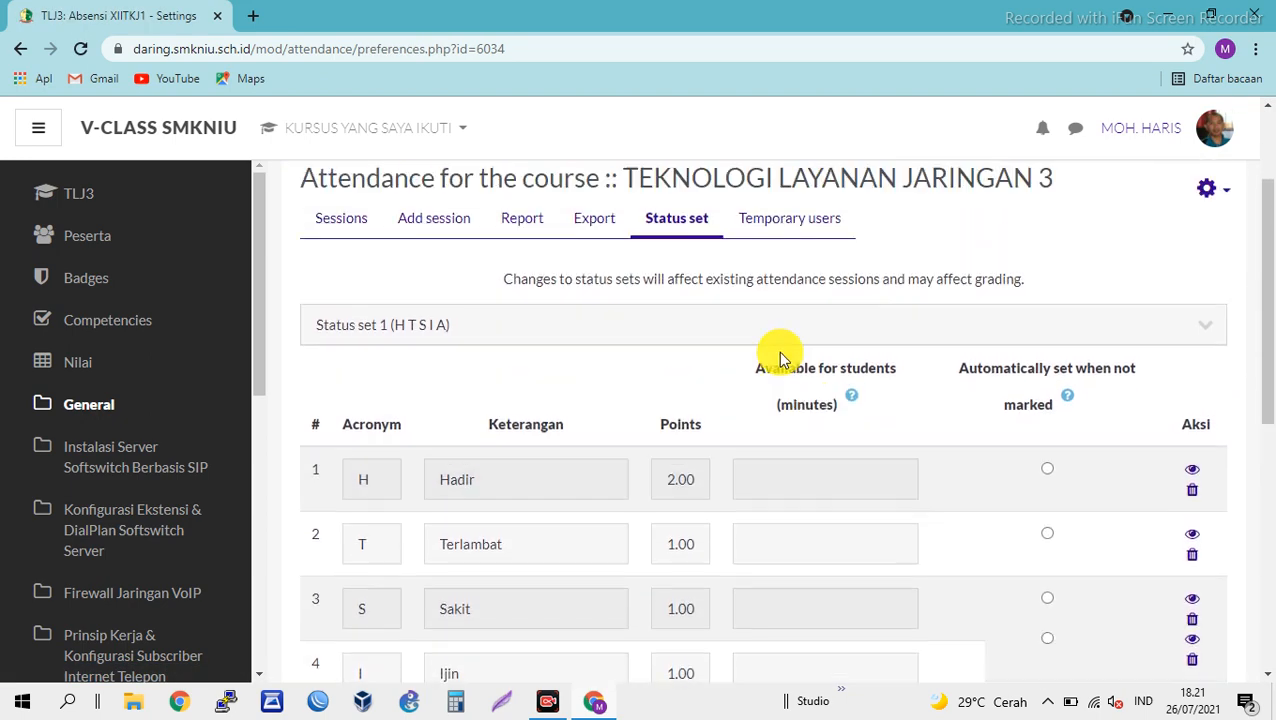
click(455, 392)
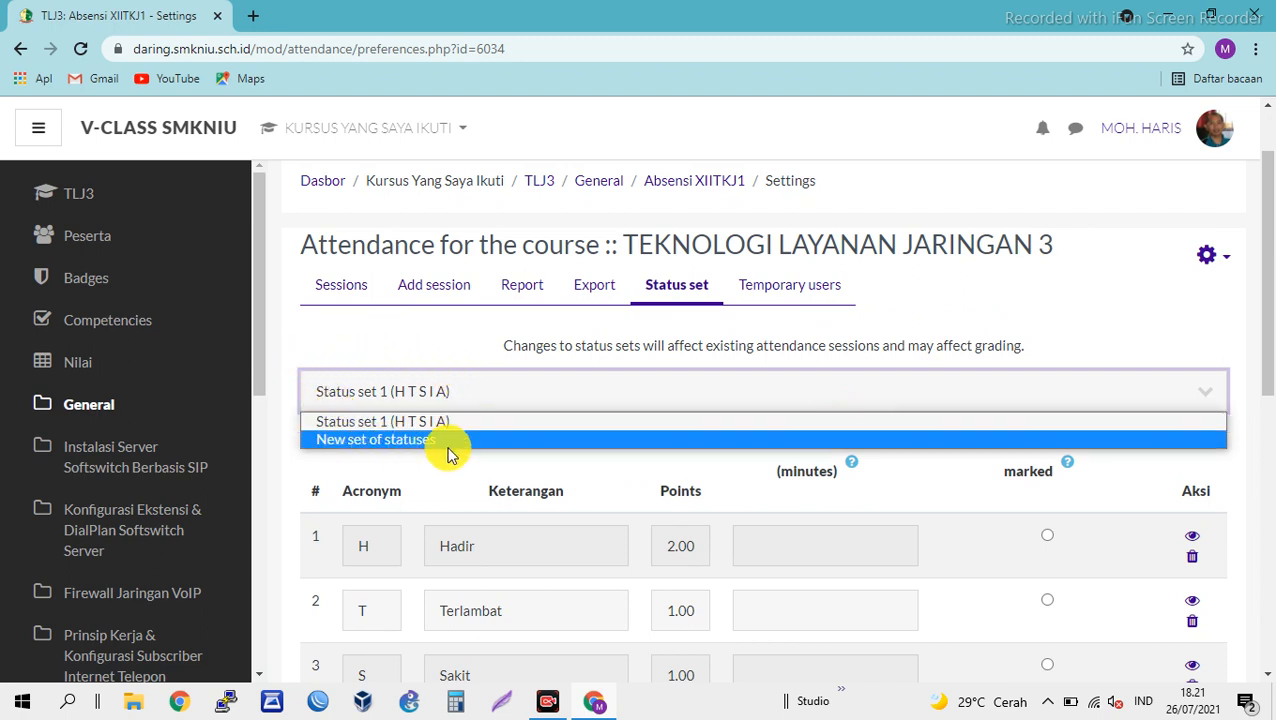
click(428, 385)
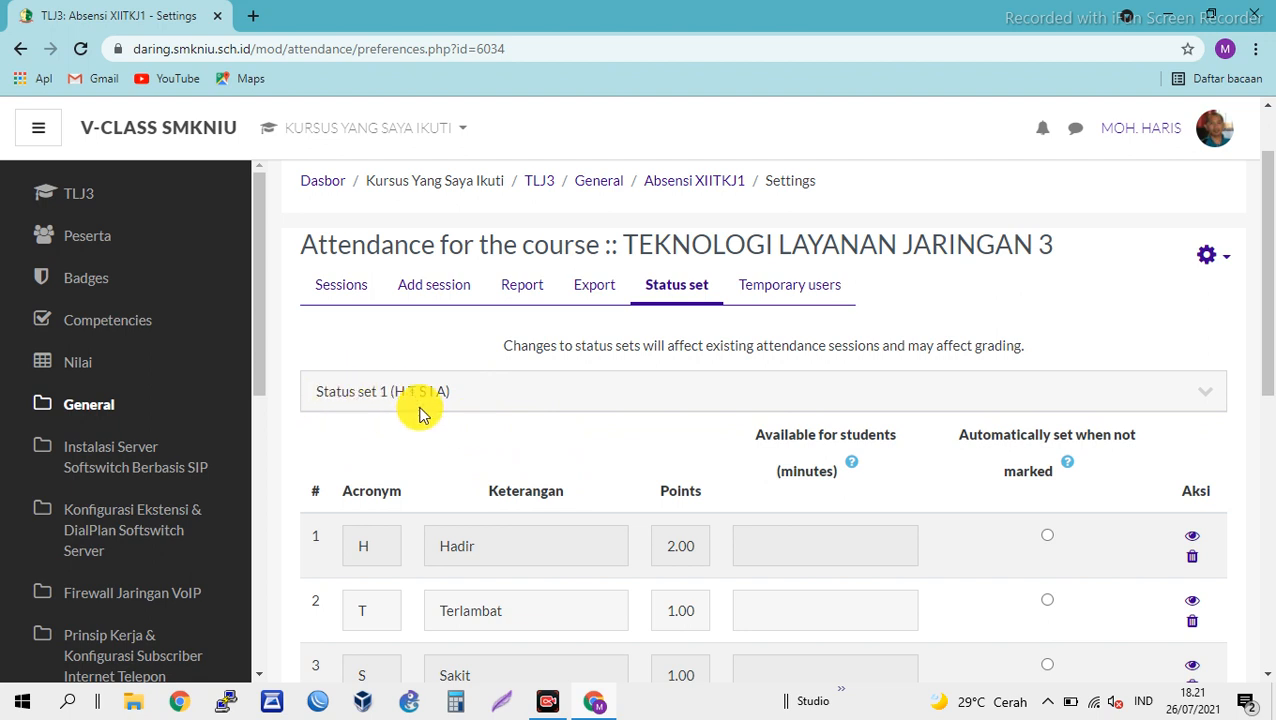
Step: Make Alfa the status that is set automatically when attendance is not marked, and update the status set
scroll(527, 470, down, 1)
scroll(383, 445, down, 1)
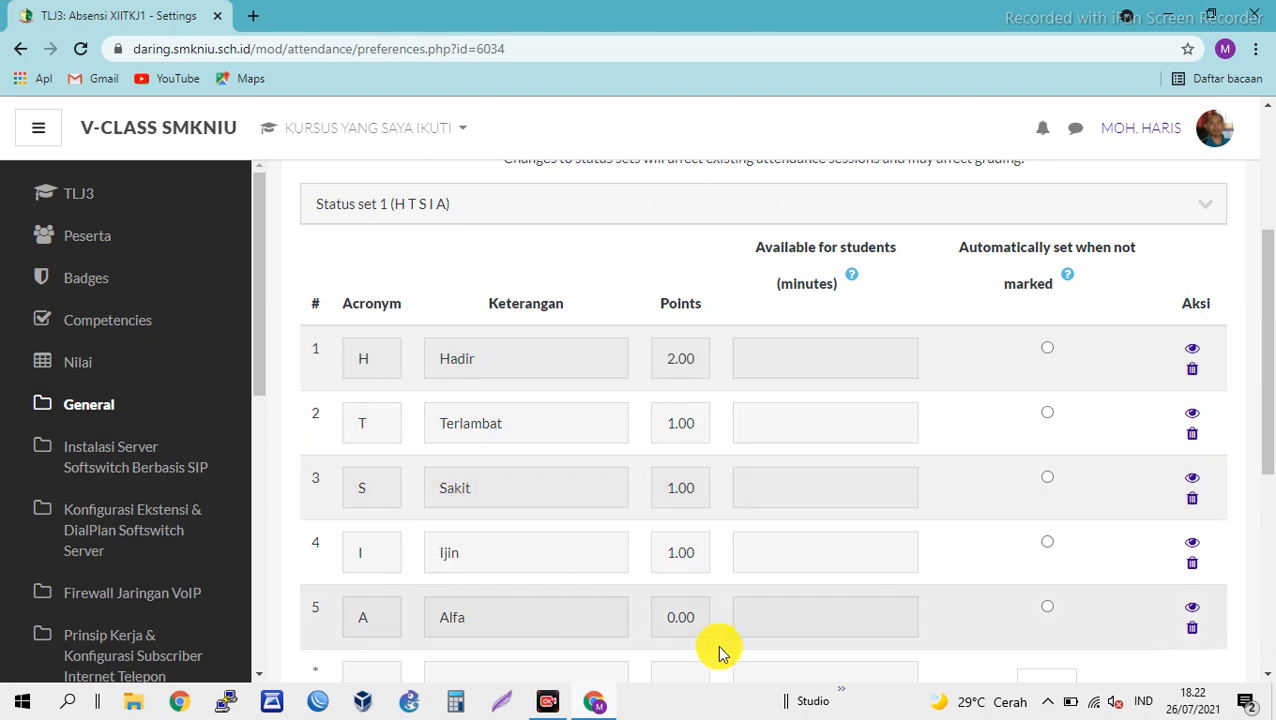
scroll(725, 630, down, 1)
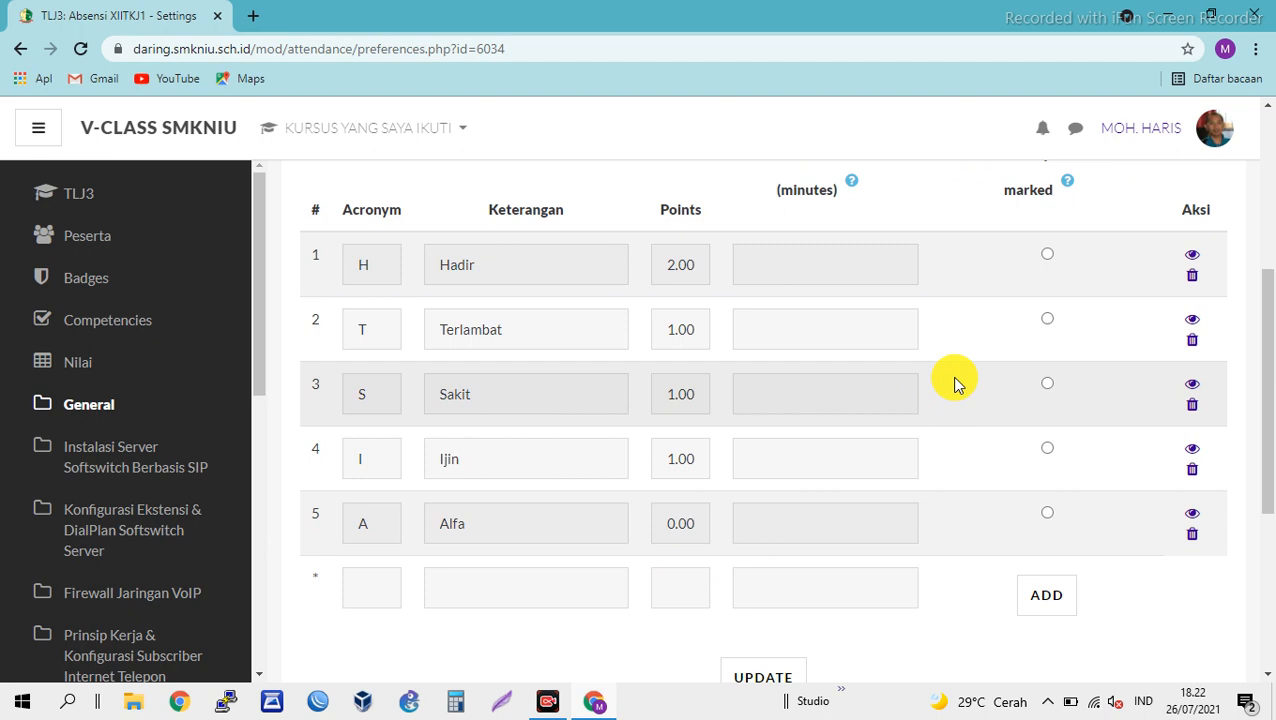
scroll(990, 275, up, 1)
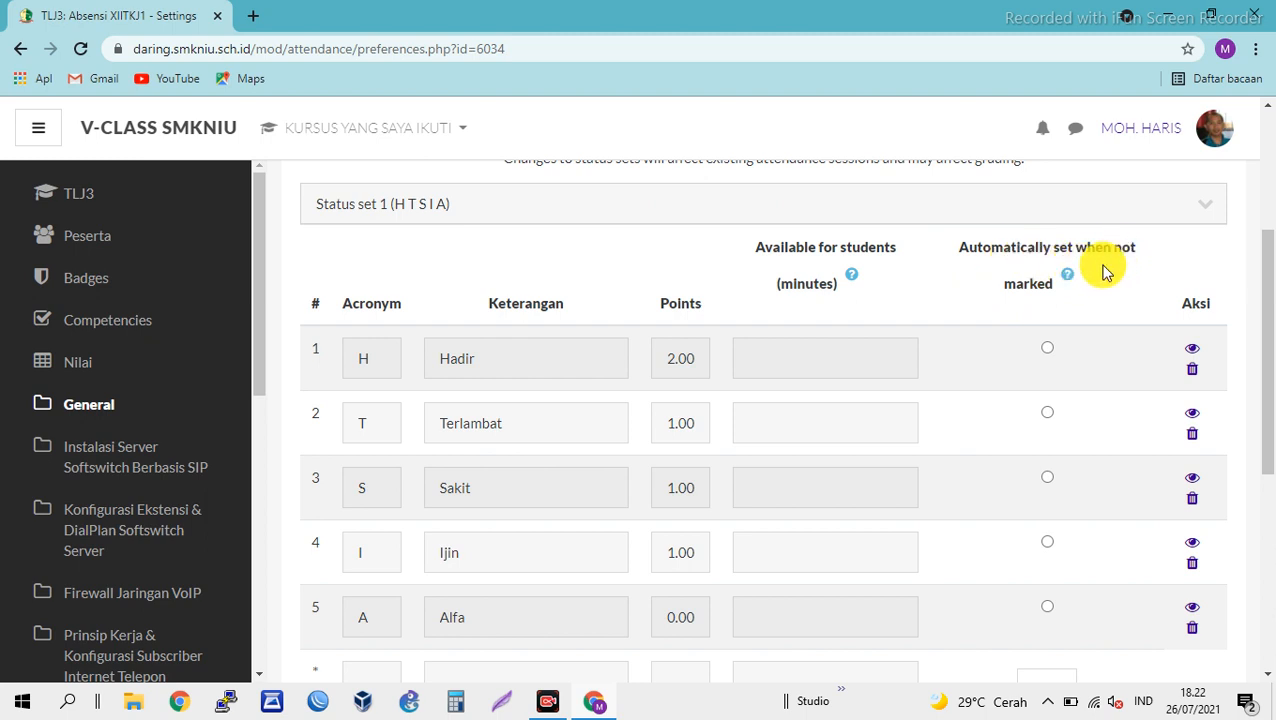
scroll(1070, 340, down, 1)
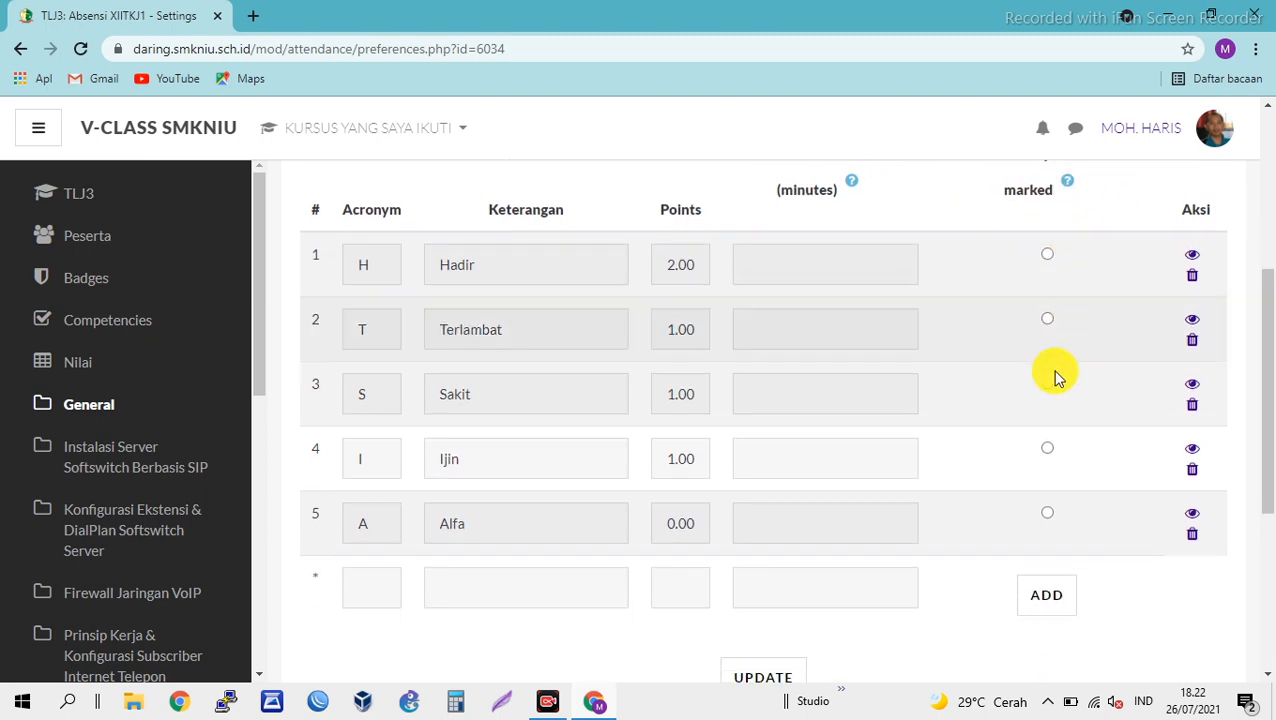
click(1047, 515)
scroll(948, 567, down, 1)
click(757, 585)
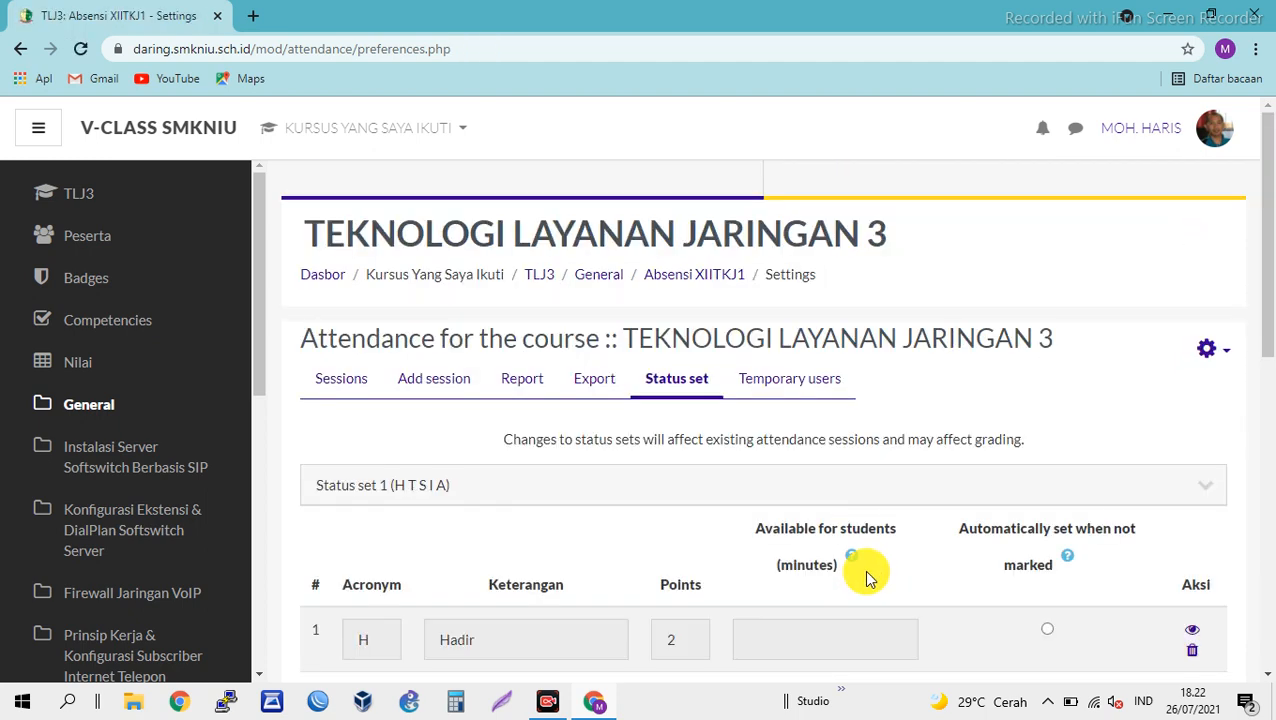
scroll(1004, 385, down, 2)
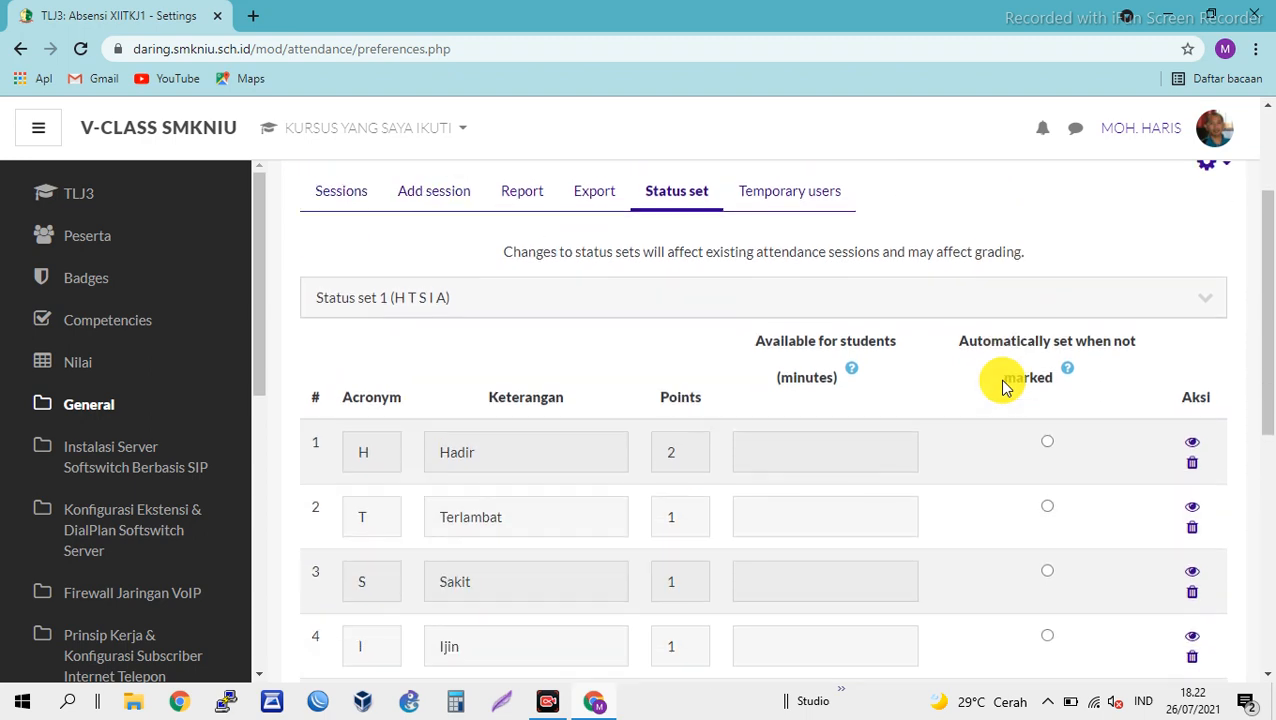
scroll(1004, 385, down, 1)
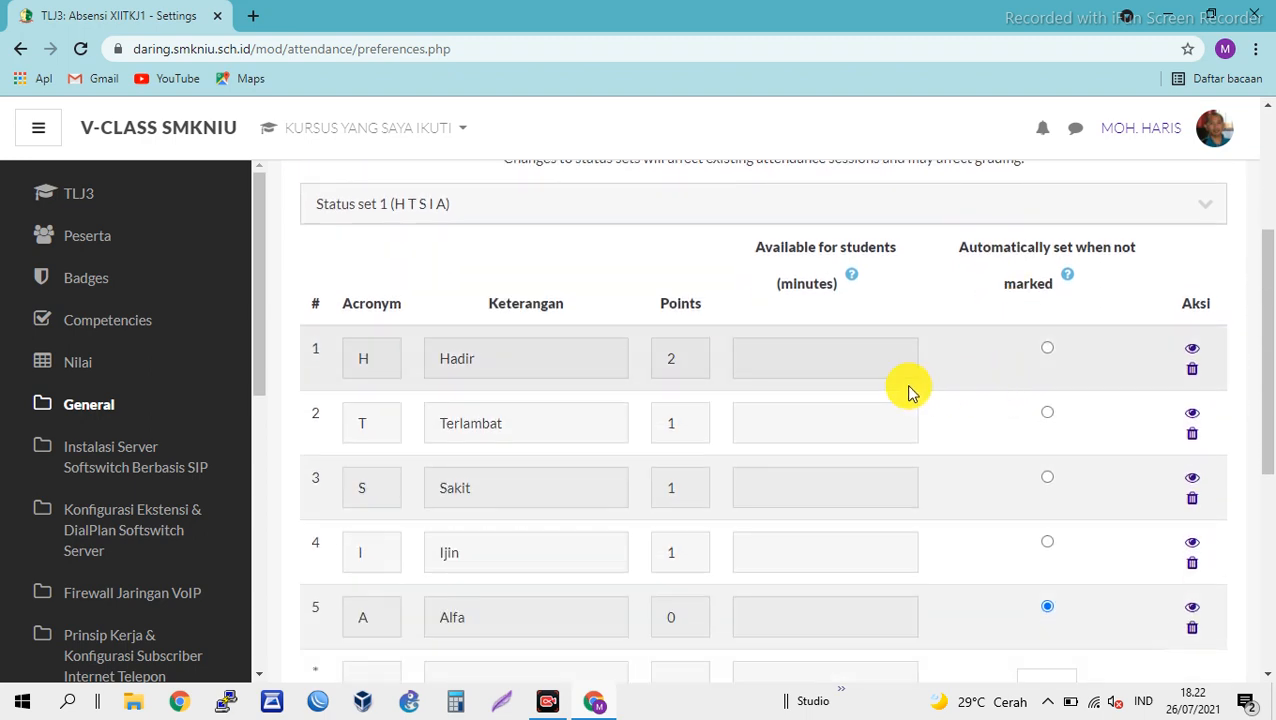
scroll(926, 384, down, 3)
scroll(850, 450, up, 1)
scroll(790, 480, up, 5)
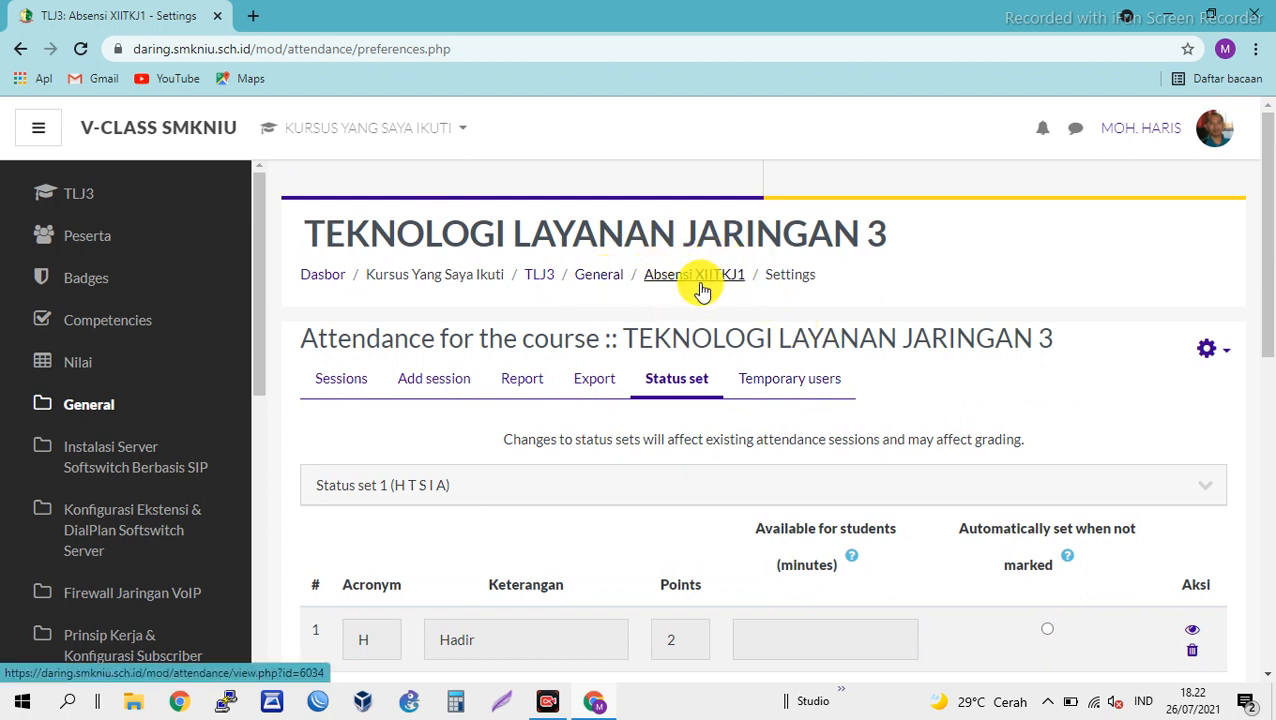
Step: Return to the course's General section, check the Absensi XIITKJ1 activity and turn editing mode off
click(603, 275)
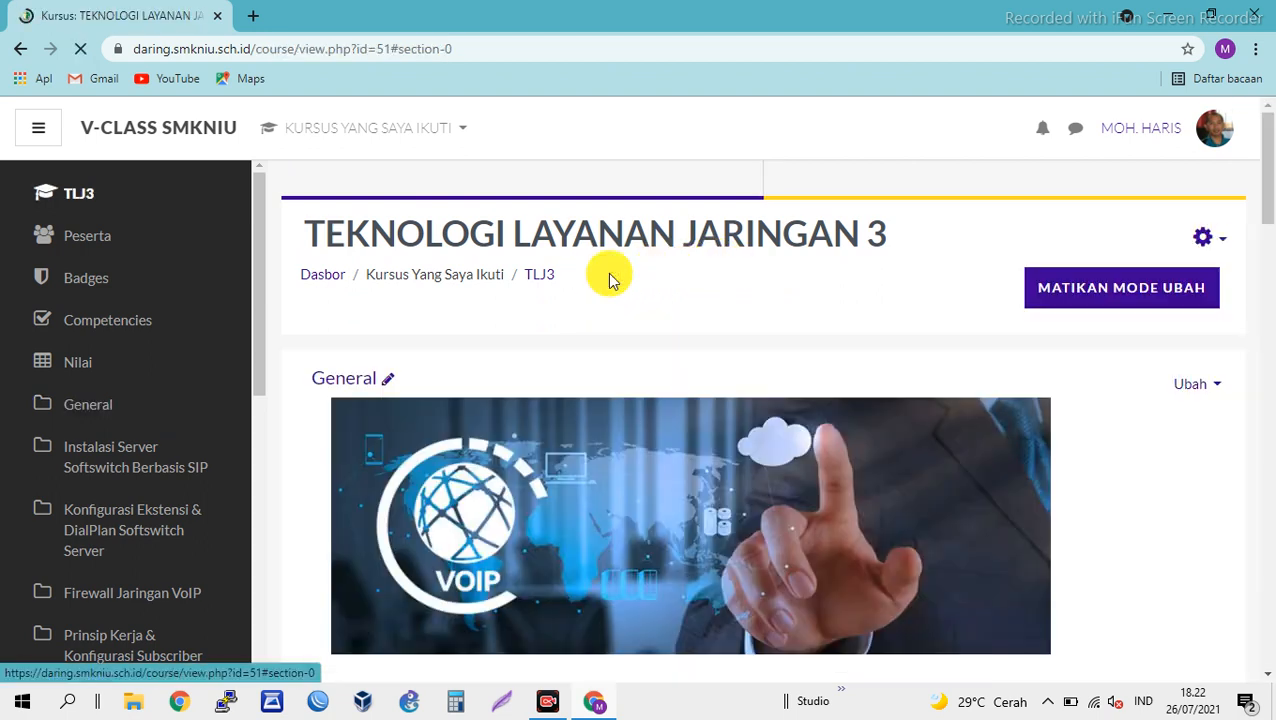
scroll(824, 382, down, 6)
scroll(817, 387, up, 3)
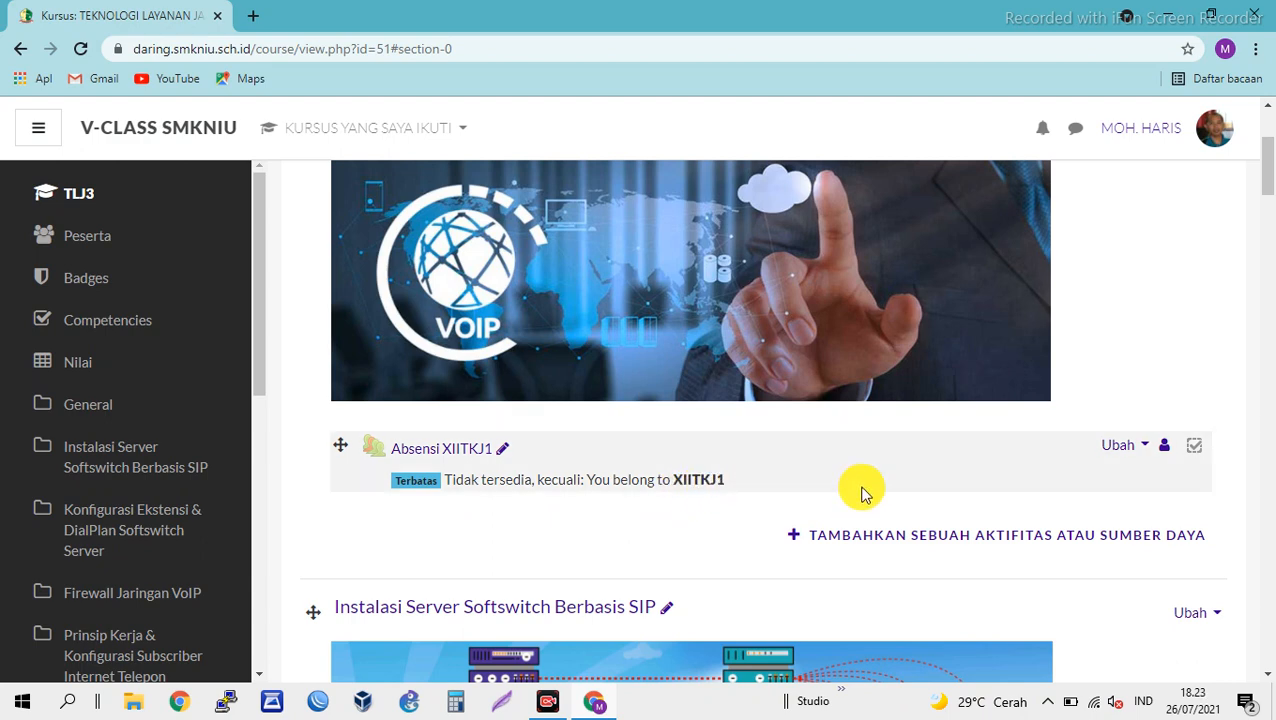
scroll(862, 490, up, 3)
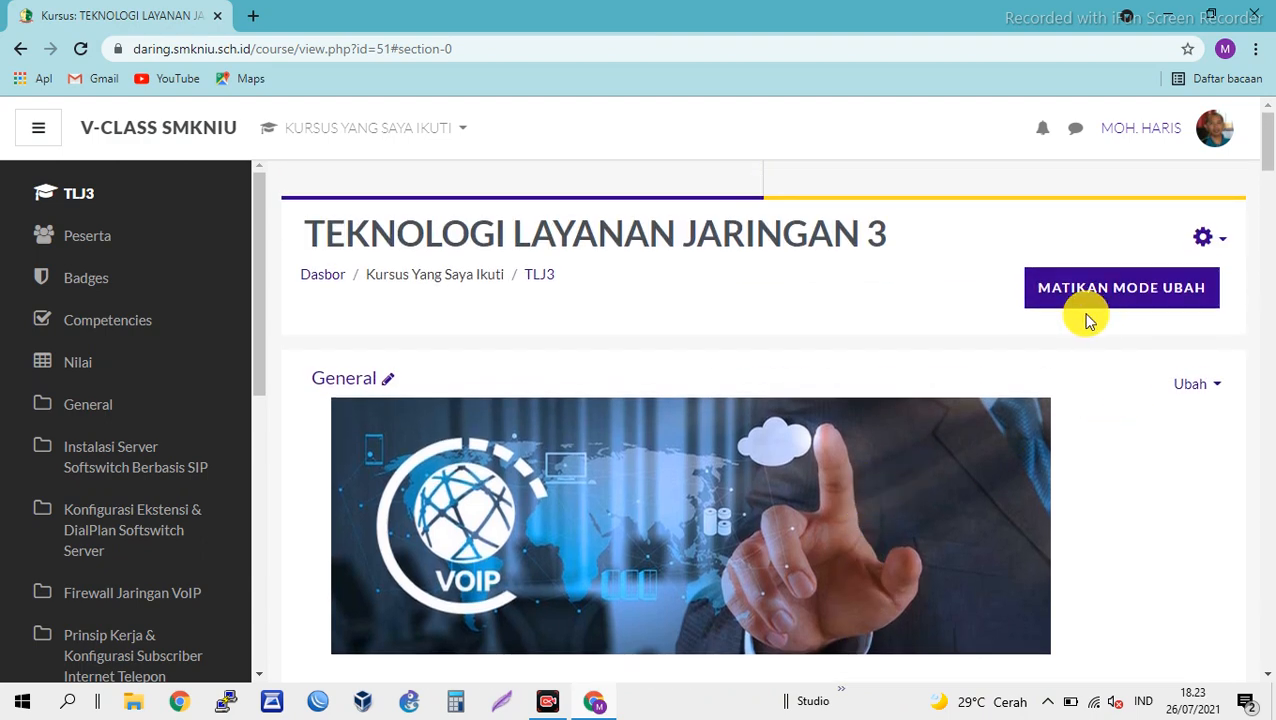
scroll(1107, 380, down, 2)
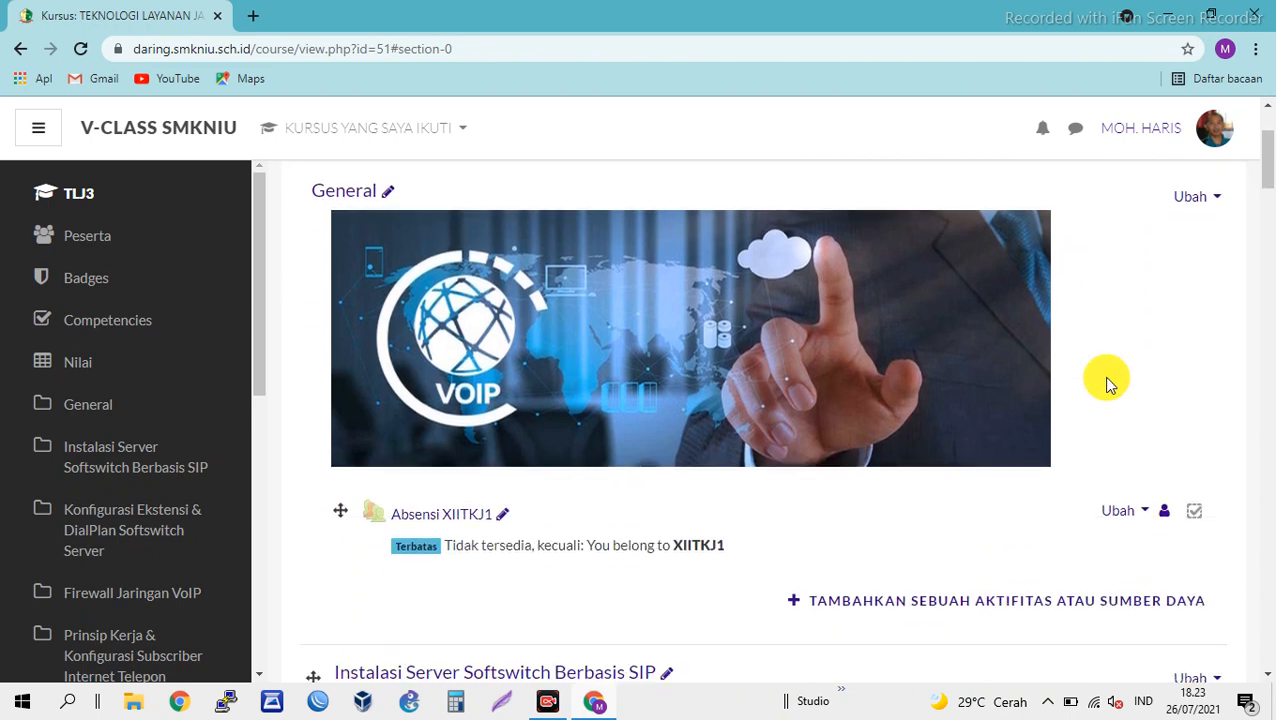
scroll(1107, 380, up, 2)
click(1110, 300)
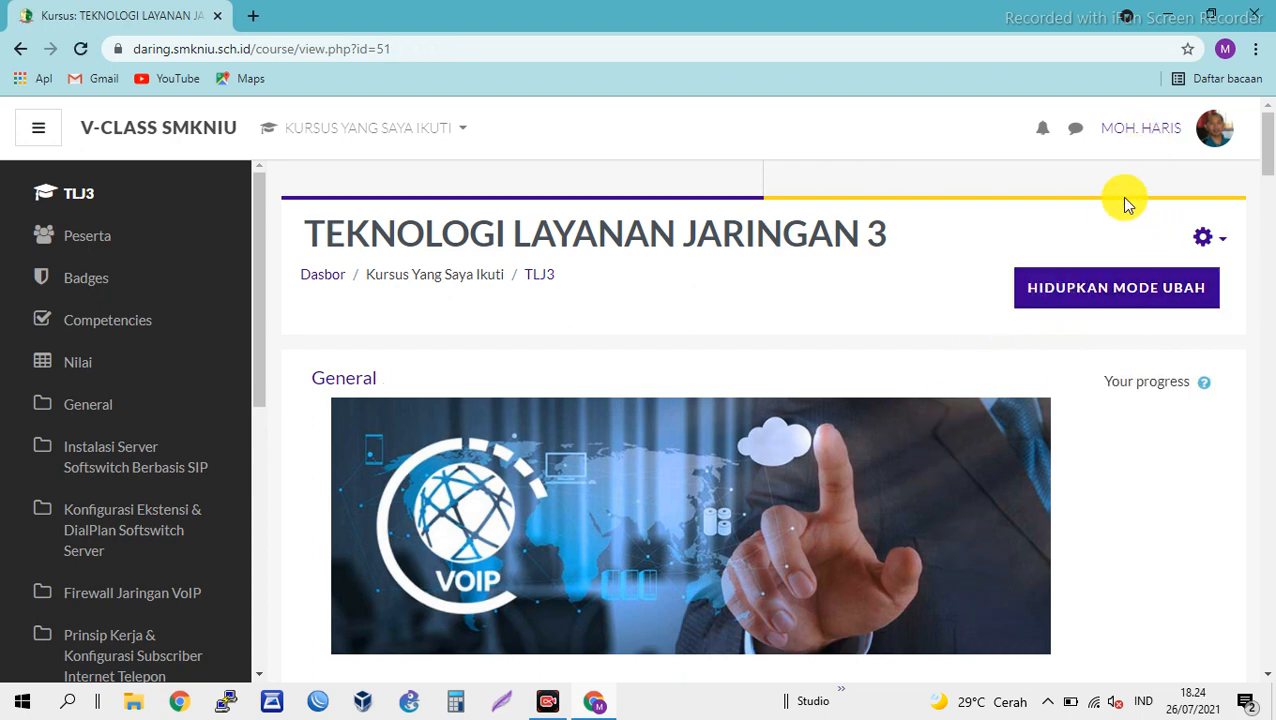
Step: Log out of the teacher account and open the site's login page
click(1139, 133)
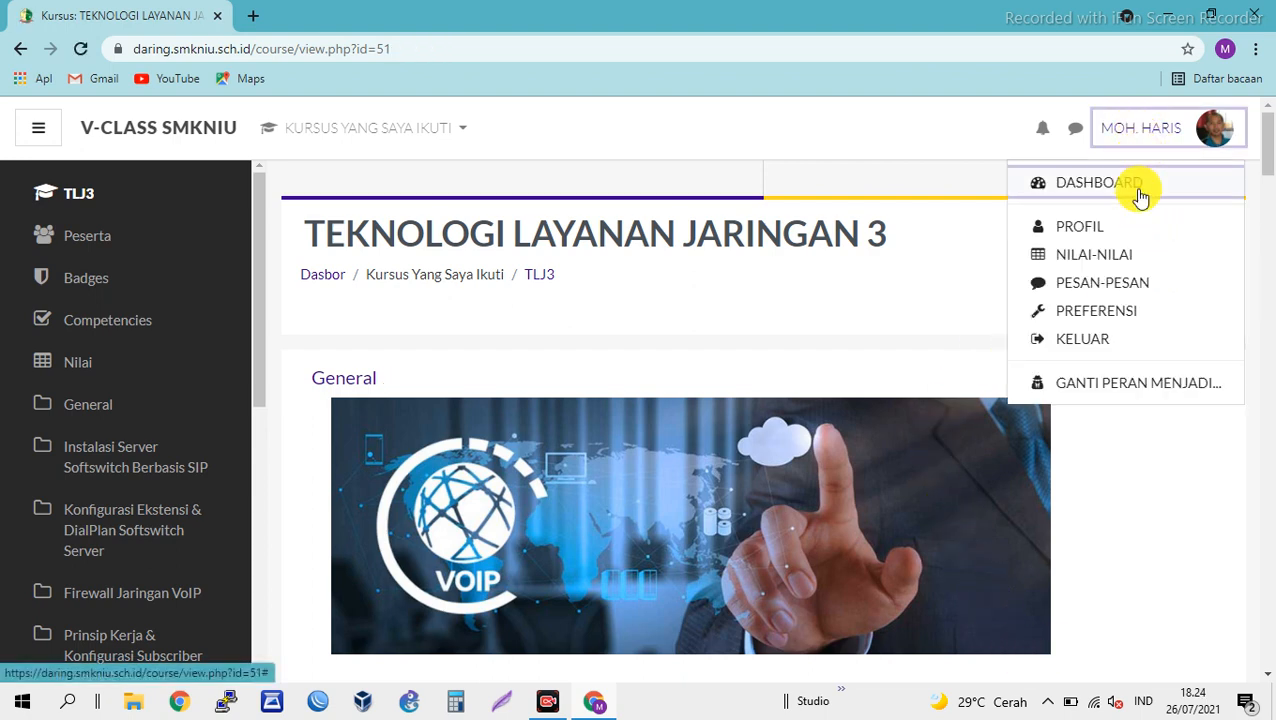
click(1103, 343)
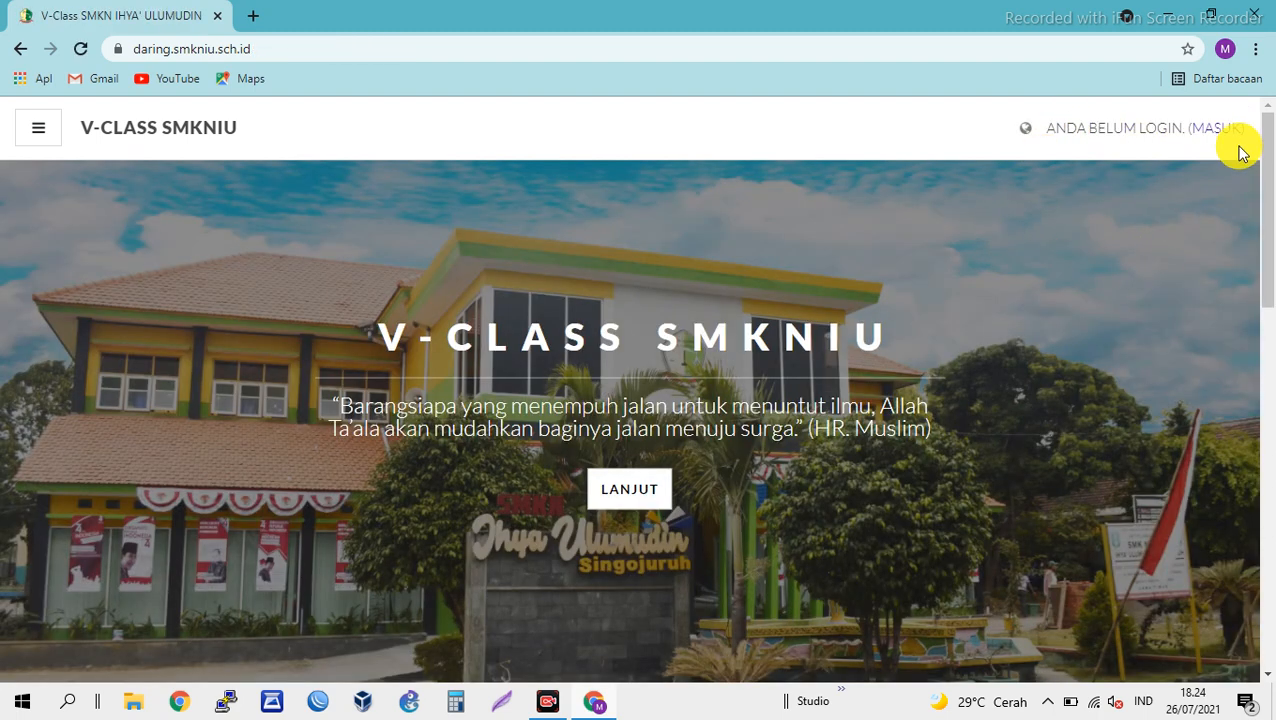
click(1219, 129)
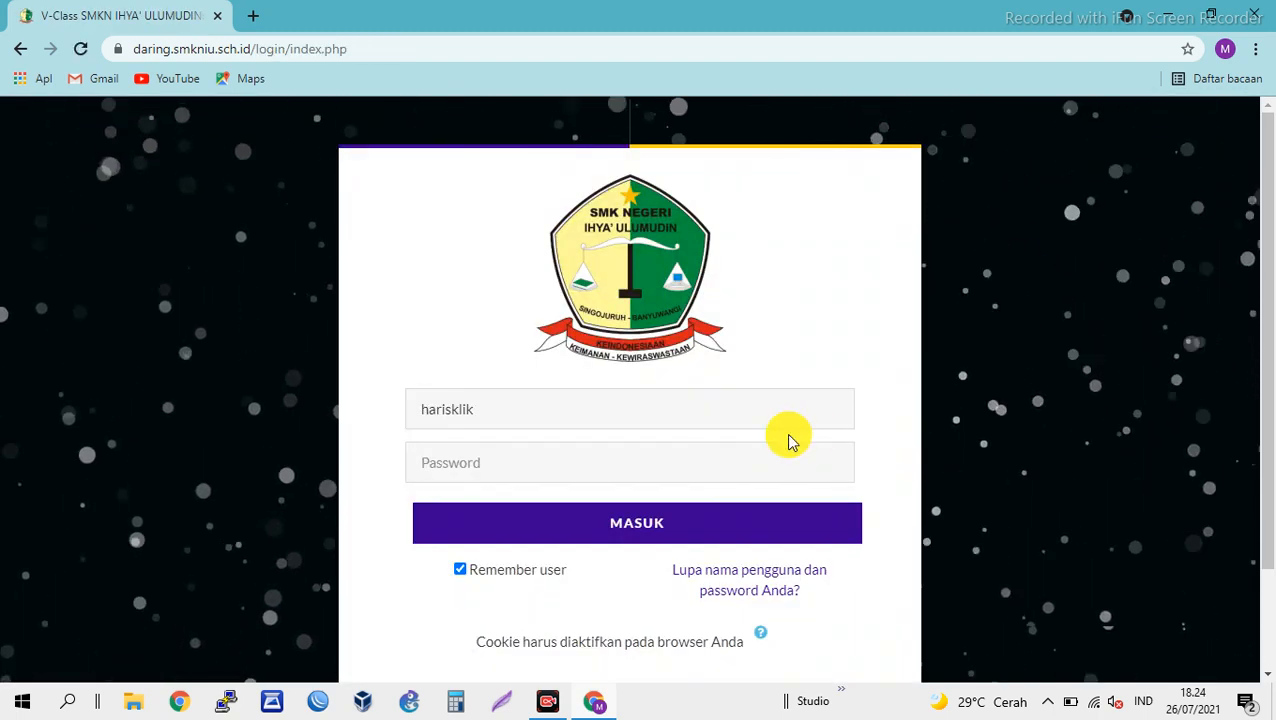
Step: Replace the remembered username with the student's username, enter the account password and log in
drag(510, 408, 400, 418)
key(BackSpace)
text(I)
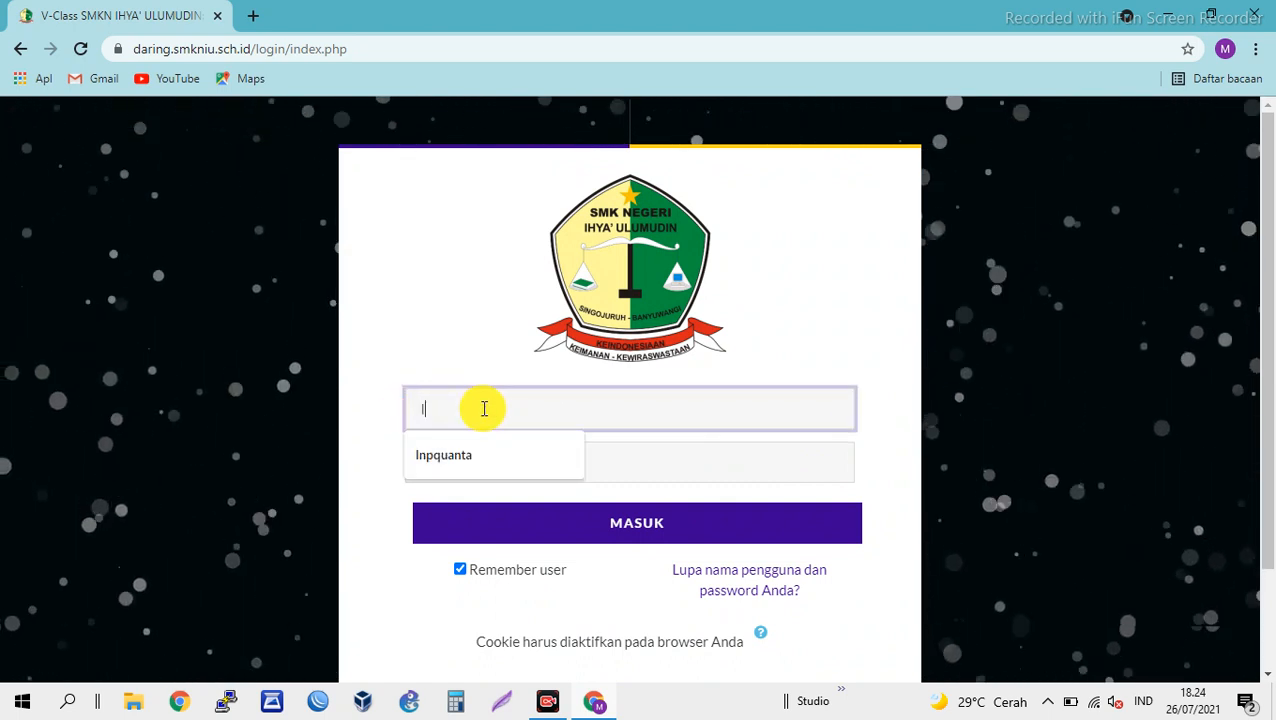
text(npquanta)
click(504, 475)
text(••••)
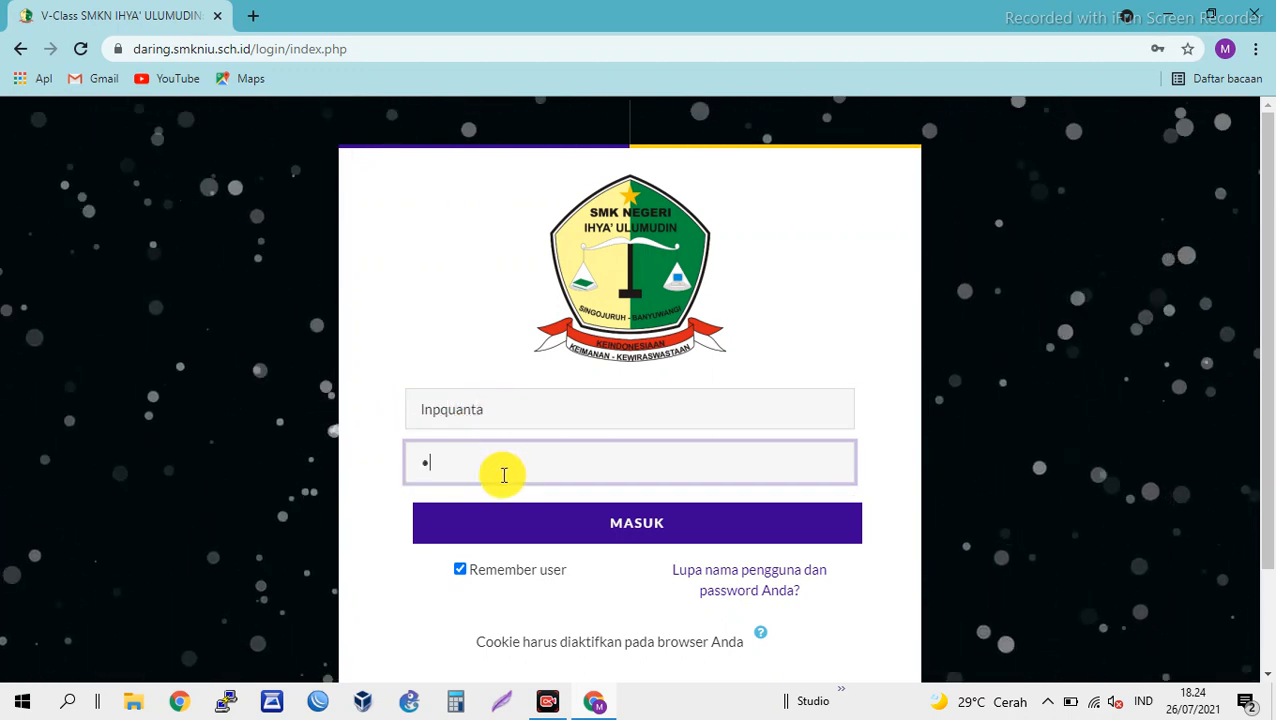
text(•••••)
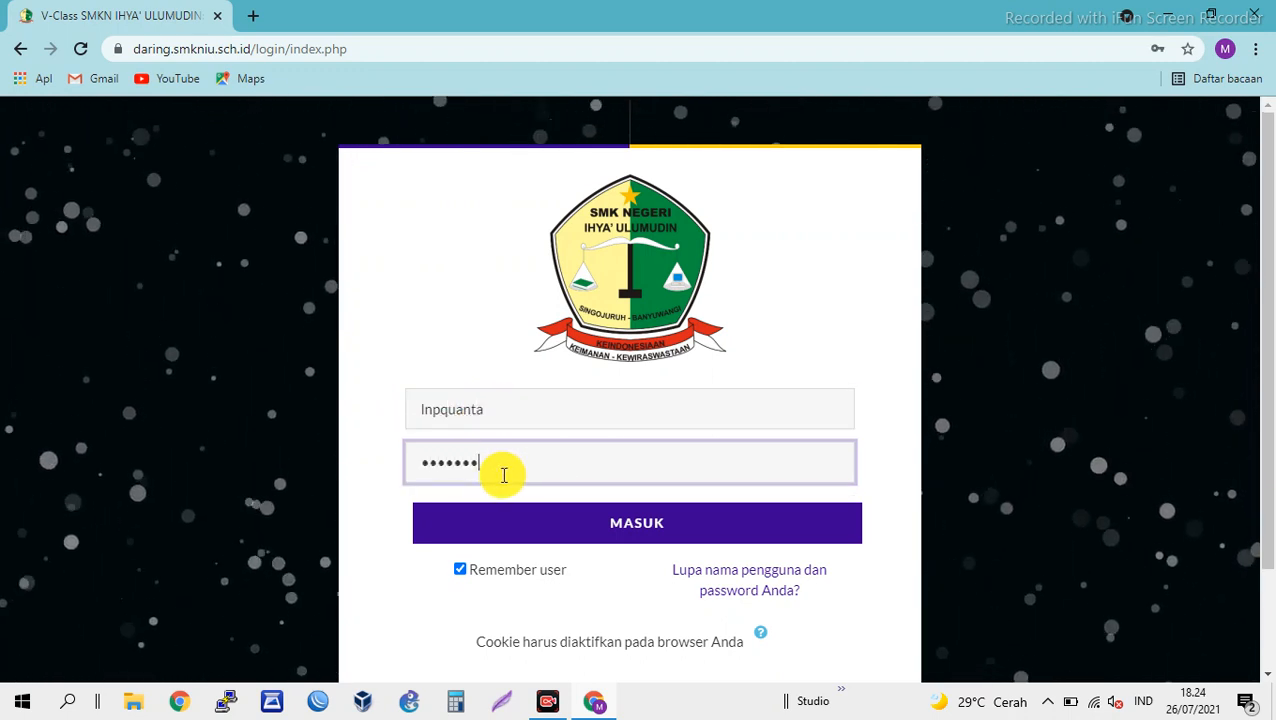
click(609, 523)
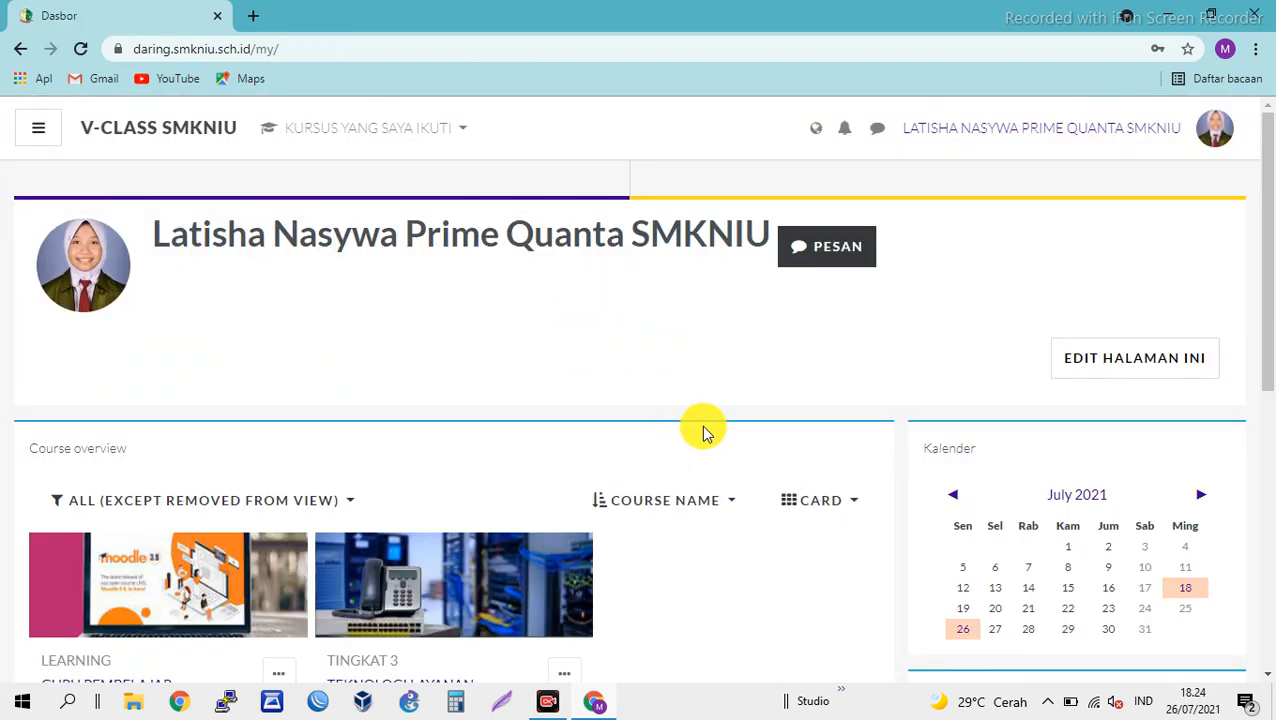
Step: Open Absensi XIITKJ1 in the Teknologi Layanan Jaringan 3 course and start submitting attendance for the 26 July 2021 session
scroll(476, 490, down, 2)
scroll(504, 399, up, 2)
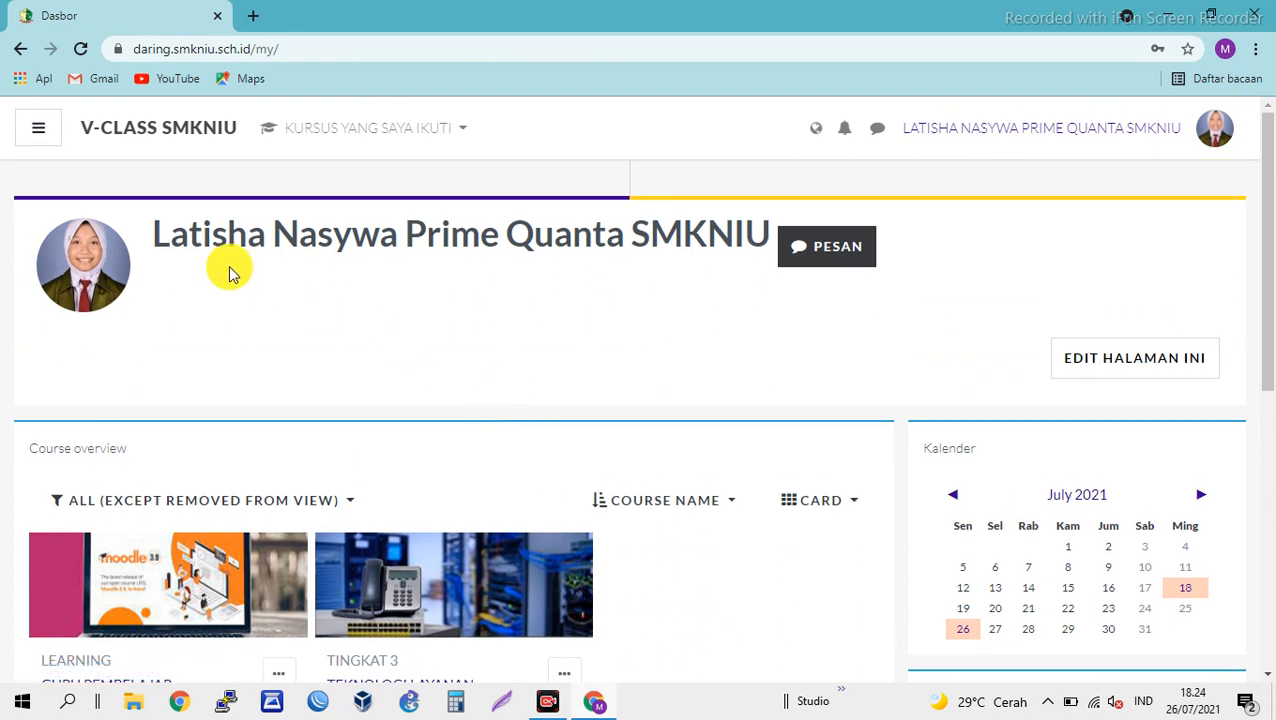
scroll(456, 313, down, 2)
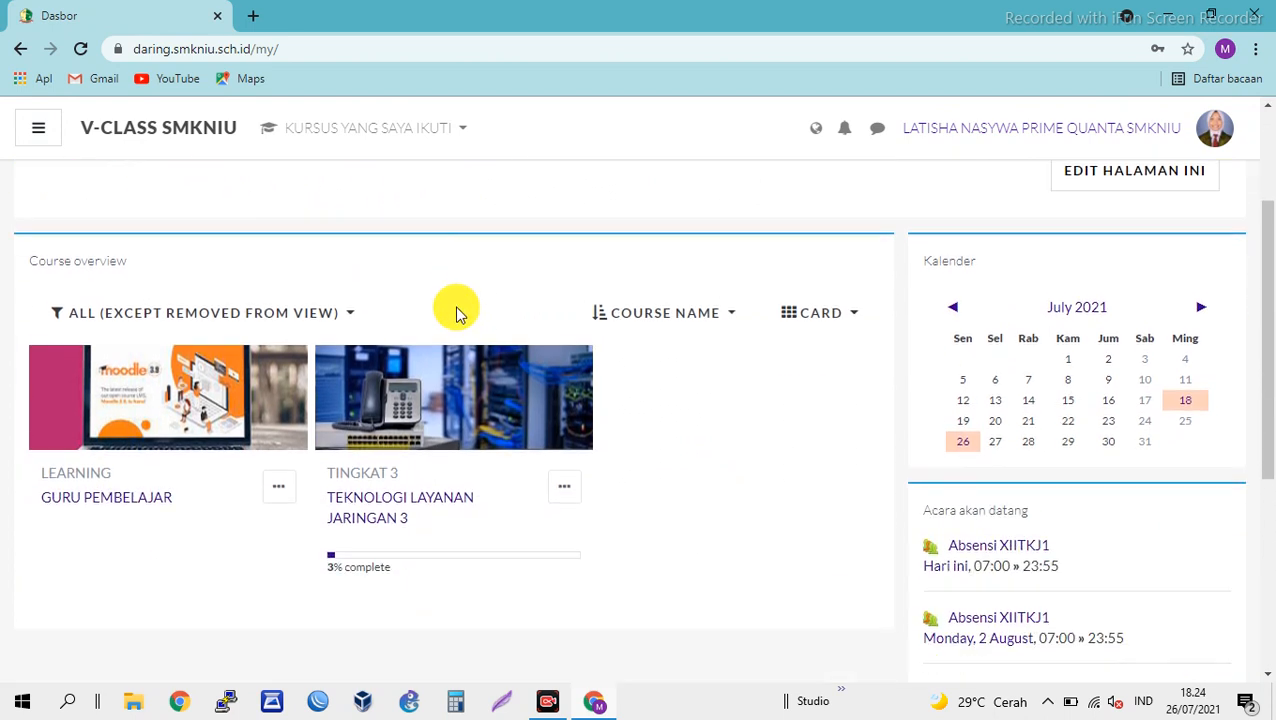
click(388, 508)
scroll(680, 366, down, 4)
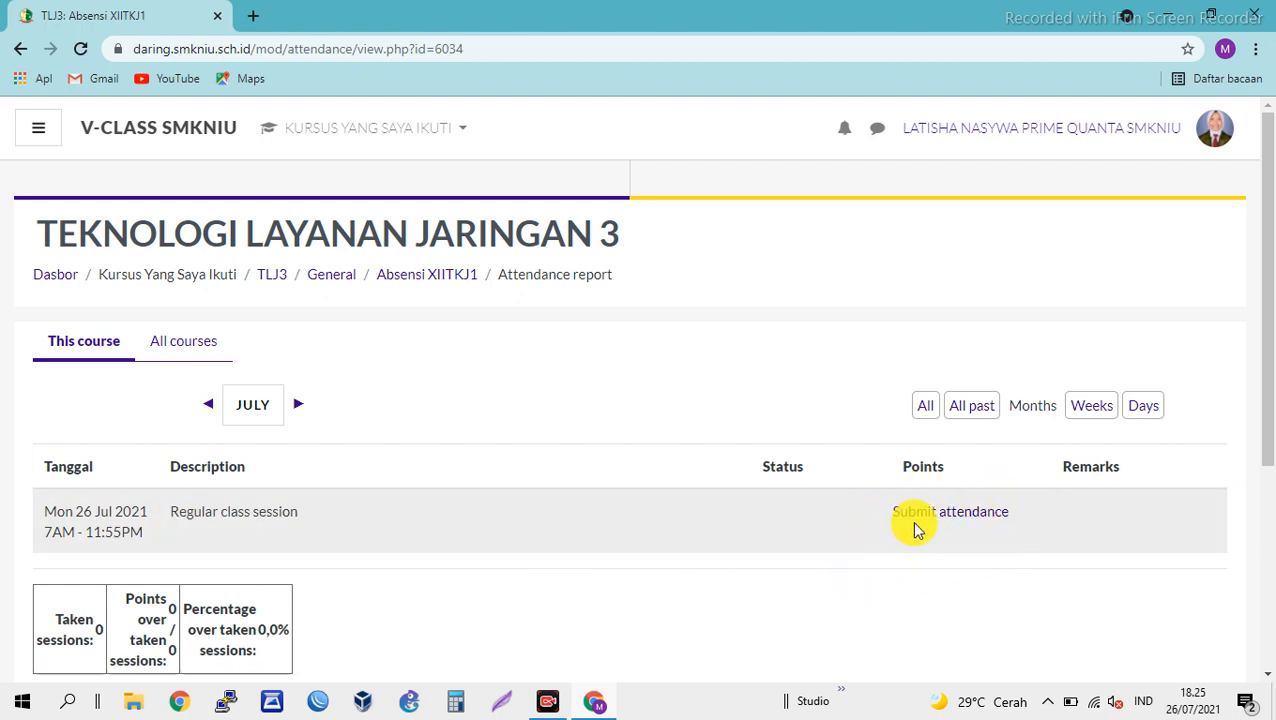
click(972, 514)
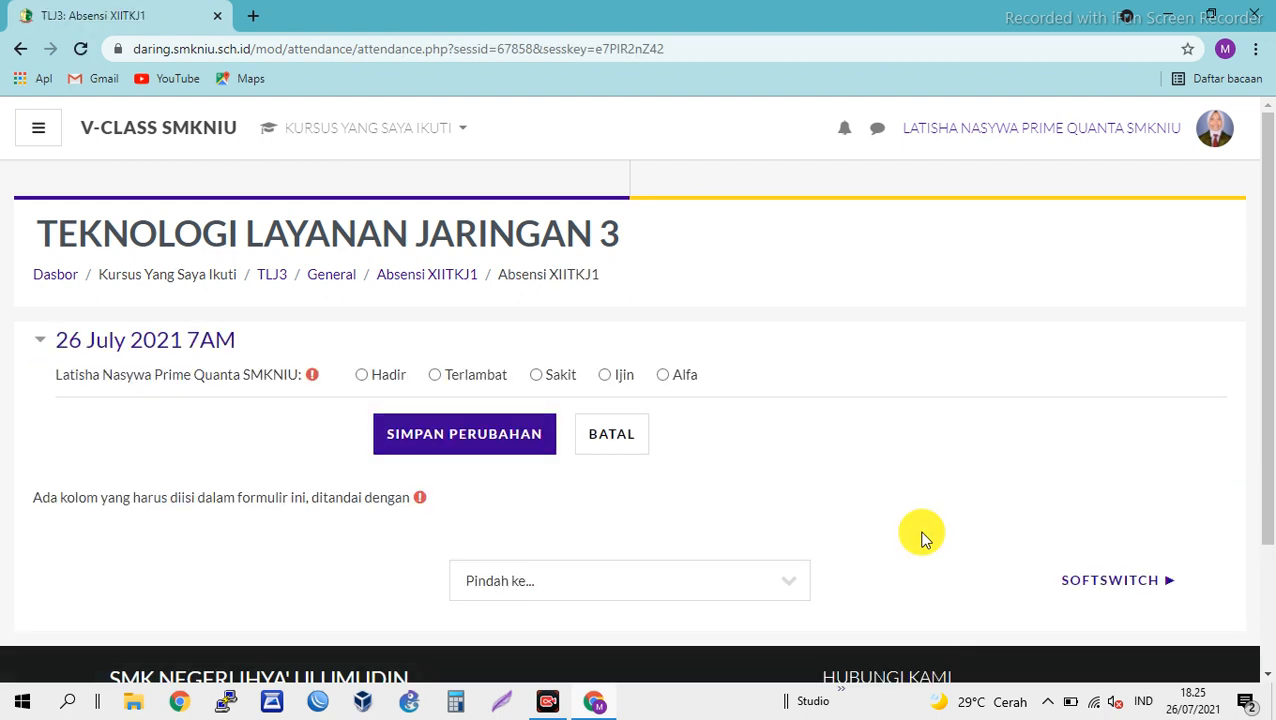
Step: Mark the student's 26 July 2021 session attendance as Hadir, save it and check the resulting attendance report
click(361, 374)
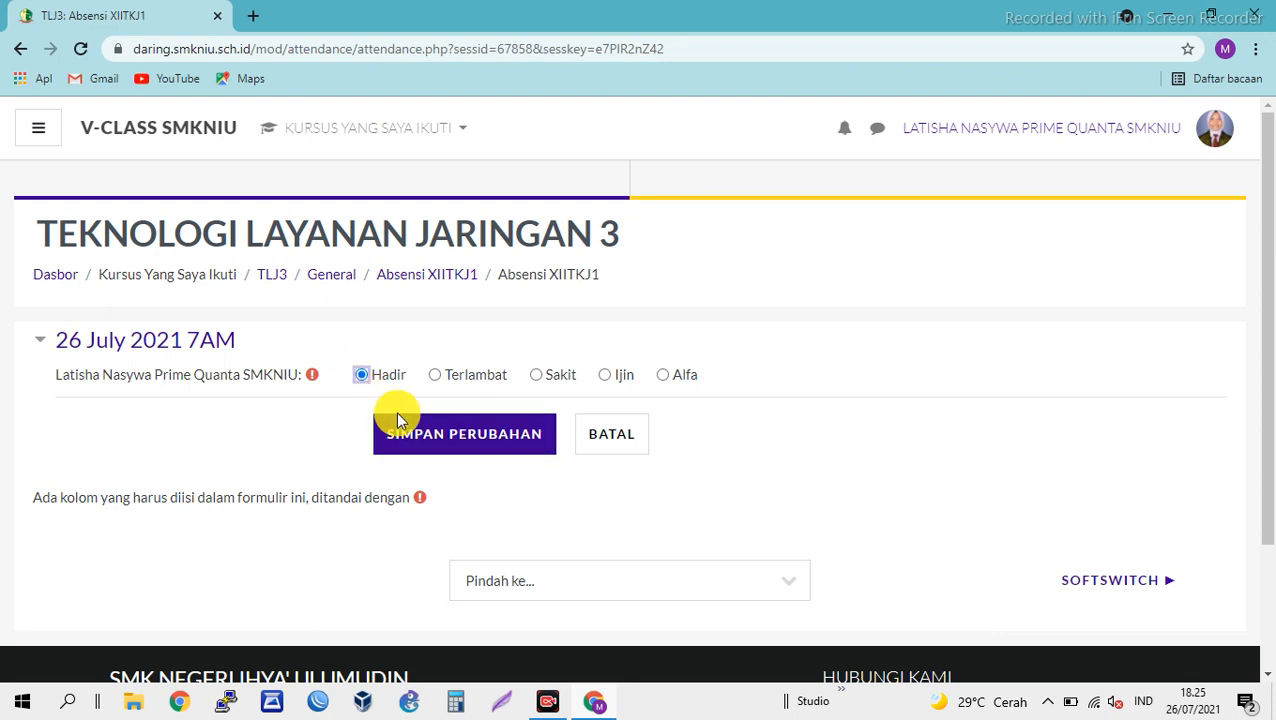
click(446, 451)
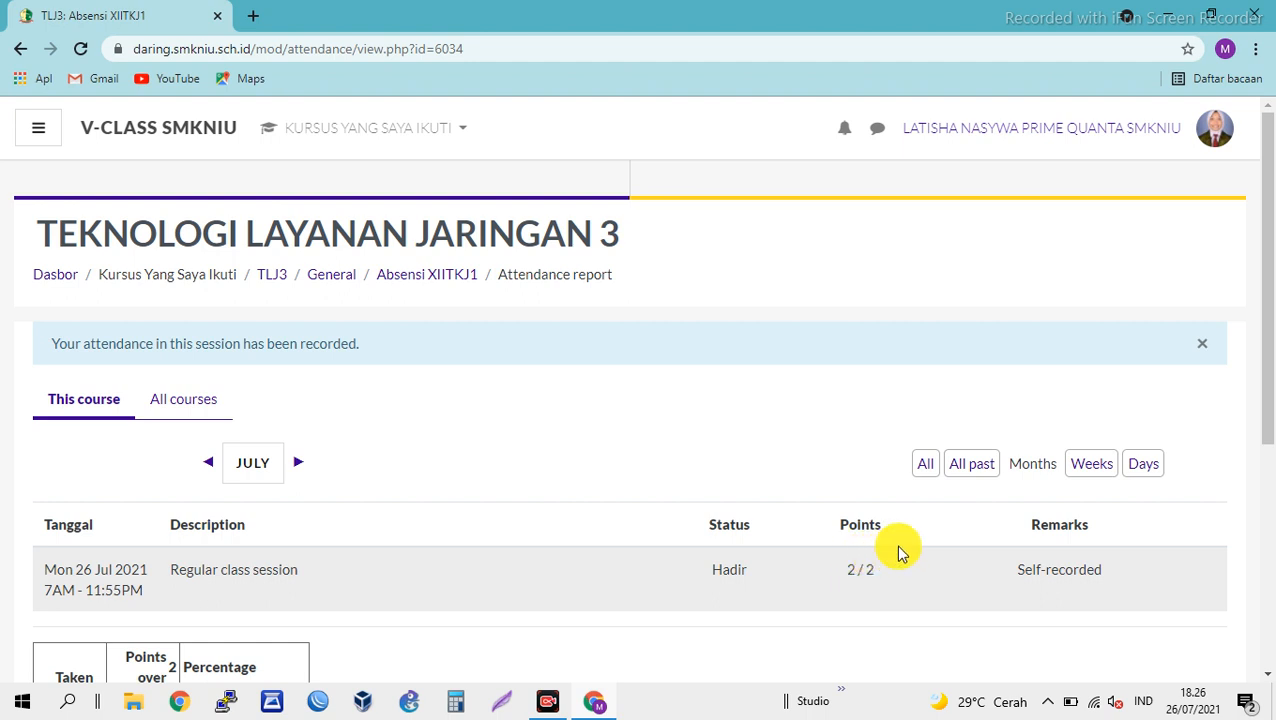
scroll(911, 560, down, 2)
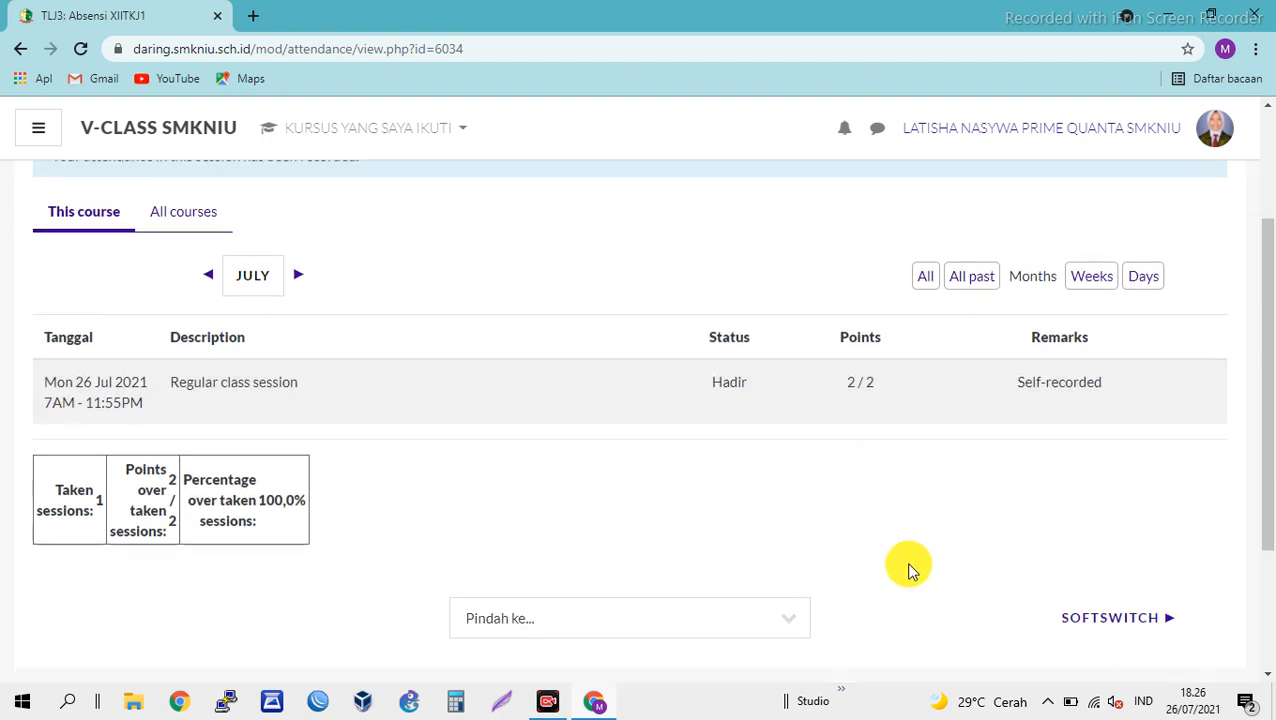
scroll(983, 552, up, 2)
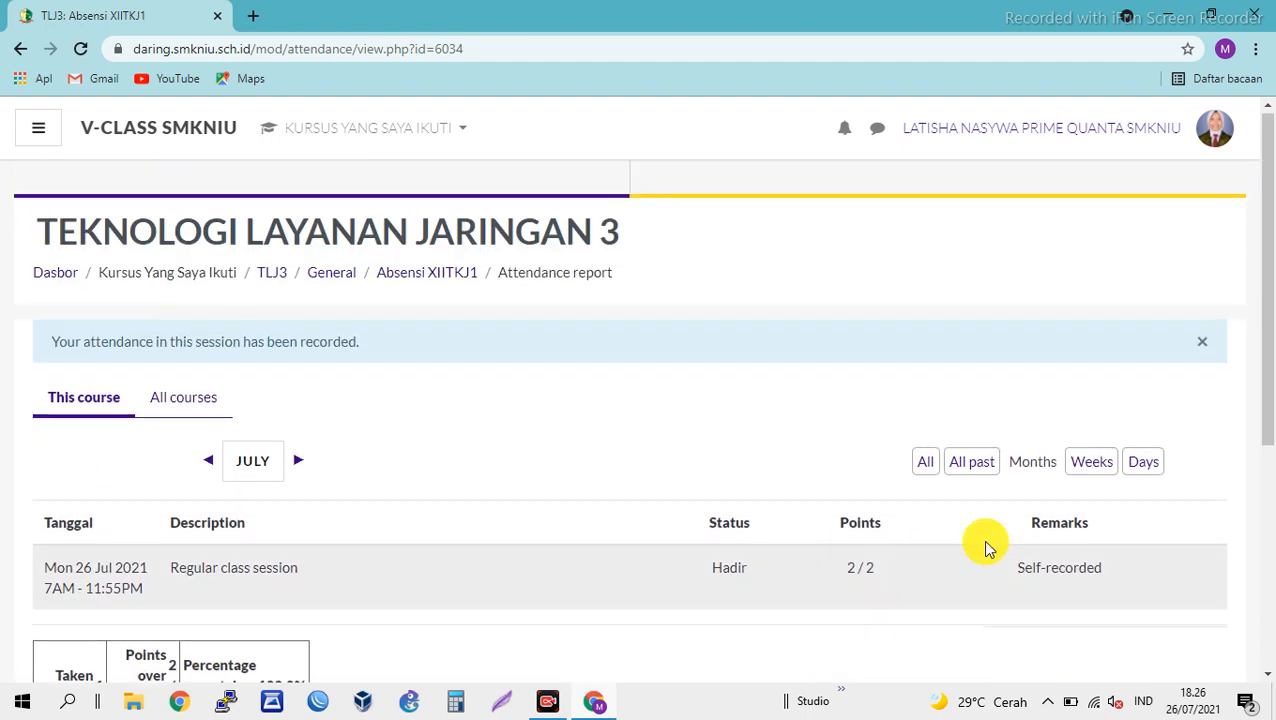
Step: Log out of the student account and open the site's login page again
click(1143, 136)
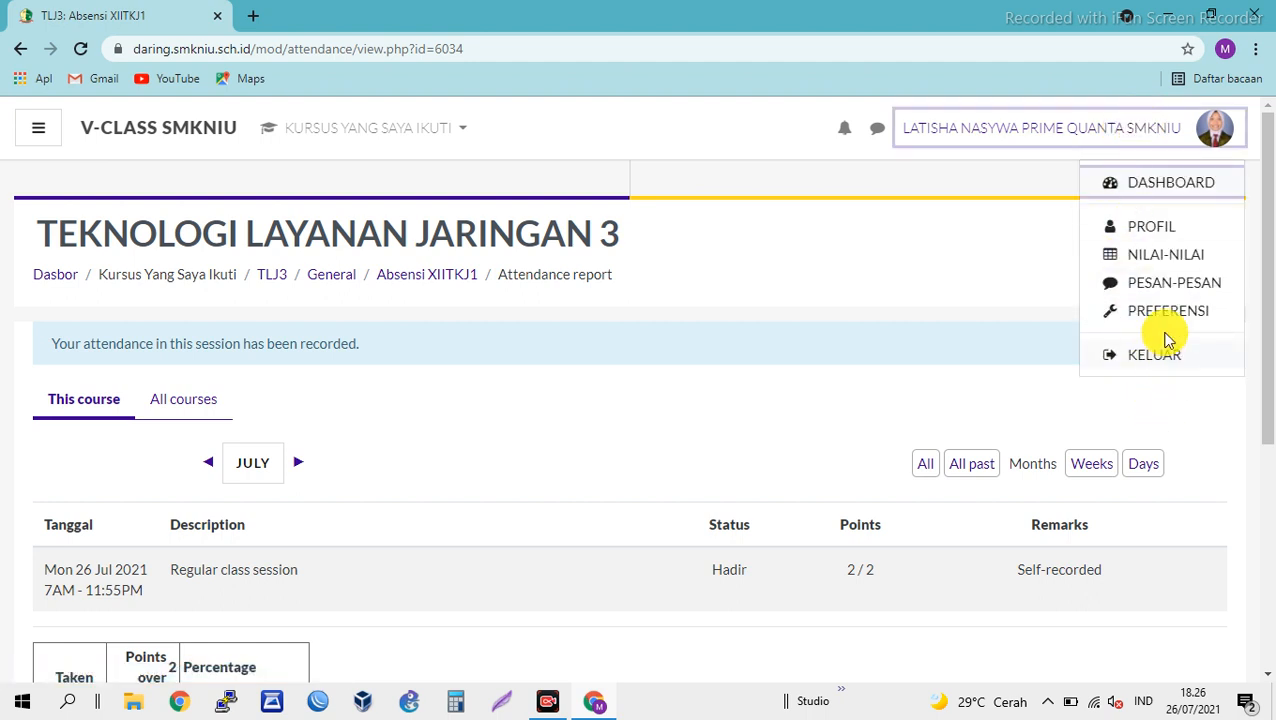
click(1155, 360)
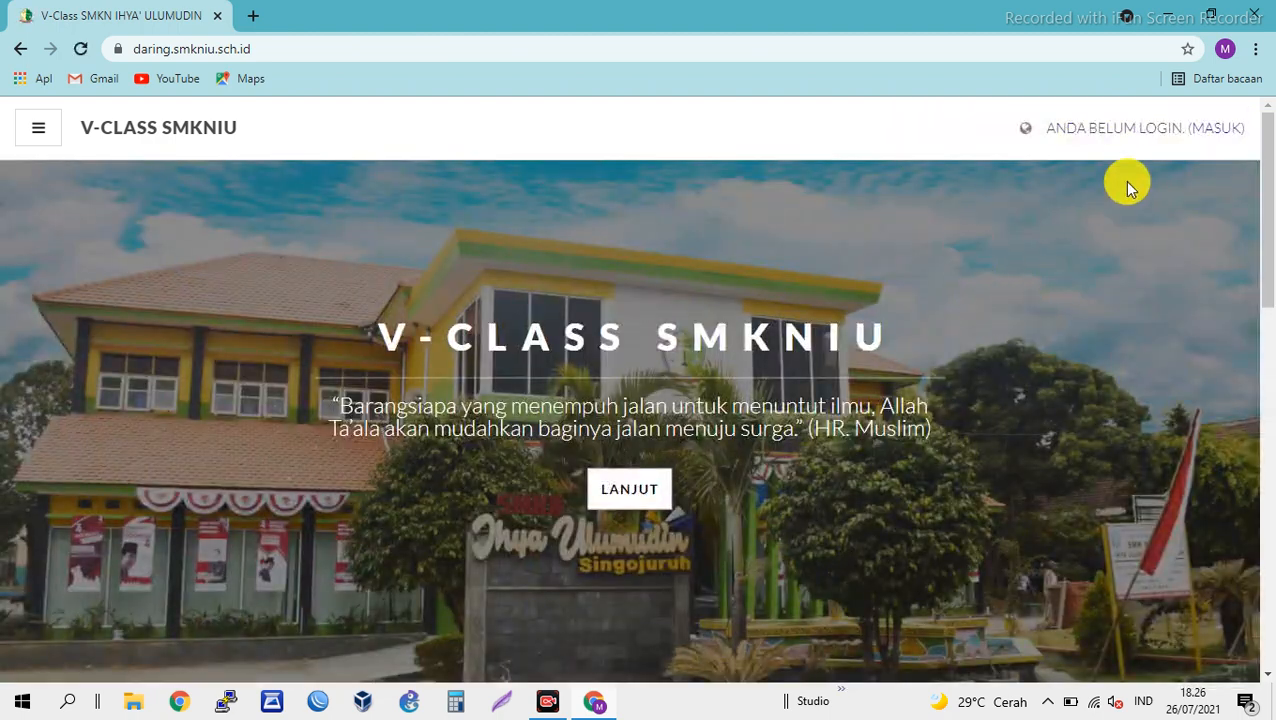
click(1208, 140)
Step: Replace the remembered username with the teacher's username, enter the account password and log in
click(544, 409)
double_click(456, 408)
text(har)
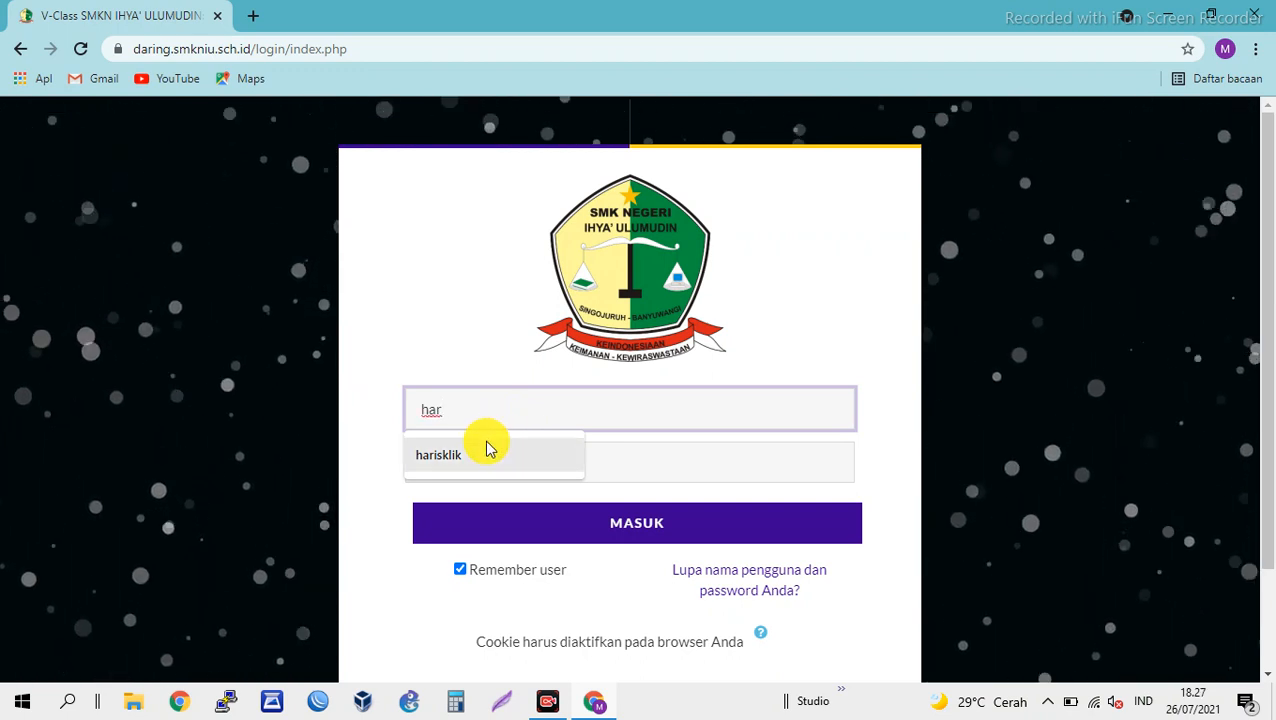
click(493, 454)
click(533, 459)
text(****)
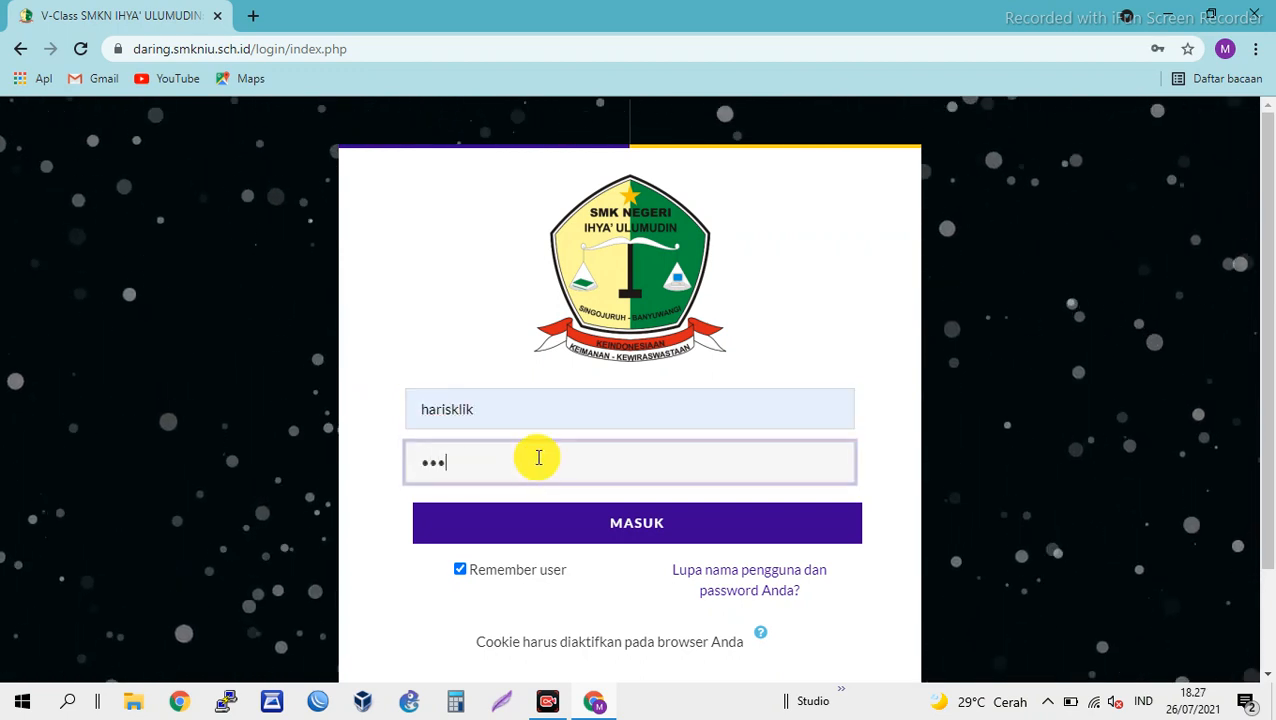
text(*****)
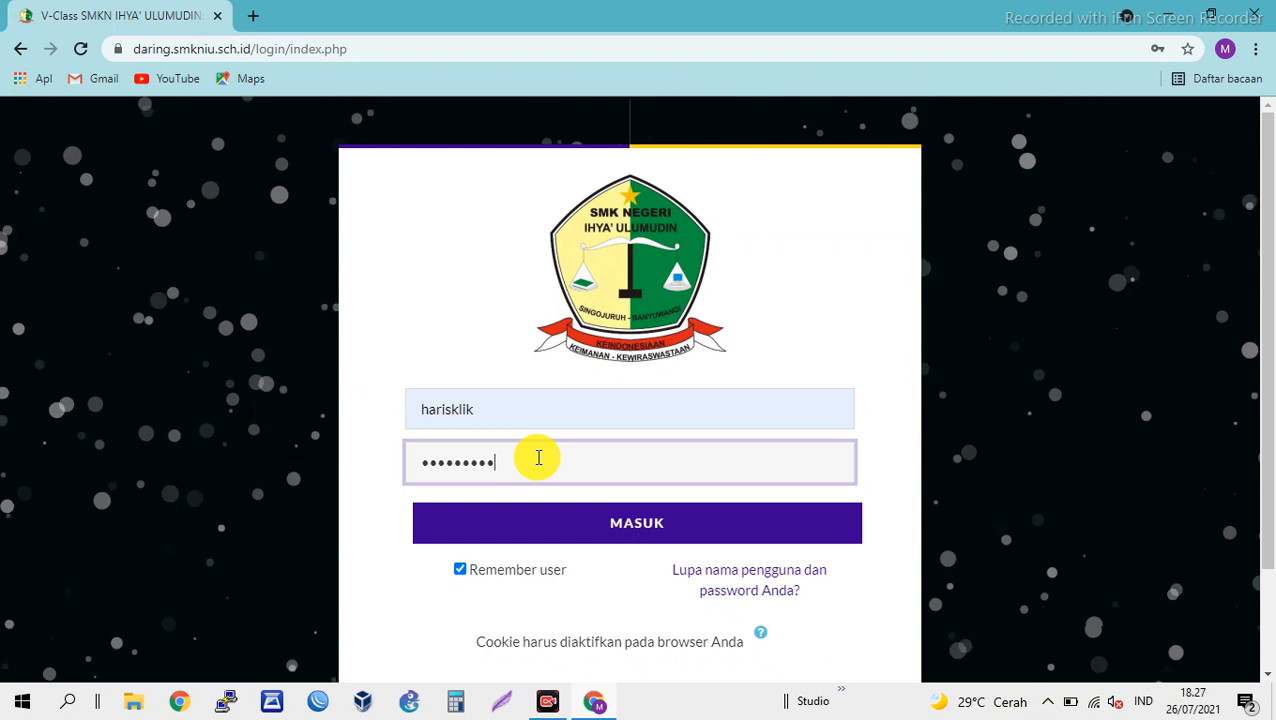
click(655, 528)
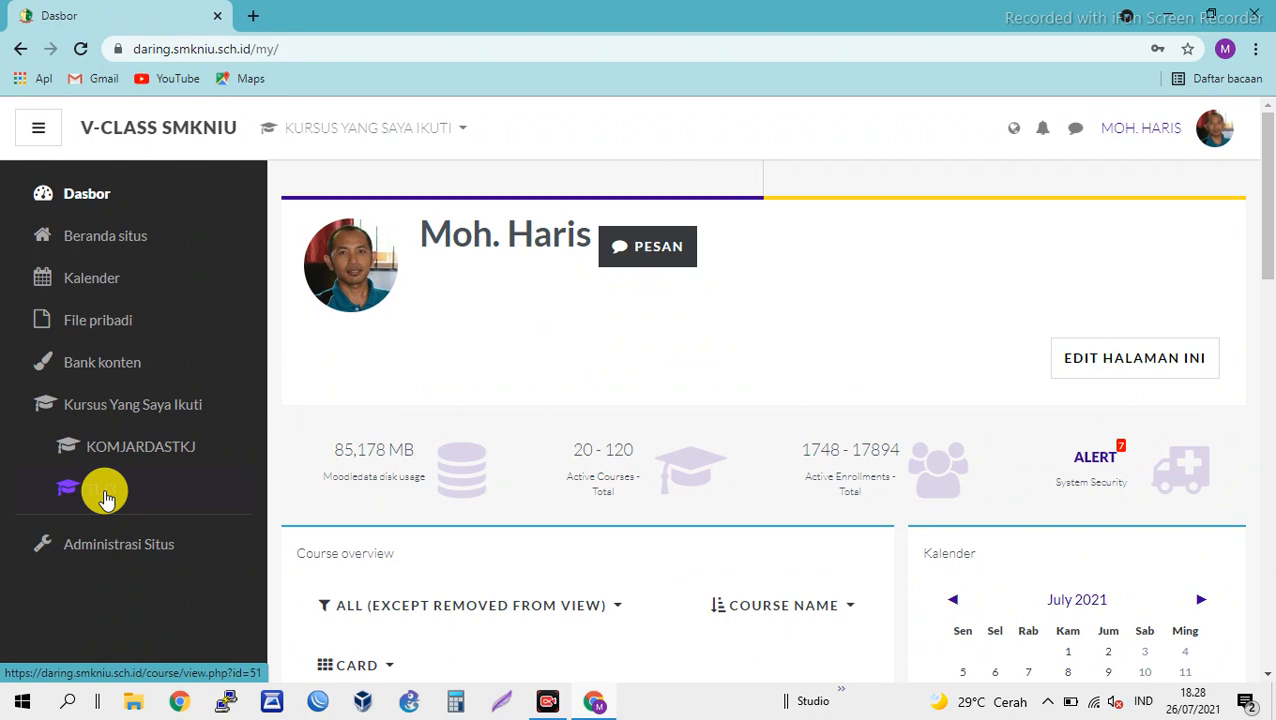
Step: Open Absensi XIITKJ1 in the TLJ3 course and bring up the attendance-taking list for the 26 July 2021 session
click(107, 497)
scroll(1068, 398, down, 4)
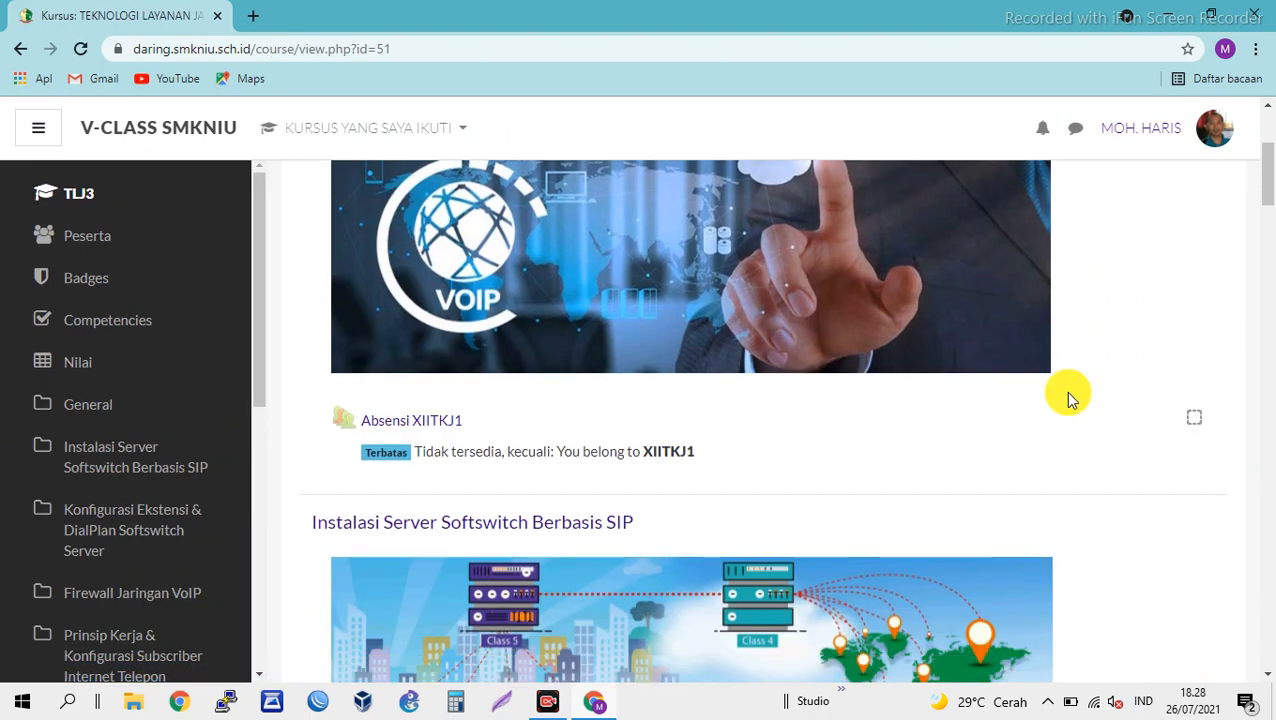
click(445, 425)
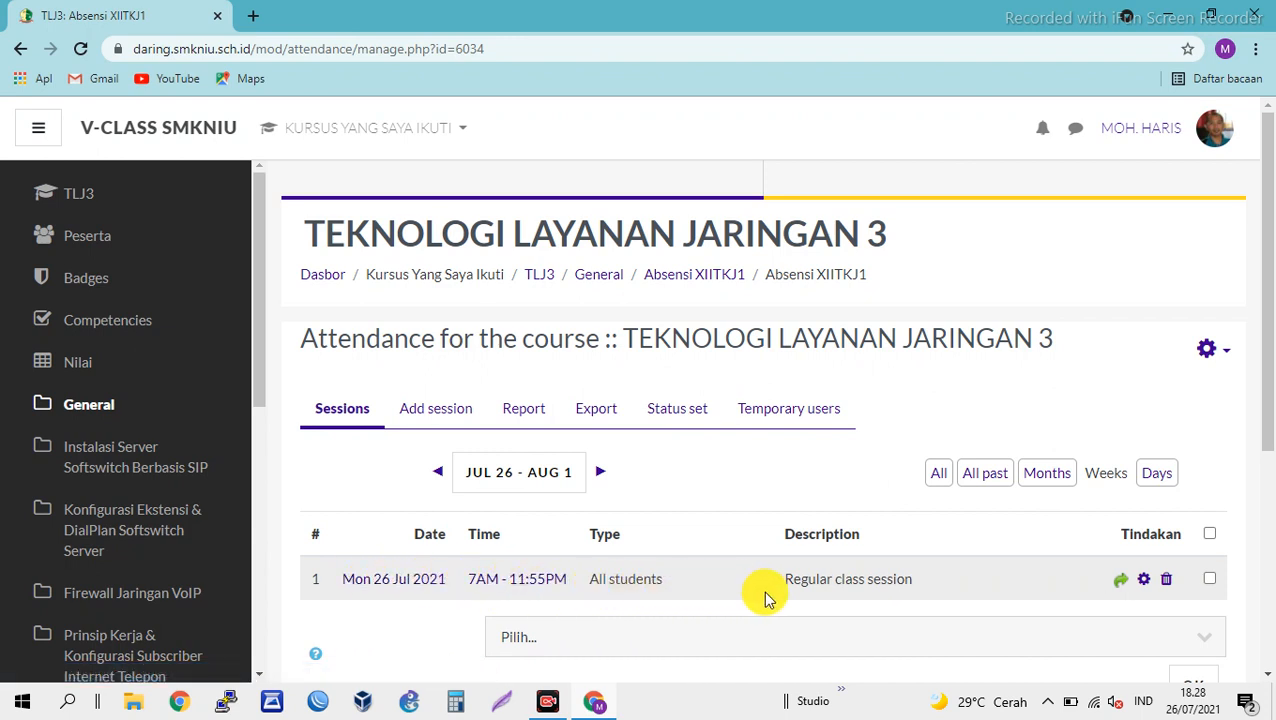
click(1121, 582)
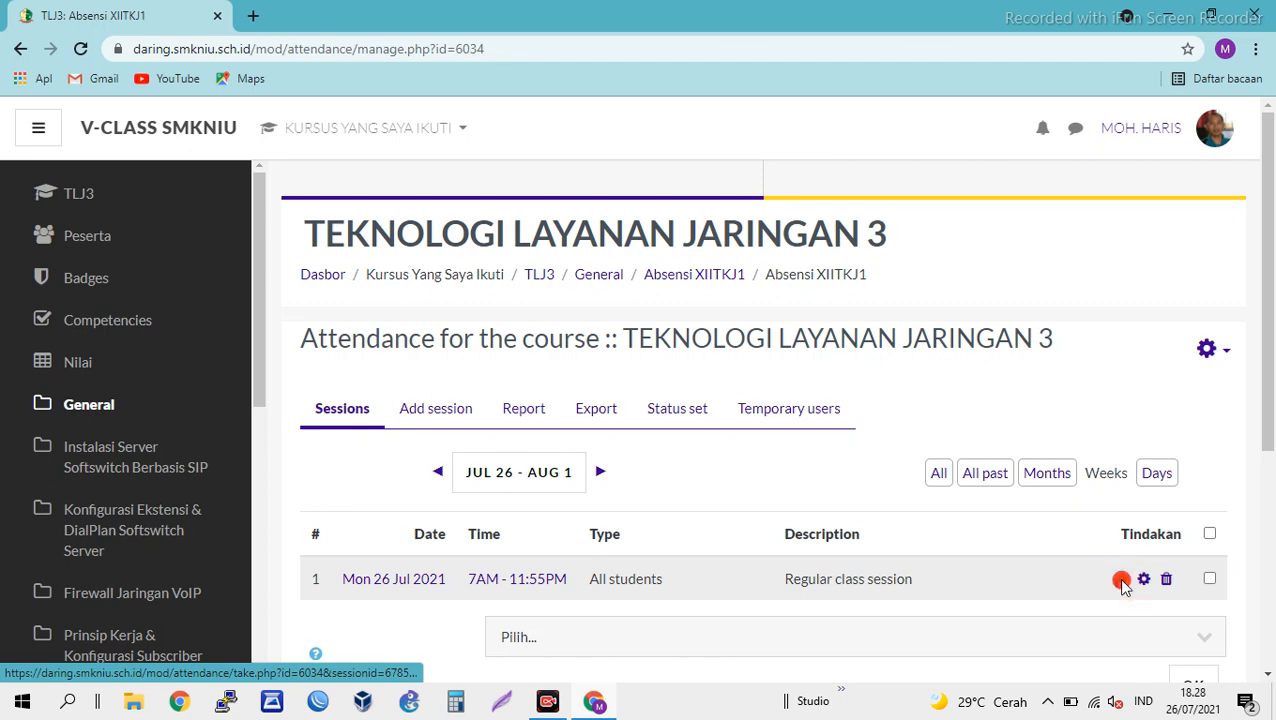
Step: Examine the students' attendance statuses in the session list and read the full remark in the first student's row
scroll(813, 553, down, 1)
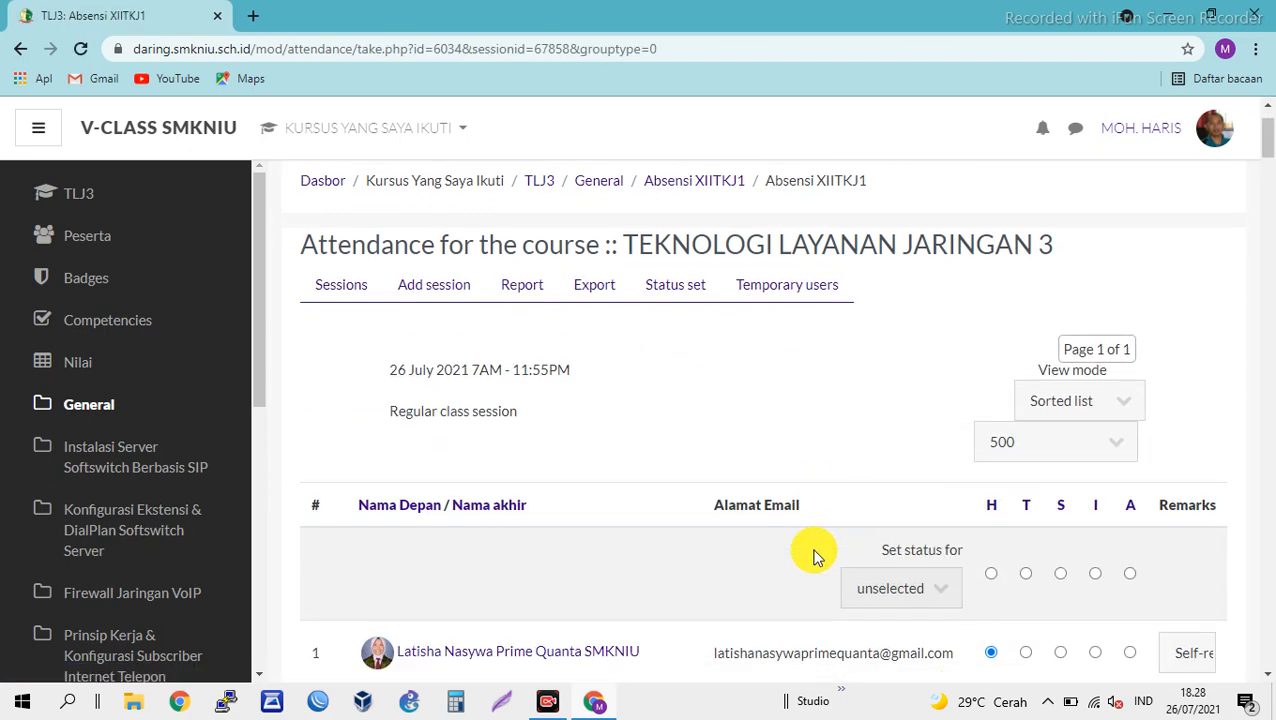
scroll(813, 553, down, 4)
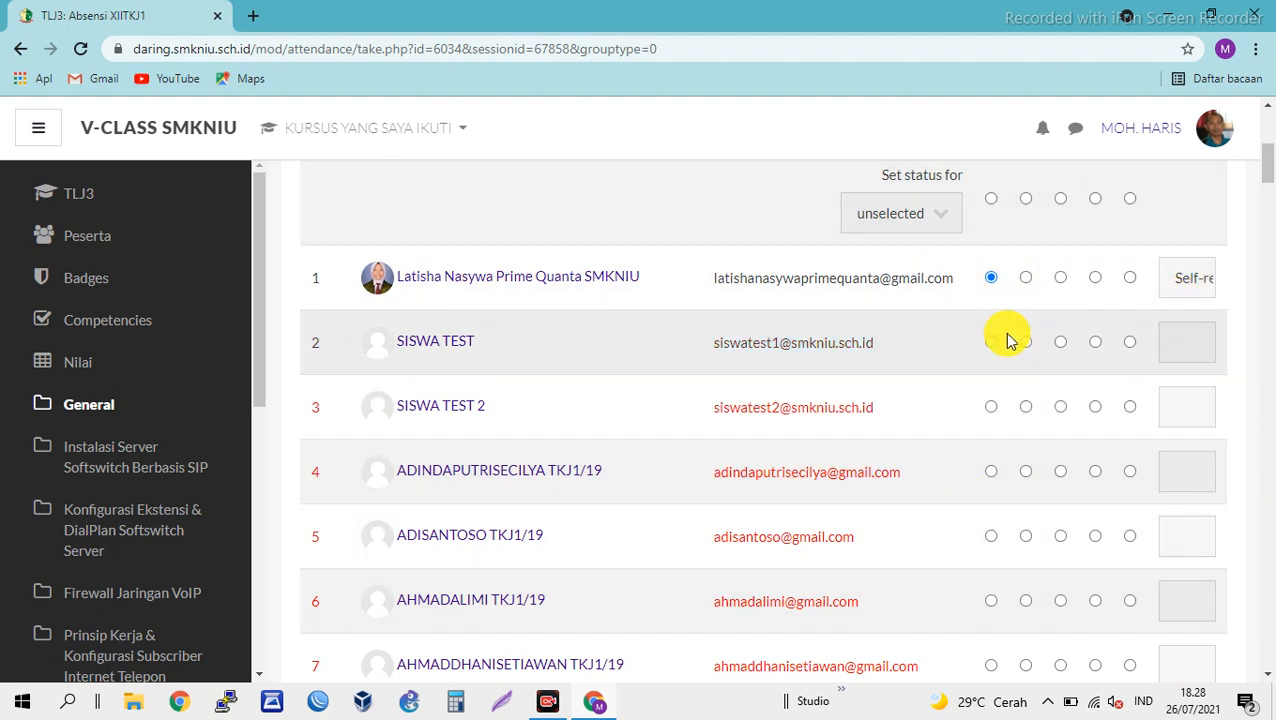
scroll(1005, 336, up, 2)
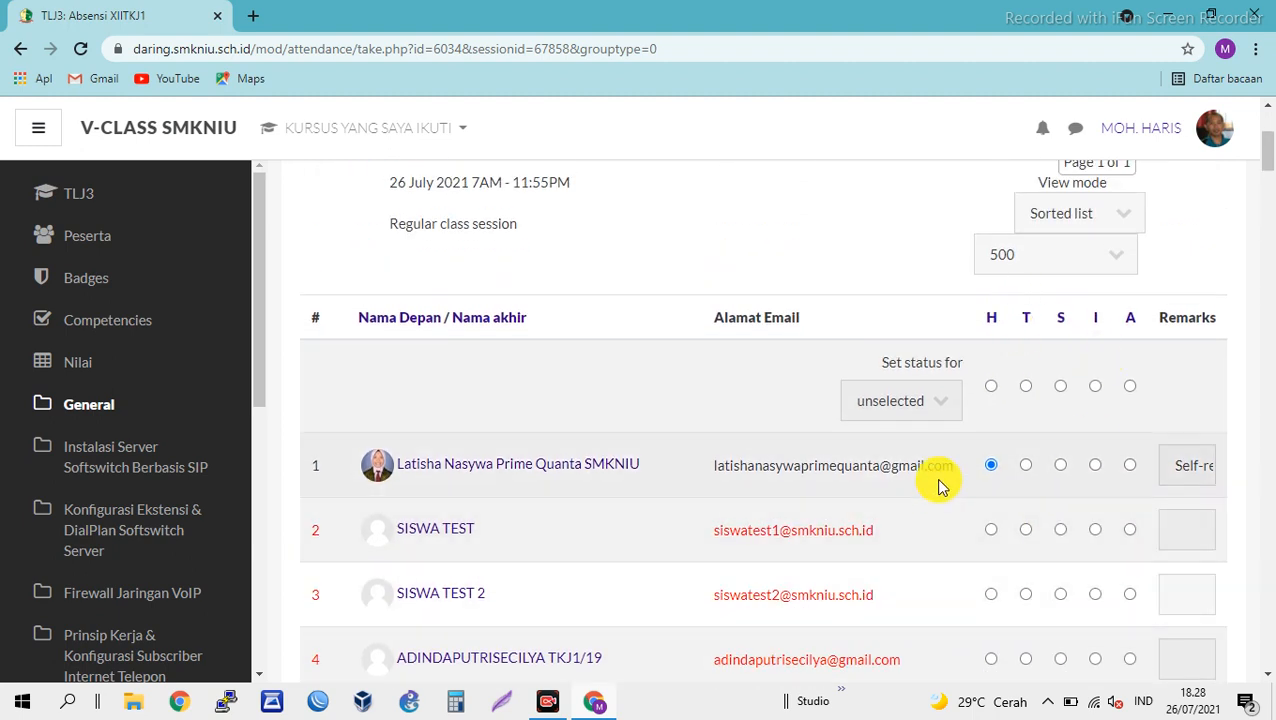
scroll(940, 484, down, 1)
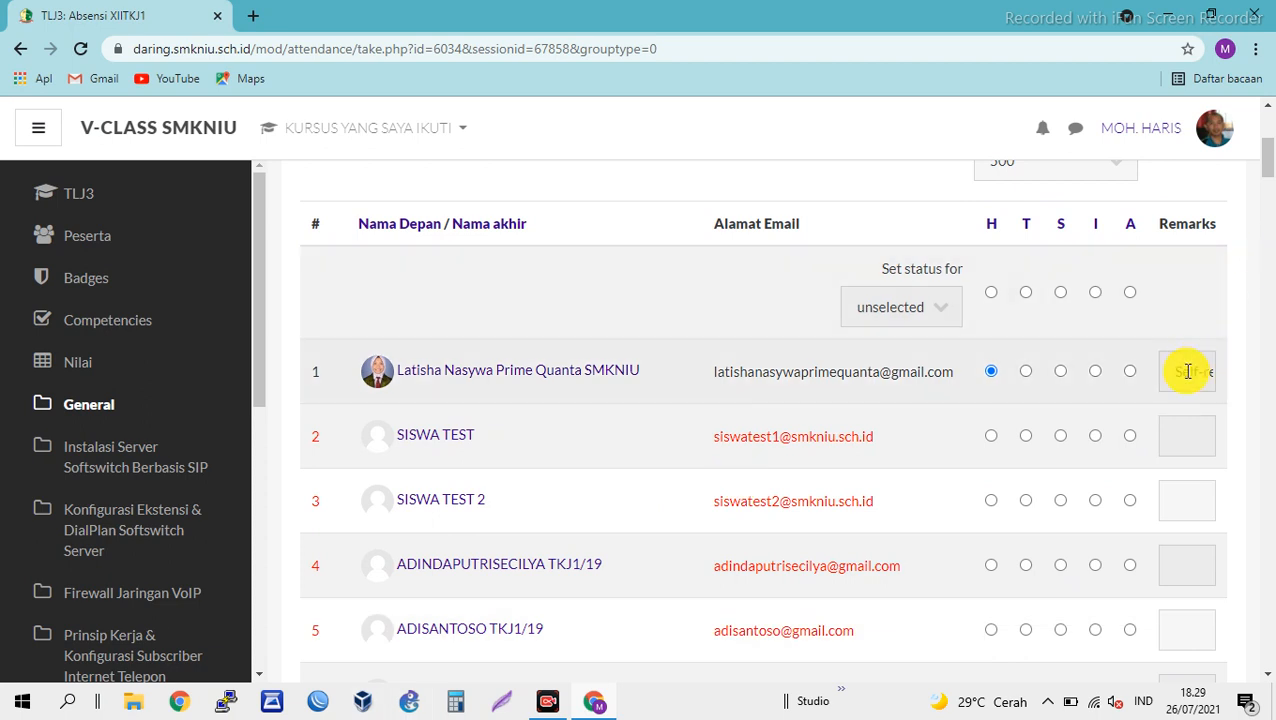
drag(1190, 373, 1250, 376)
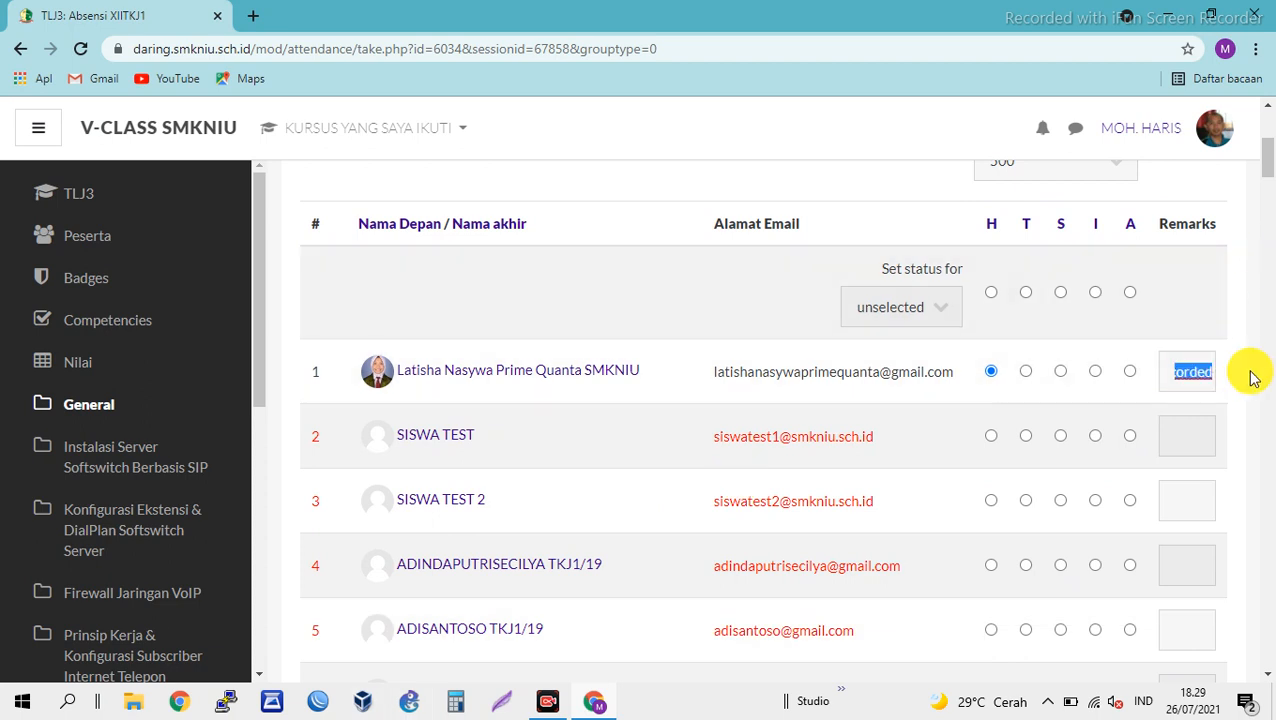
click(1191, 376)
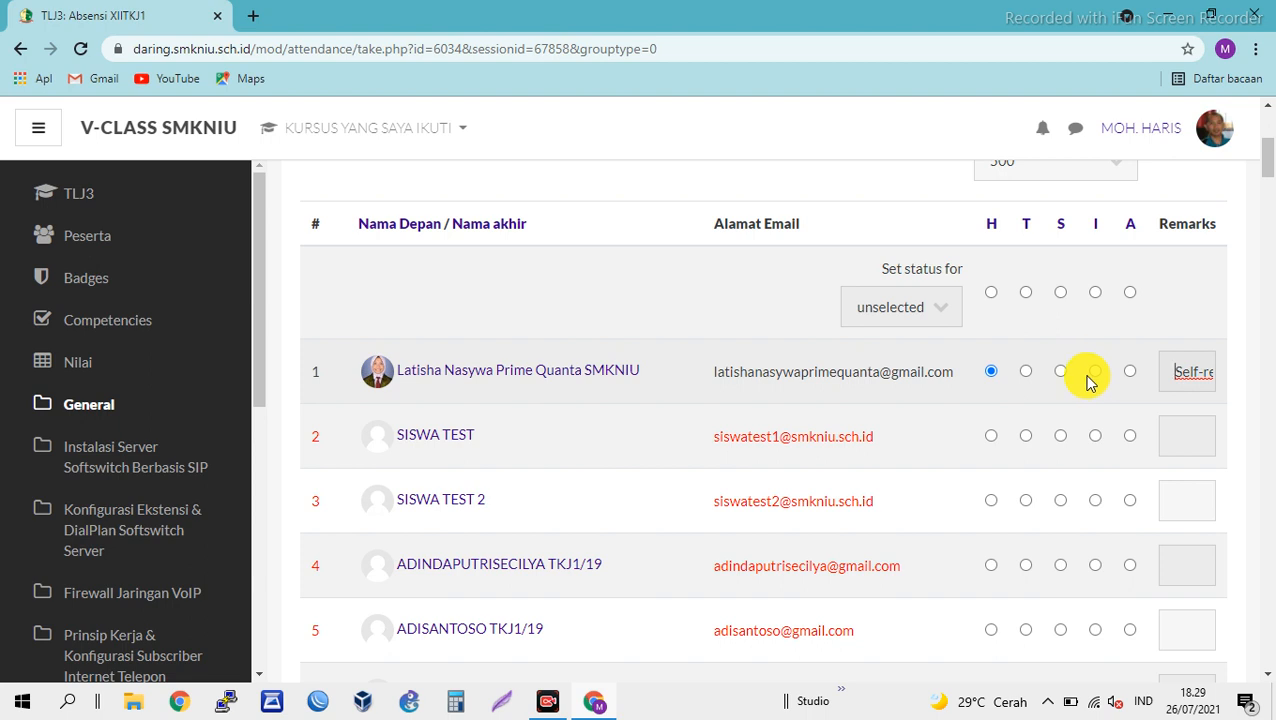
scroll(1105, 410, up, 3)
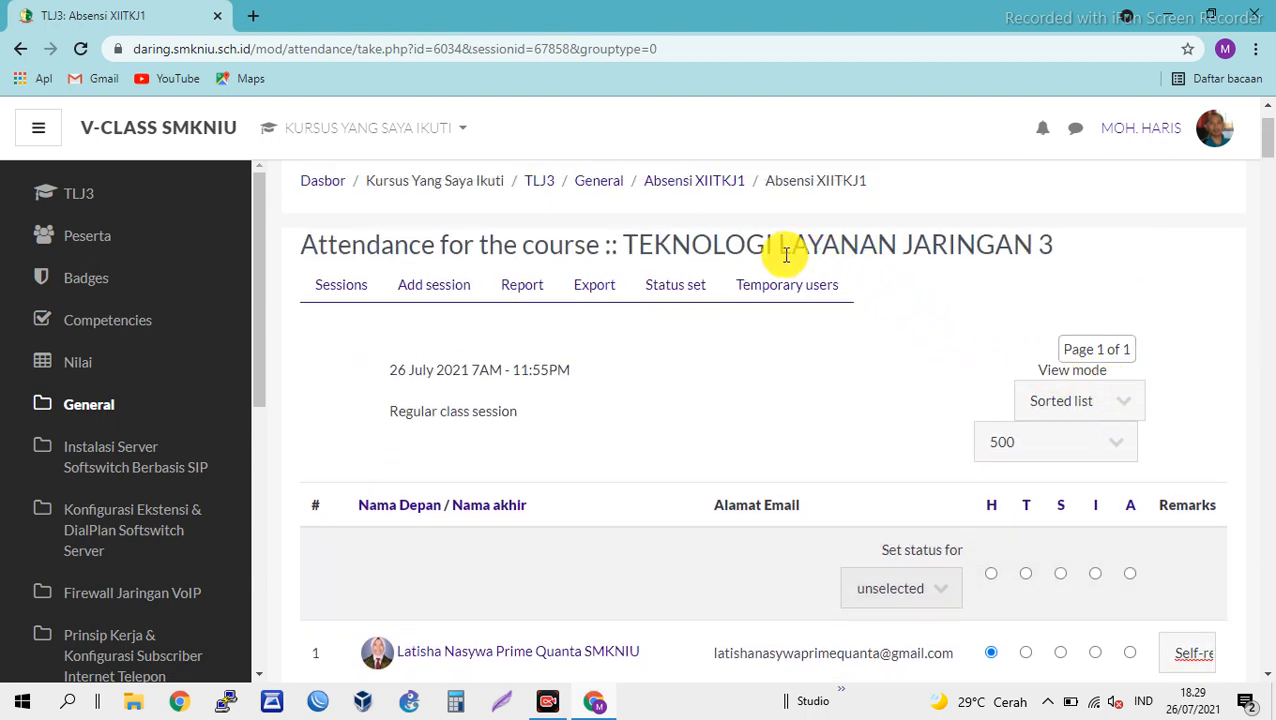
scroll(1071, 293, up, 1)
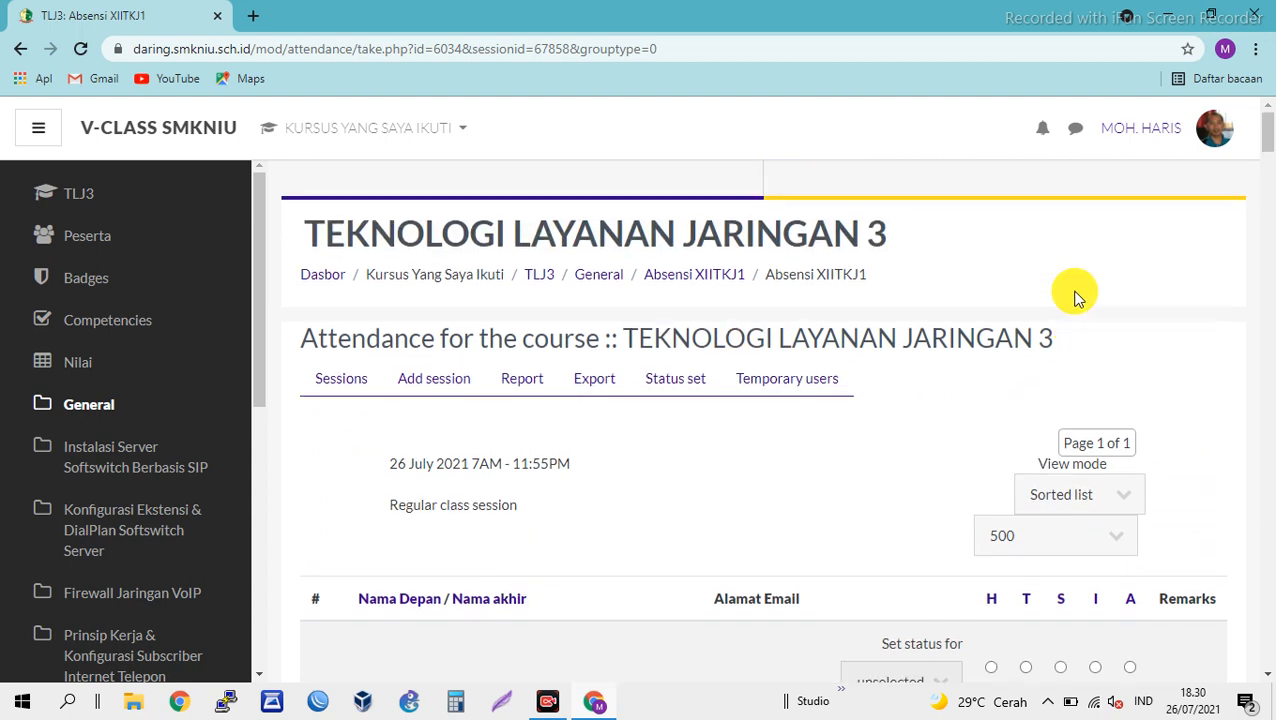